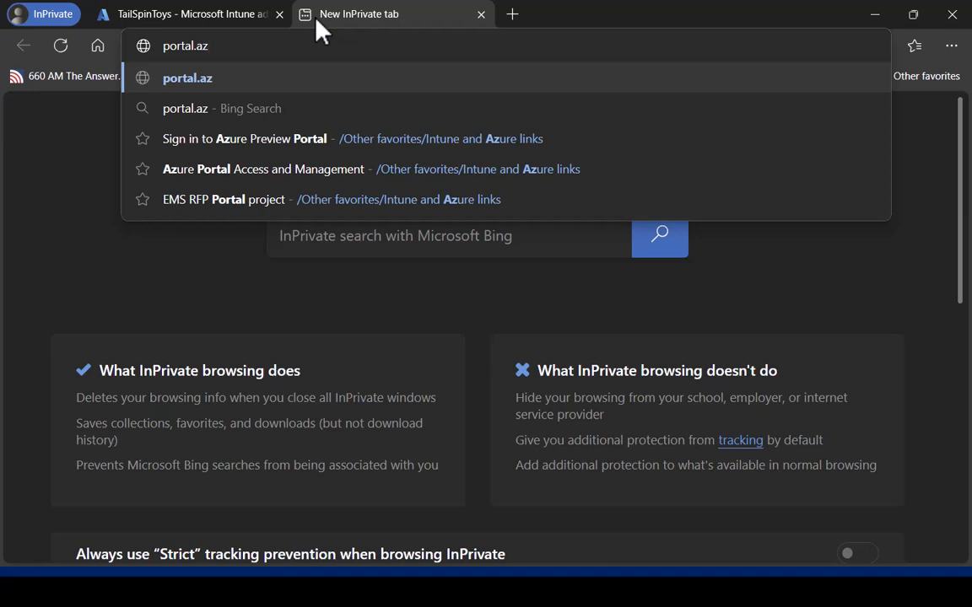
Open the Azure portal and go to Microsoft Entra ID from the portal menu
{"action": "key", "text": "Return"}
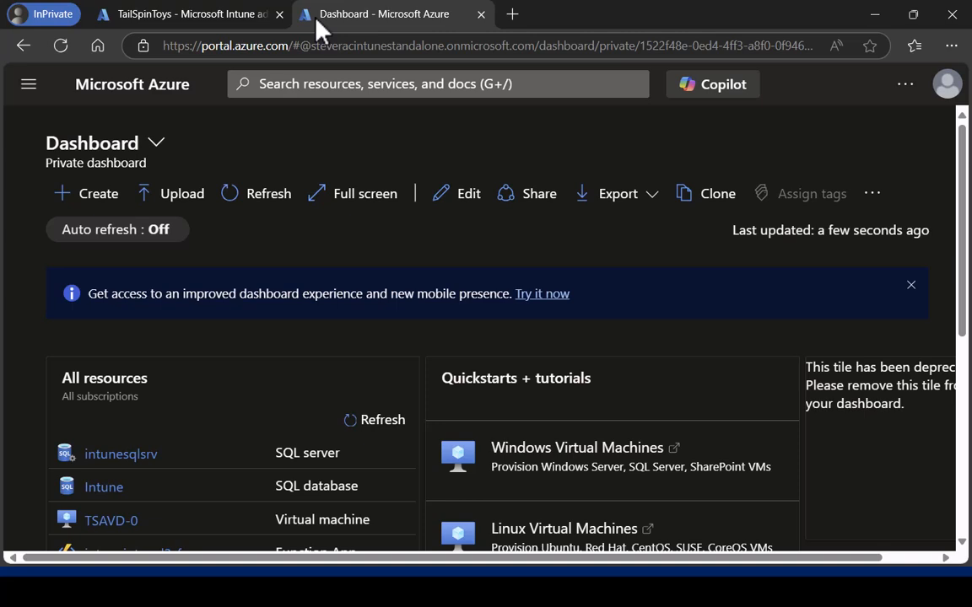
{"action": "left_click", "coordinate": [29, 85]}
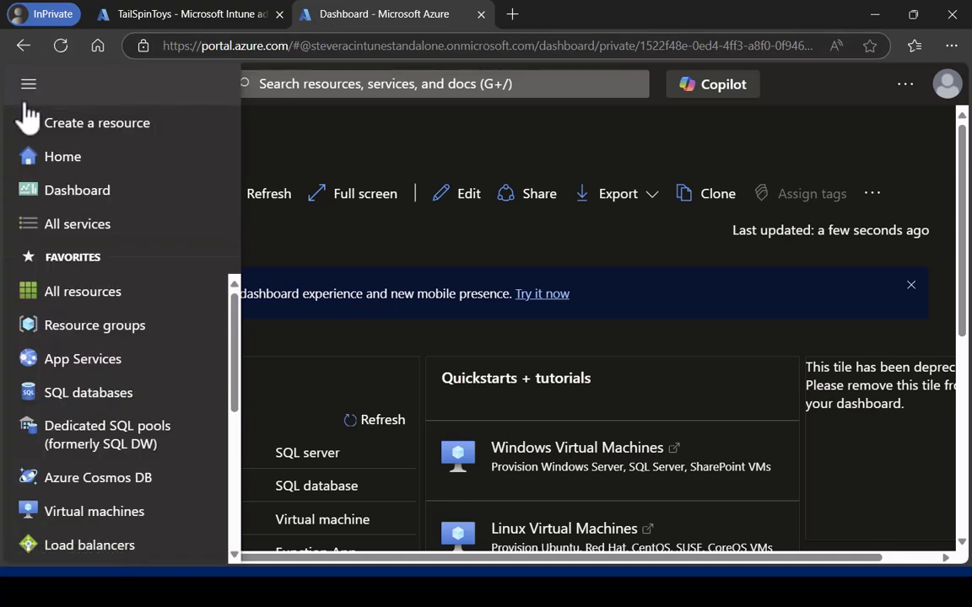
{"action": "scroll", "coordinate": [93, 447], "scroll_direction": "down", "scroll_amount": 3}
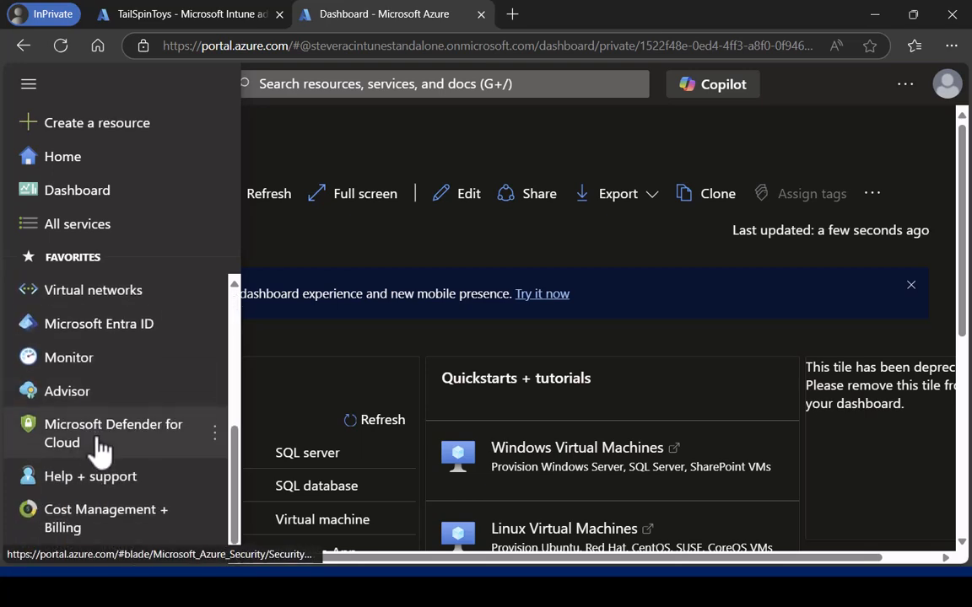
{"action": "left_click", "coordinate": [119, 326]}
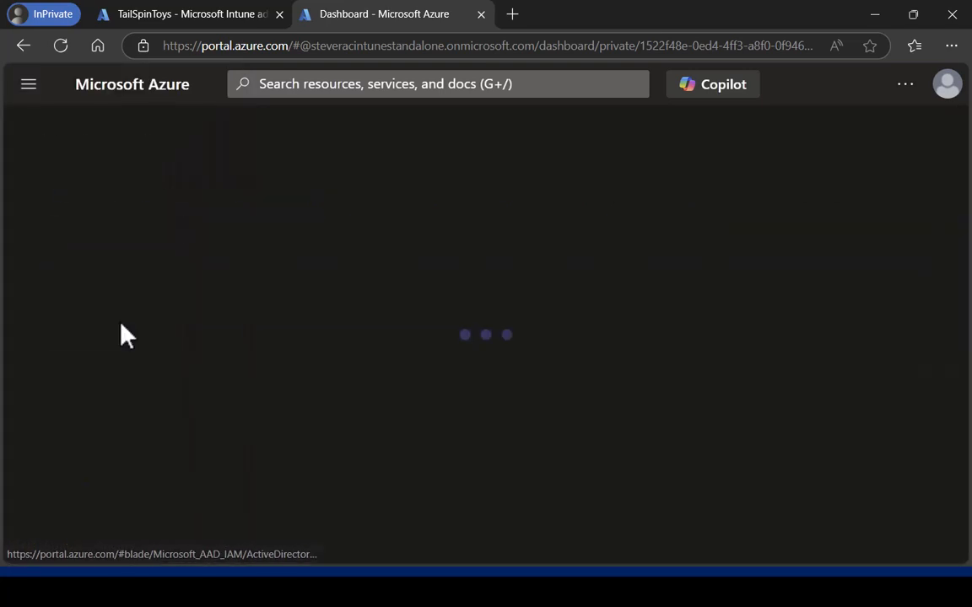
Open the Microsoft.Intune MDM settings under Mobility (MDM and WIP) in Microsoft Entra ID
{"action": "left_click", "coordinate": [28, 86]}
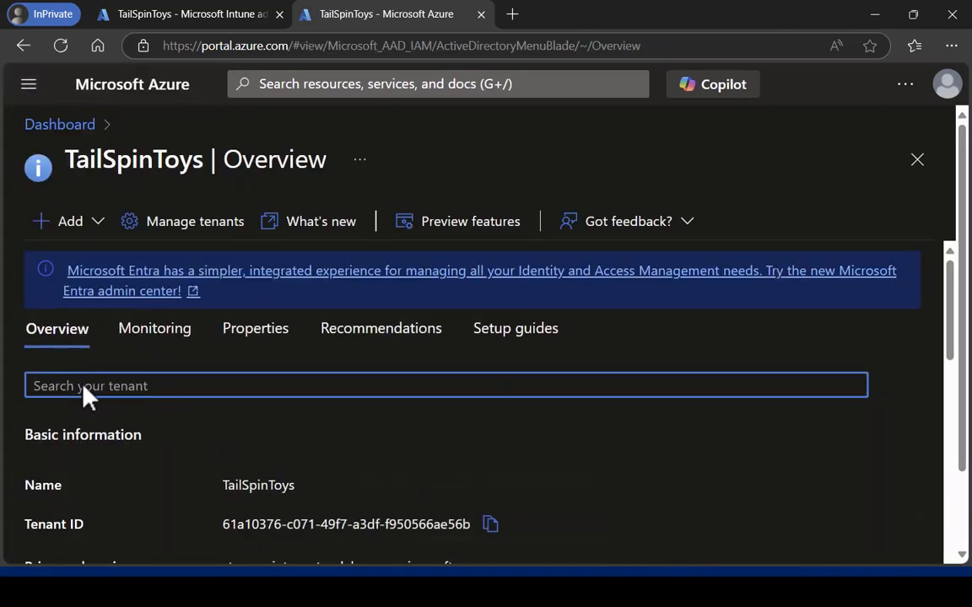
{"action": "left_click", "coordinate": [29, 84]}
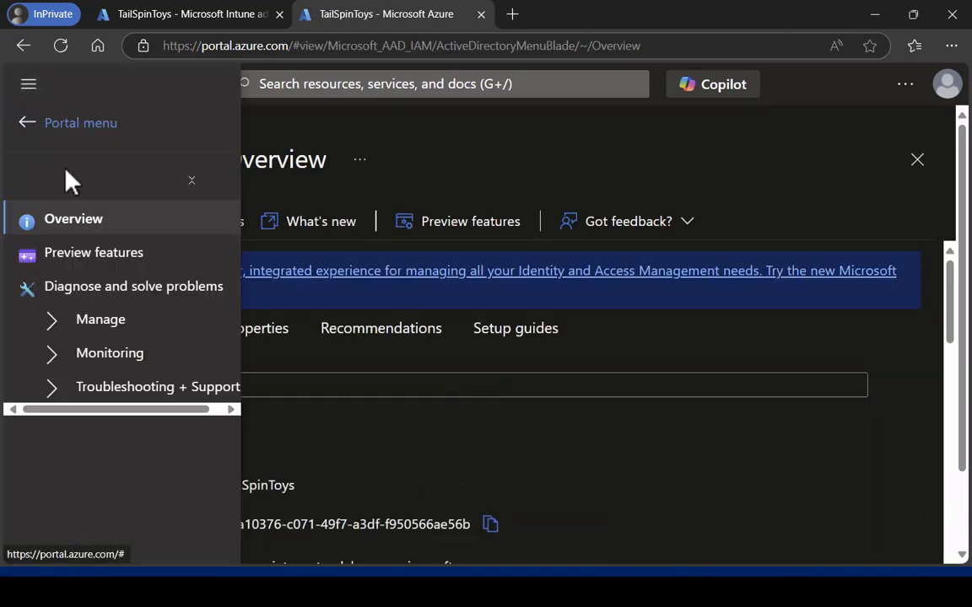
{"action": "left_click", "coordinate": [125, 326]}
{"action": "scroll", "coordinate": [159, 407], "scroll_direction": "down", "scroll_amount": 3}
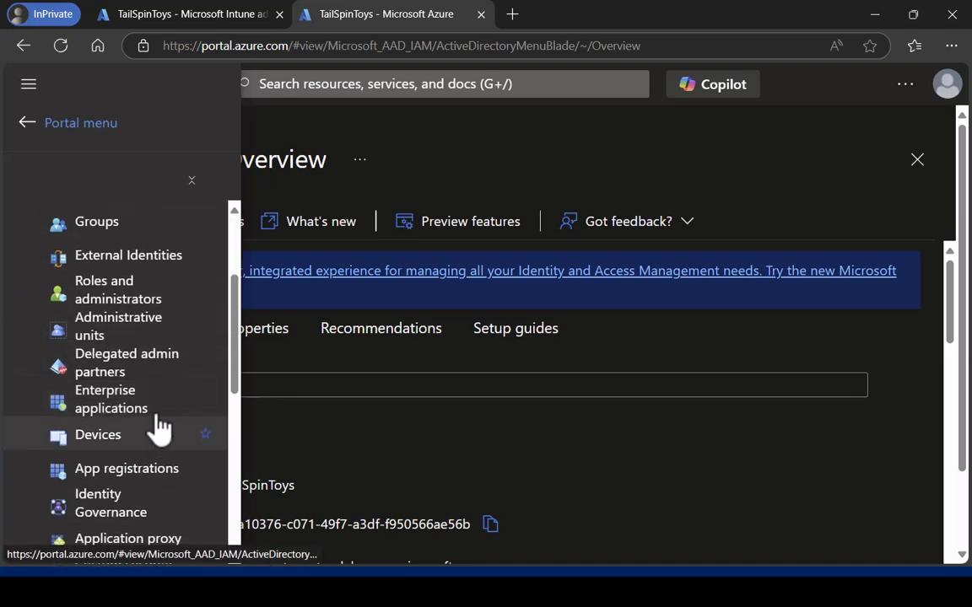
{"action": "scroll", "coordinate": [177, 407], "scroll_direction": "down", "scroll_amount": 5}
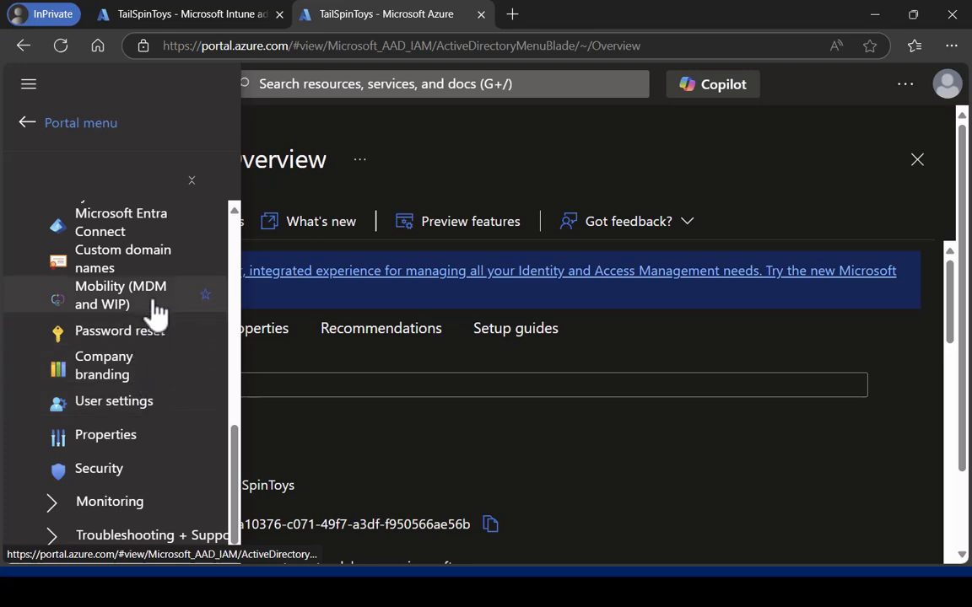
{"action": "left_click", "coordinate": [128, 309]}
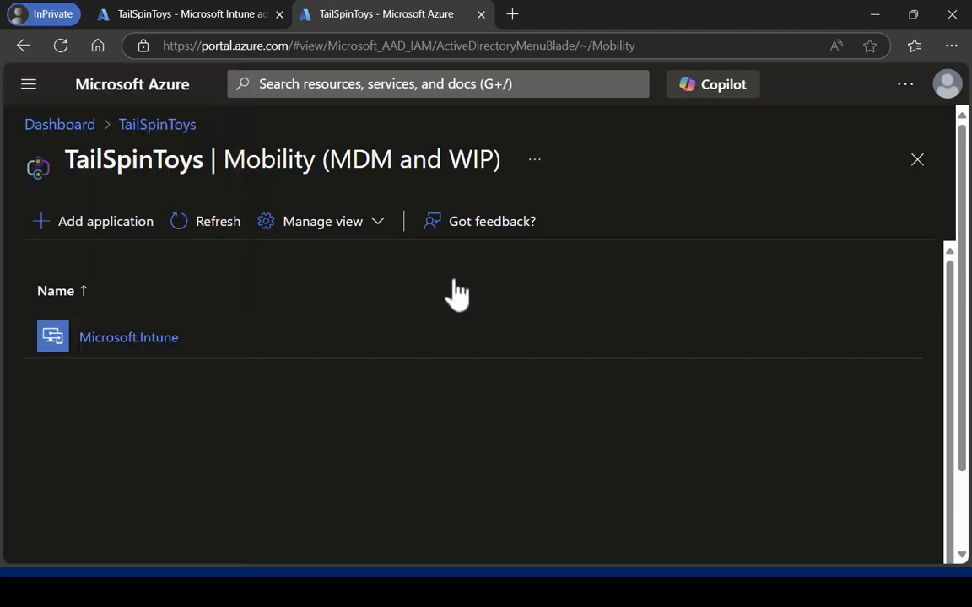
{"action": "left_click", "coordinate": [154, 342]}
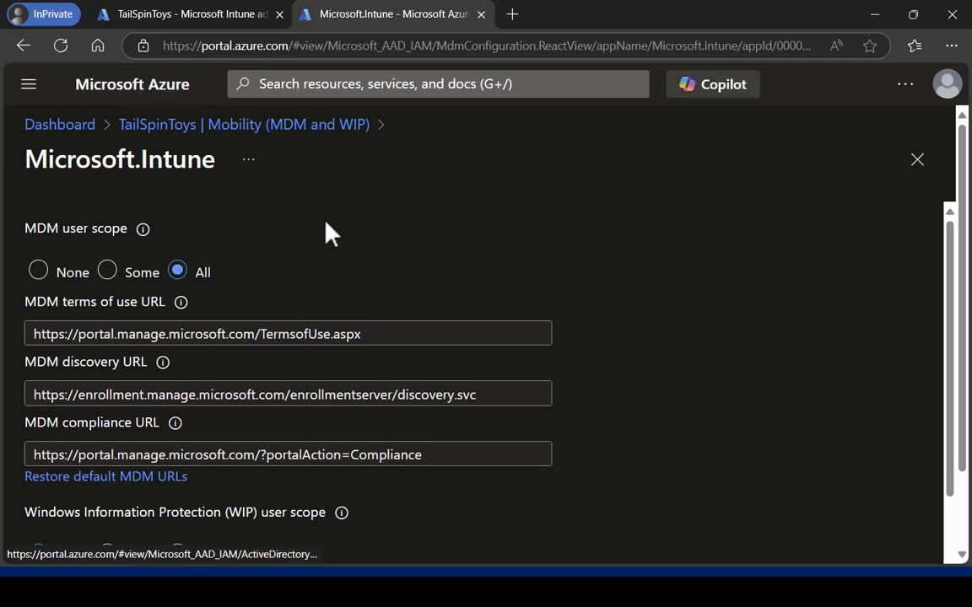
Return to the portal home page and reopen Microsoft Entra ID
{"action": "left_click", "coordinate": [30, 85]}
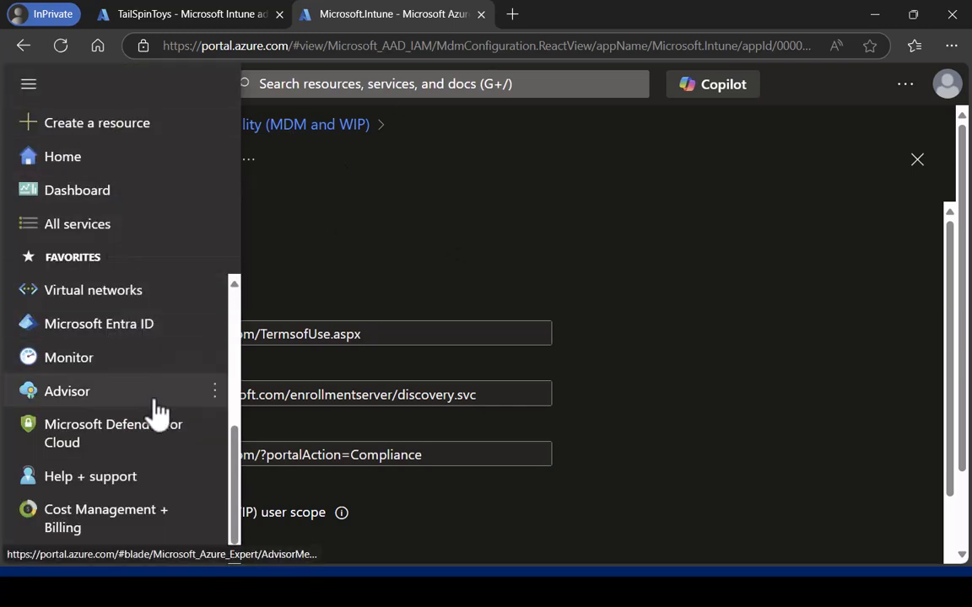
{"action": "scroll", "coordinate": [160, 411], "scroll_direction": "up", "scroll_amount": 4}
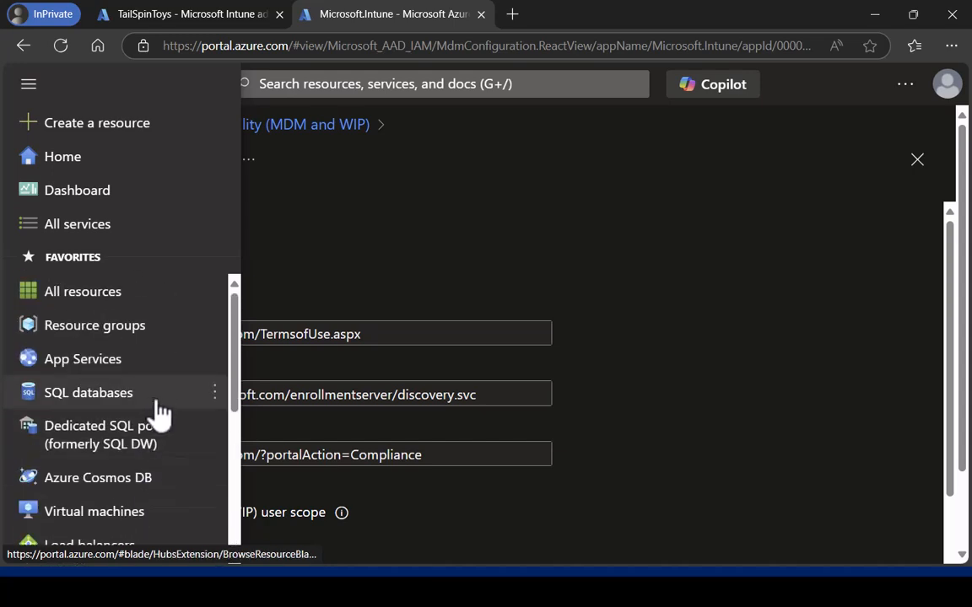
{"action": "mouse_move", "coordinate": [168, 379]}
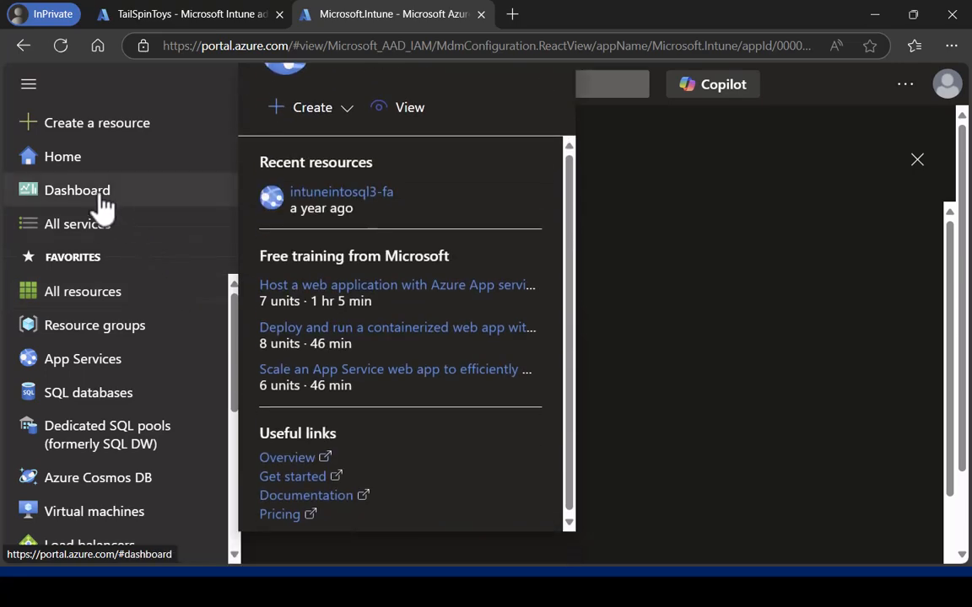
{"action": "left_click", "coordinate": [78, 159]}
{"action": "left_click", "coordinate": [29, 86]}
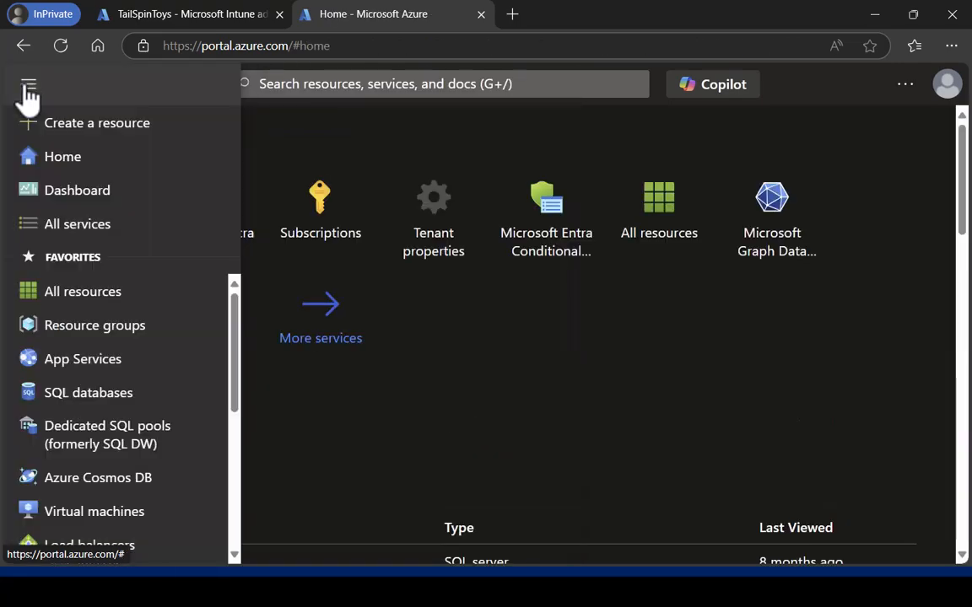
{"action": "scroll", "coordinate": [110, 412], "scroll_direction": "down", "scroll_amount": 3}
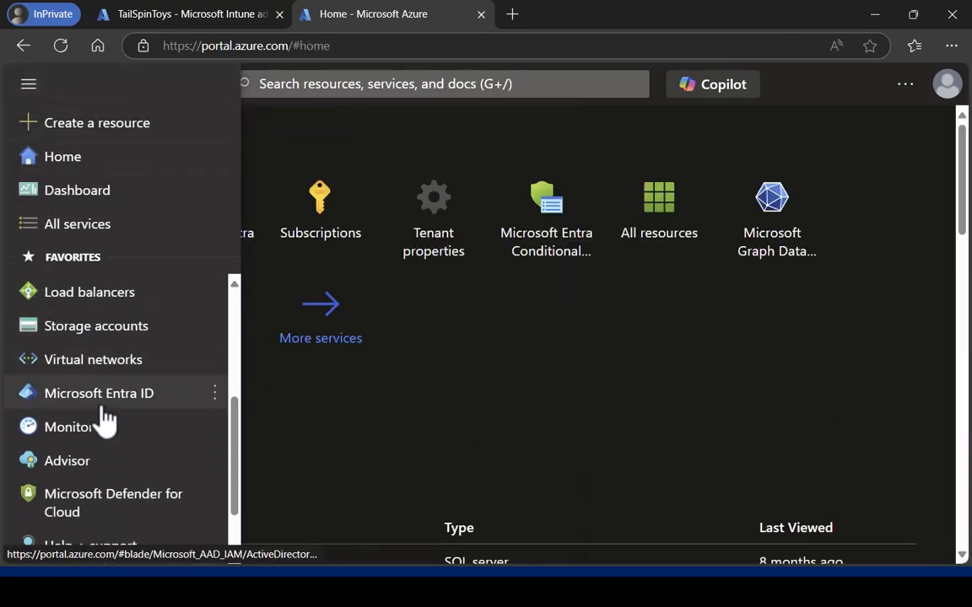
{"action": "left_click", "coordinate": [120, 396]}
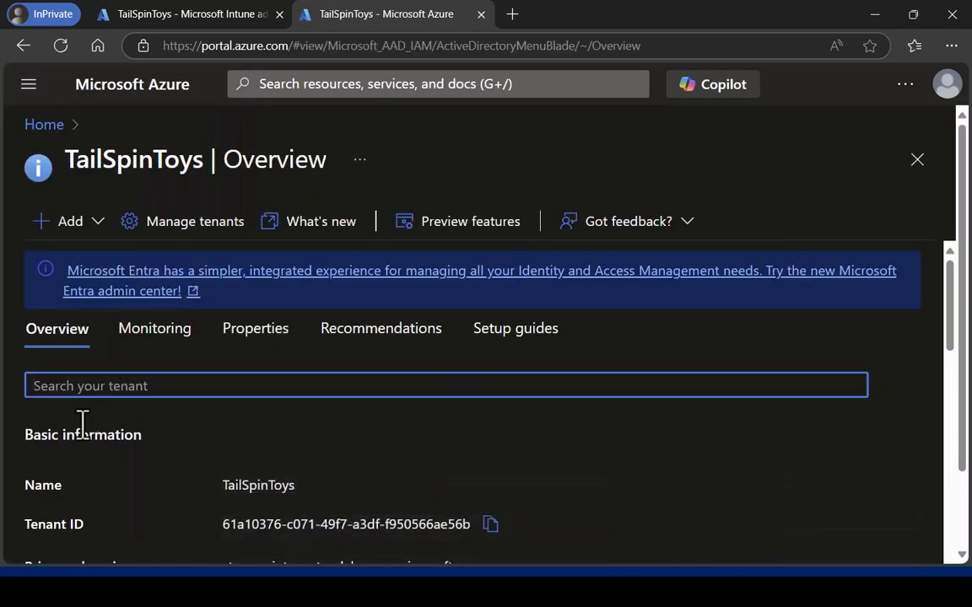
Open Device settings under Devices to review the Microsoft Entra join and registration settings
{"action": "left_click", "coordinate": [30, 85]}
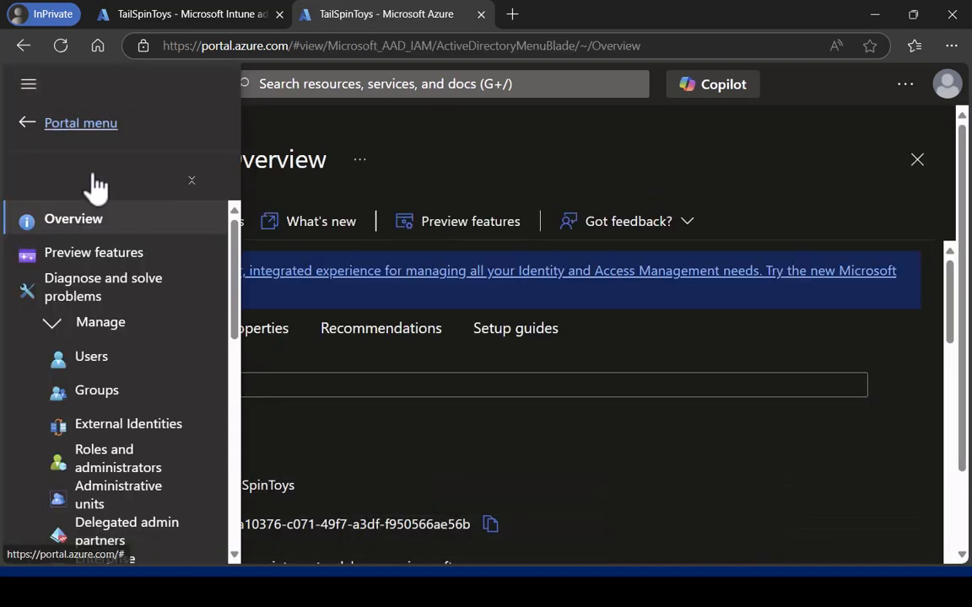
{"action": "scroll", "coordinate": [131, 354], "scroll_direction": "down", "scroll_amount": 3}
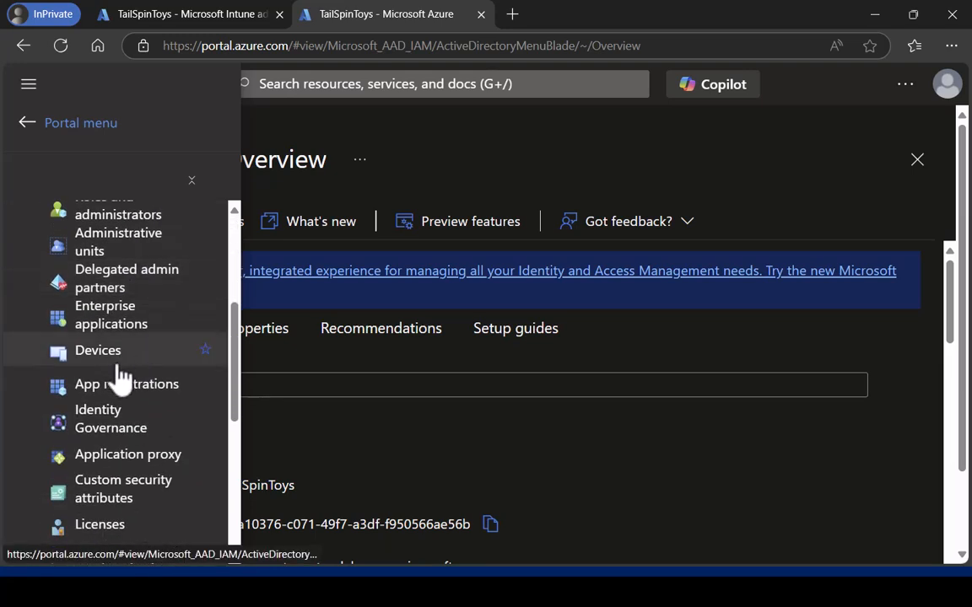
{"action": "left_click", "coordinate": [116, 361]}
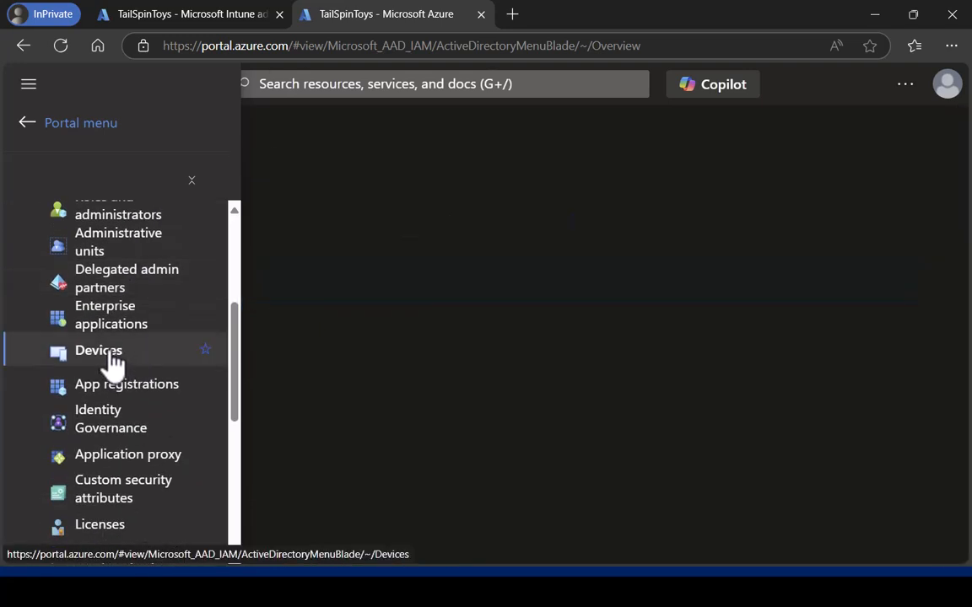
{"action": "left_click", "coordinate": [29, 84]}
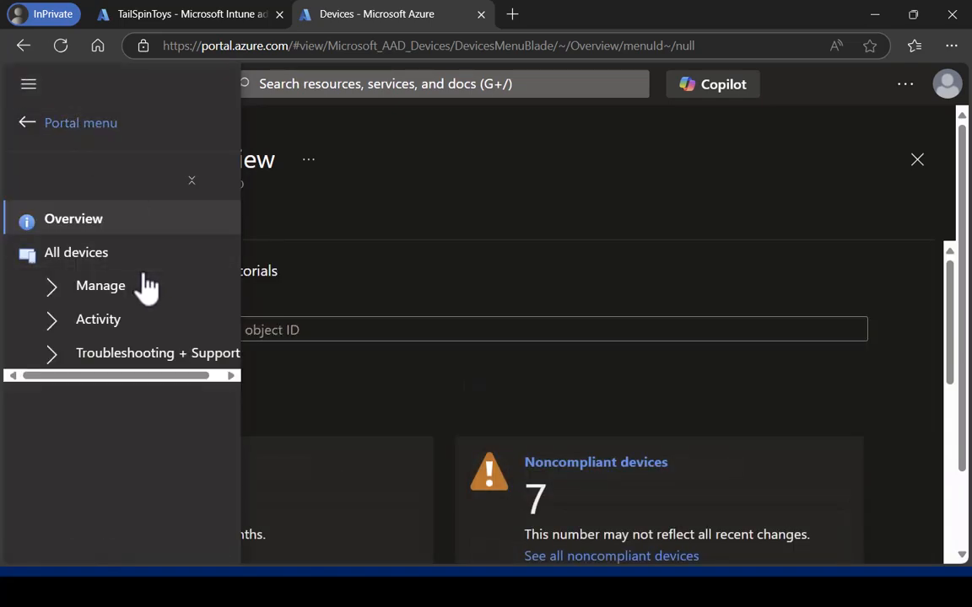
{"action": "left_click", "coordinate": [69, 295]}
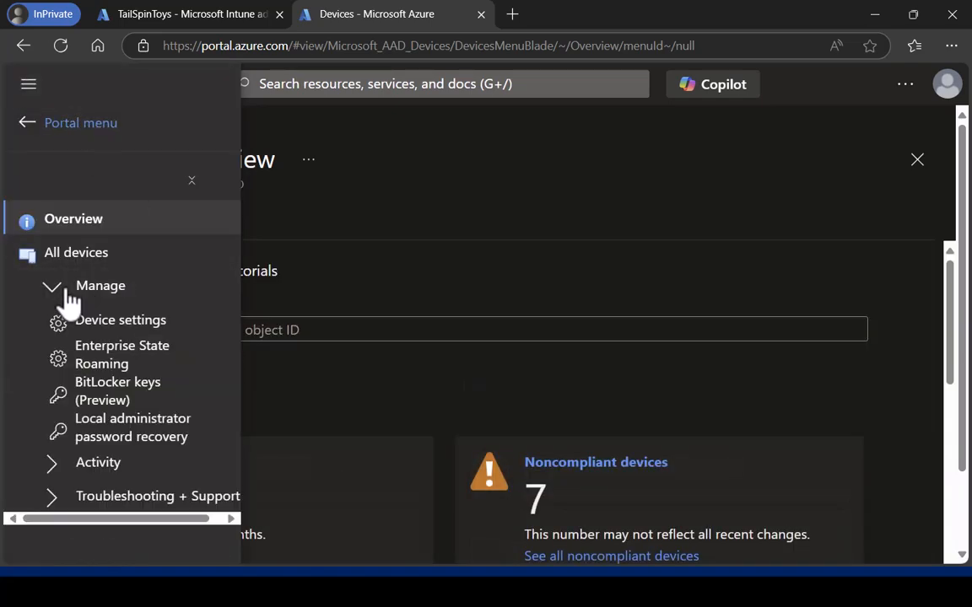
{"action": "left_click", "coordinate": [105, 331]}
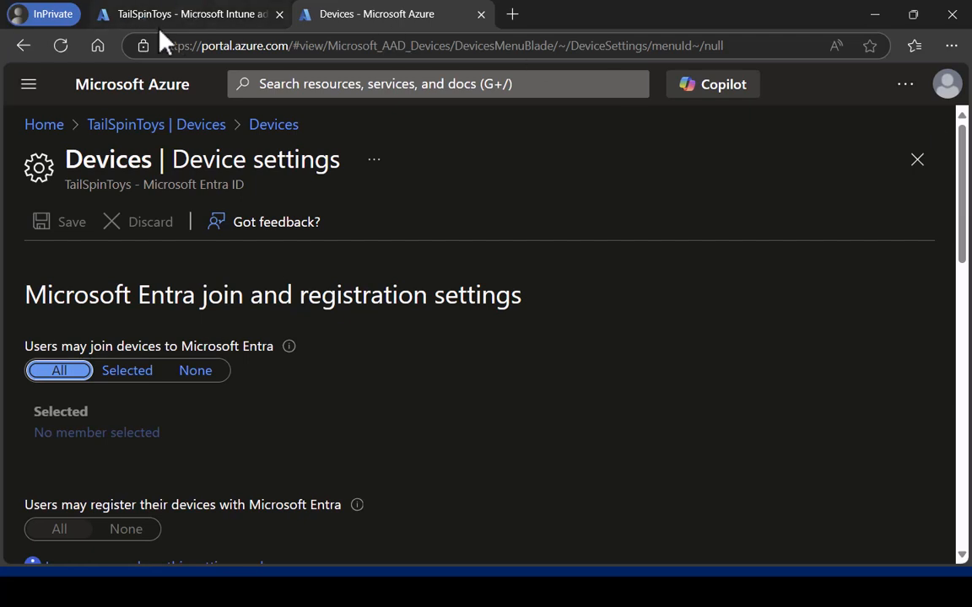
Close the Azure portal tab, open Groups in the Intune admin center, and search for autopilot
{"action": "left_click", "coordinate": [481, 14]}
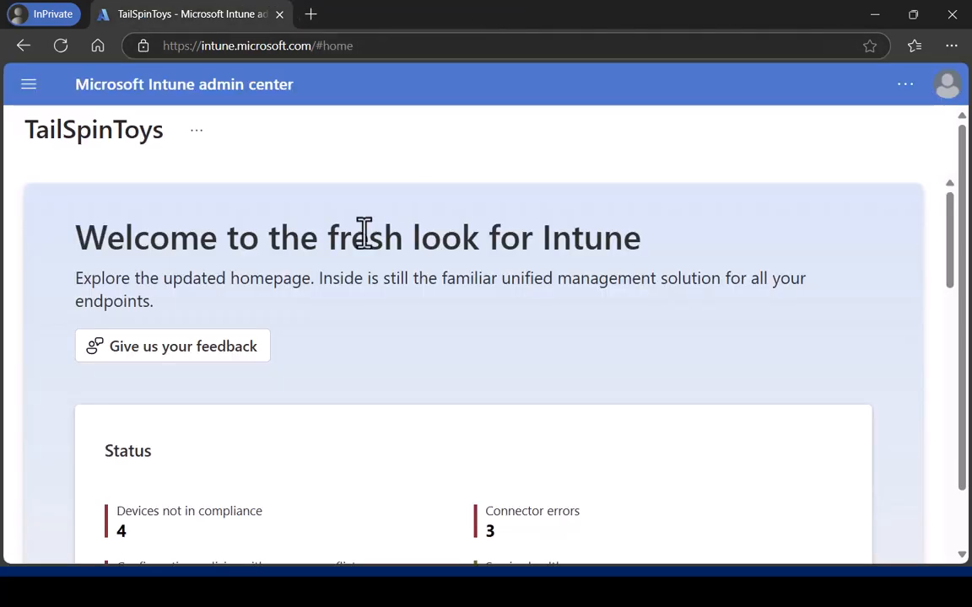
{"action": "left_click", "coordinate": [34, 86]}
{"action": "left_click", "coordinate": [62, 397]}
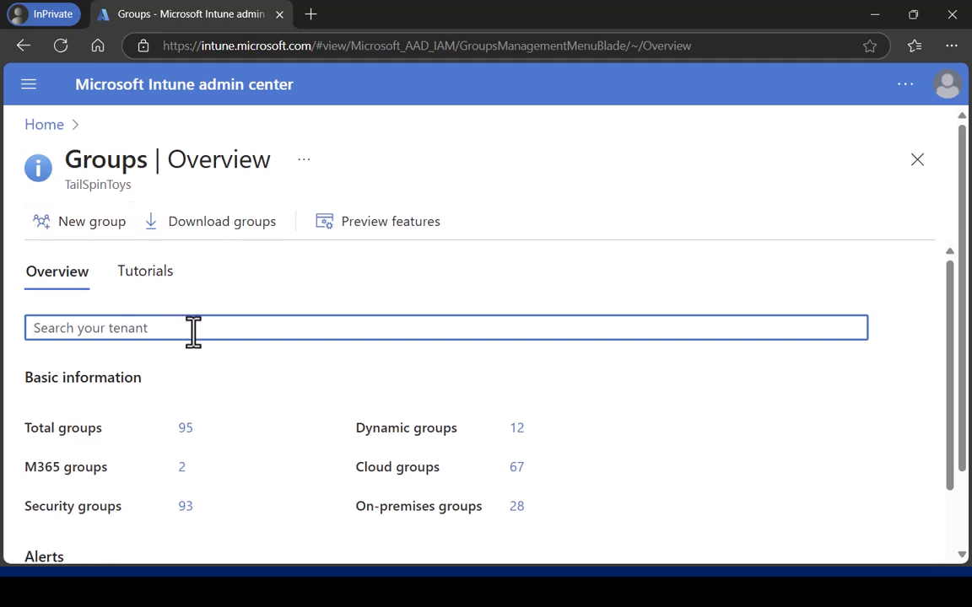
{"action": "type", "text": "autopilot"}
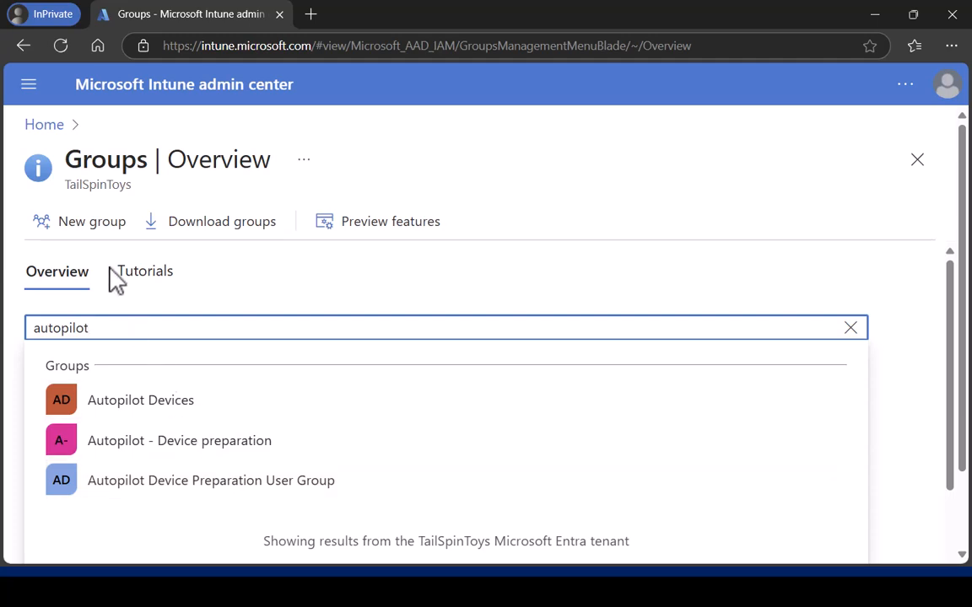
Start a new security group named ajlkajsdlkfj
{"action": "left_click", "coordinate": [100, 226]}
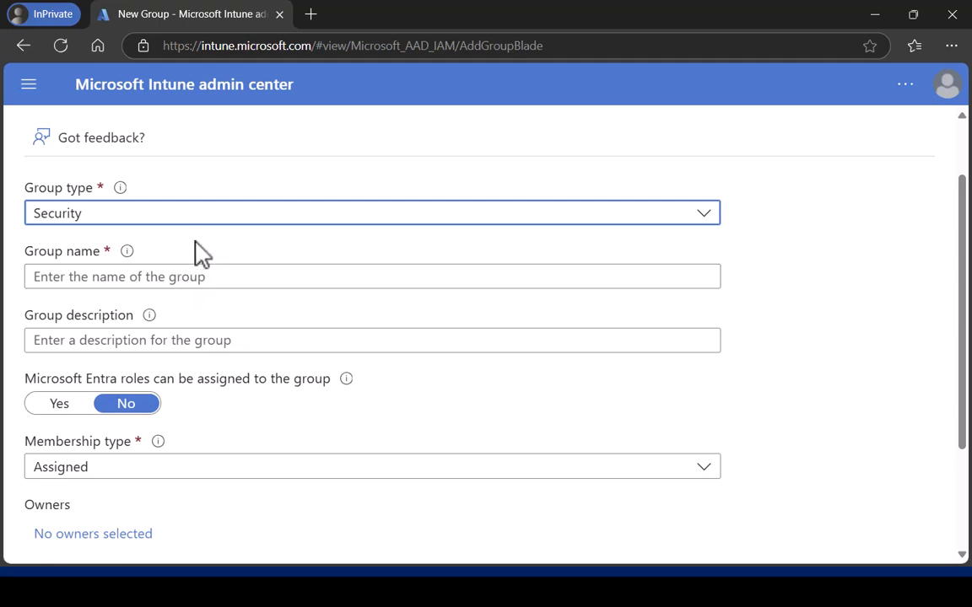
{"action": "left_click", "coordinate": [197, 277]}
{"action": "type", "text": "ajlkajsdlkfj"}
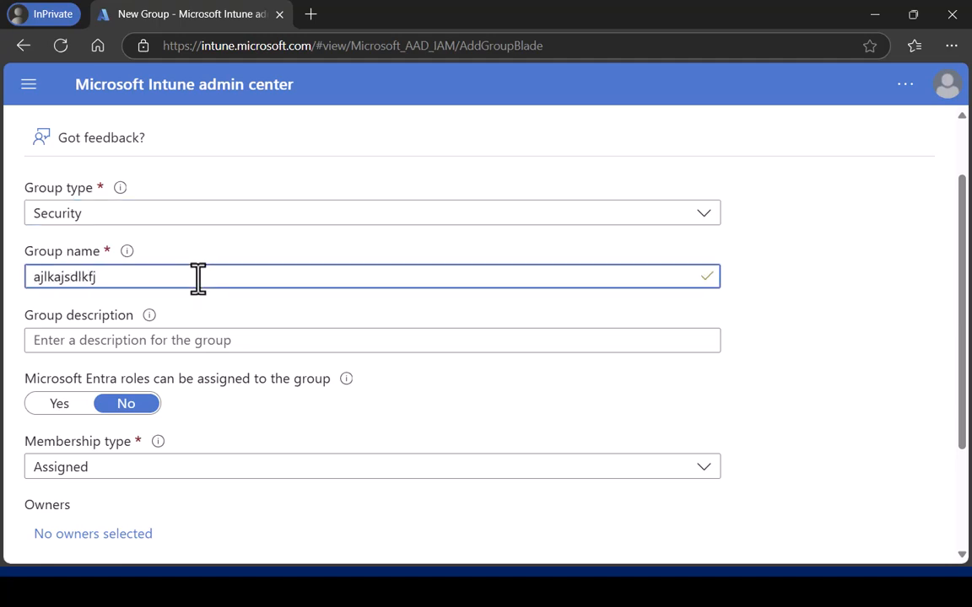
Open the group's owner picker and search it for intune
{"action": "scroll", "coordinate": [139, 422], "scroll_direction": "down", "scroll_amount": 1}
{"action": "scroll", "coordinate": [135, 430], "scroll_direction": "down", "scroll_amount": 2}
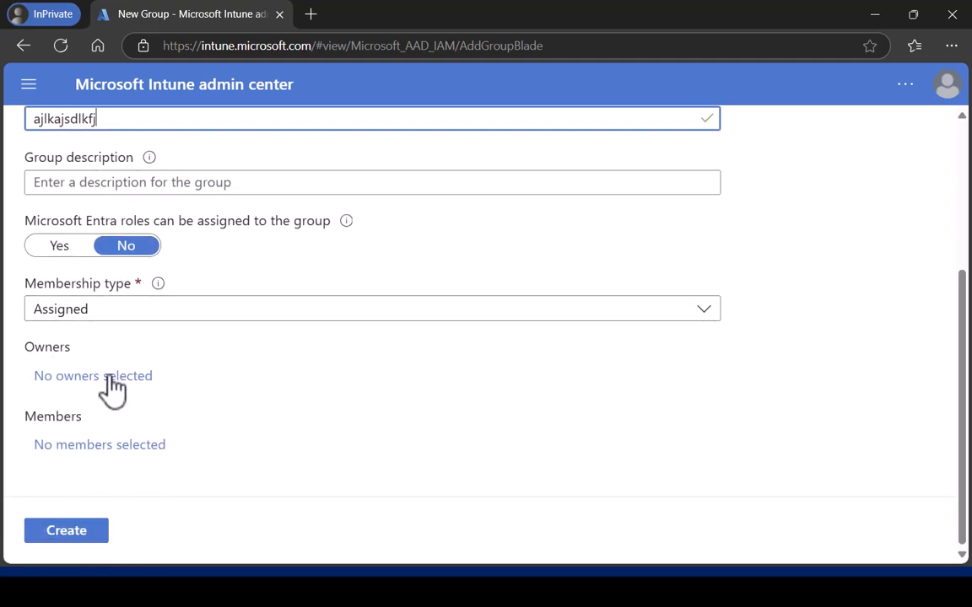
{"action": "left_click", "coordinate": [110, 377]}
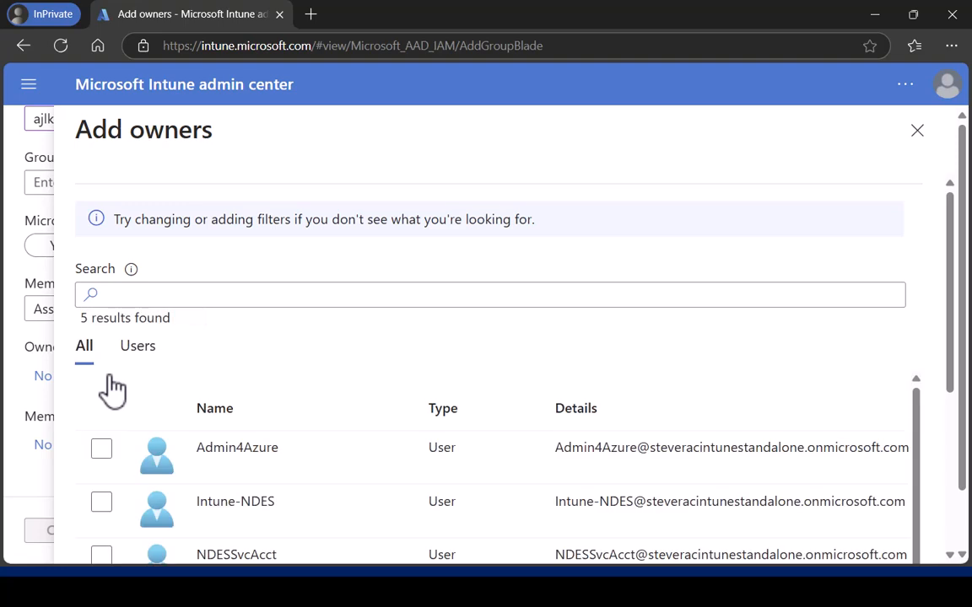
{"action": "left_click", "coordinate": [327, 297]}
{"action": "type", "text": "intune"}
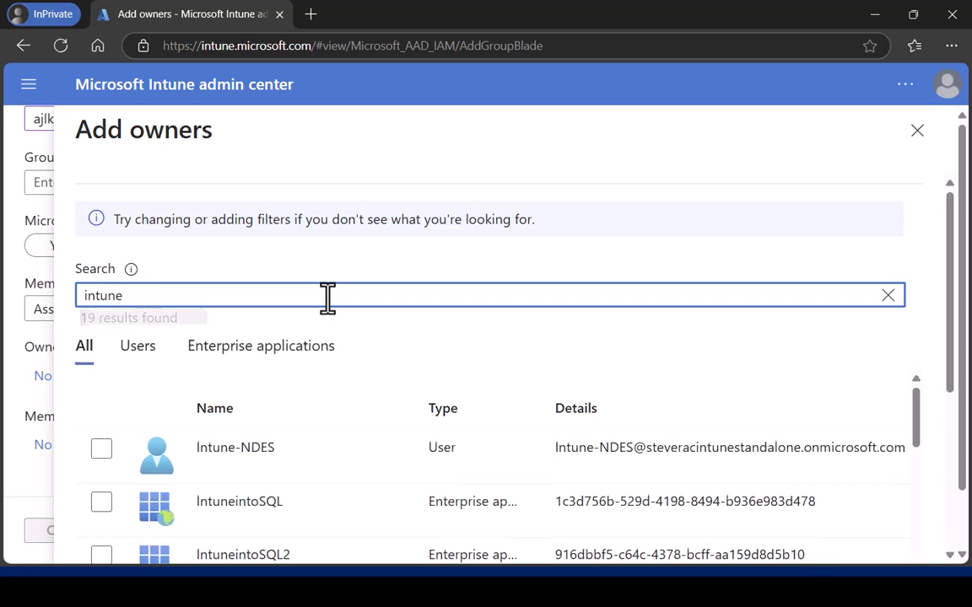
Find Intune Autopilot ConfidentialClient in the results and highlight its name and application ID
{"action": "scroll", "coordinate": [384, 418], "scroll_direction": "down", "scroll_amount": 1}
{"action": "scroll", "coordinate": [371, 445], "scroll_direction": "down", "scroll_amount": 3}
{"action": "scroll", "coordinate": [362, 456], "scroll_direction": "down", "scroll_amount": 3}
{"action": "scroll", "coordinate": [364, 458], "scroll_direction": "down", "scroll_amount": 2}
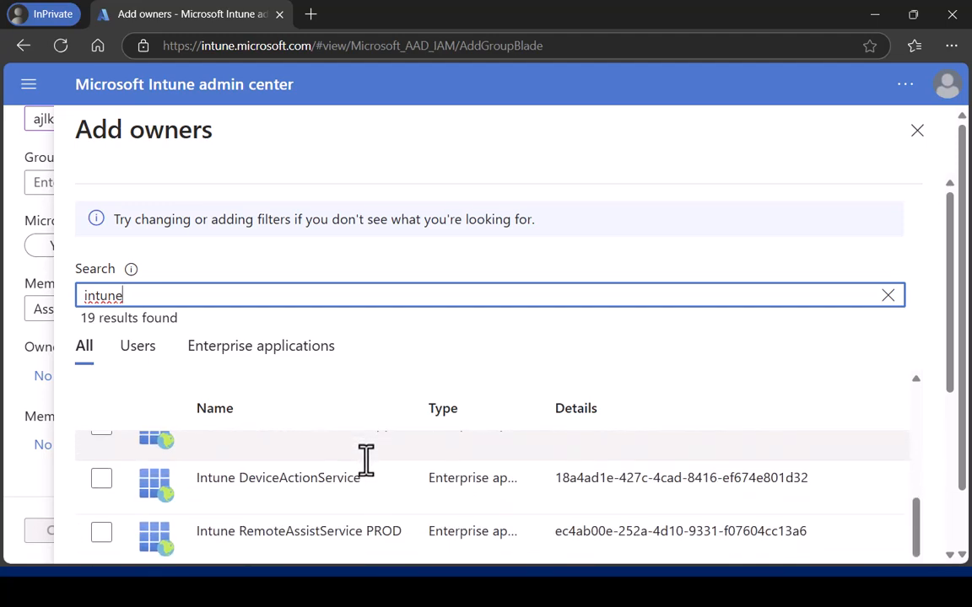
{"action": "scroll", "coordinate": [366, 460], "scroll_direction": "down", "scroll_amount": 1}
{"action": "scroll", "coordinate": [371, 460], "scroll_direction": "up", "scroll_amount": 1}
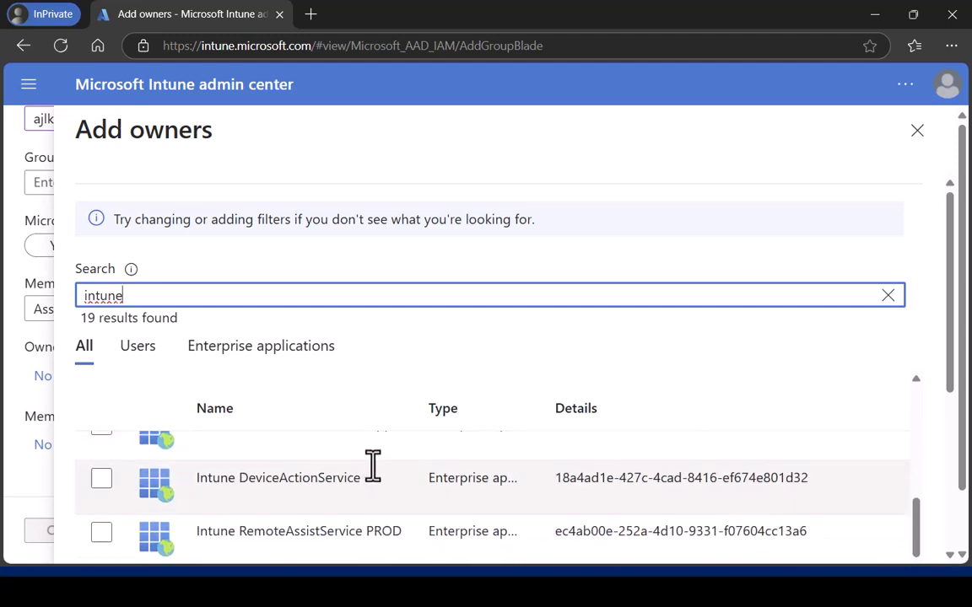
{"action": "scroll", "coordinate": [373, 464], "scroll_direction": "down", "scroll_amount": 4}
{"action": "scroll", "coordinate": [374, 462], "scroll_direction": "up", "scroll_amount": 3}
{"action": "left_click_drag", "start_coordinate": [400, 497], "coordinate": [203, 512]}
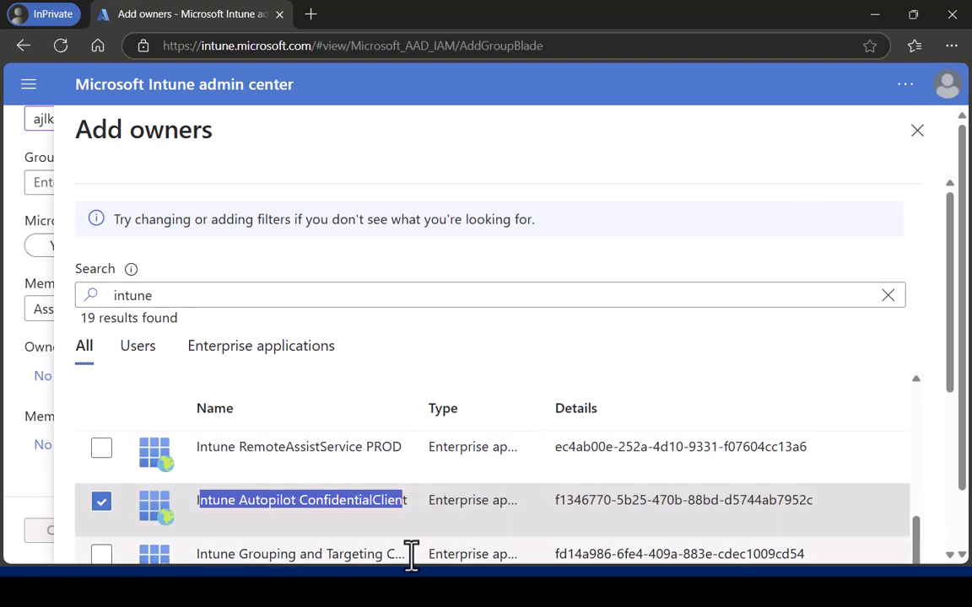
{"action": "key", "text": "super"}
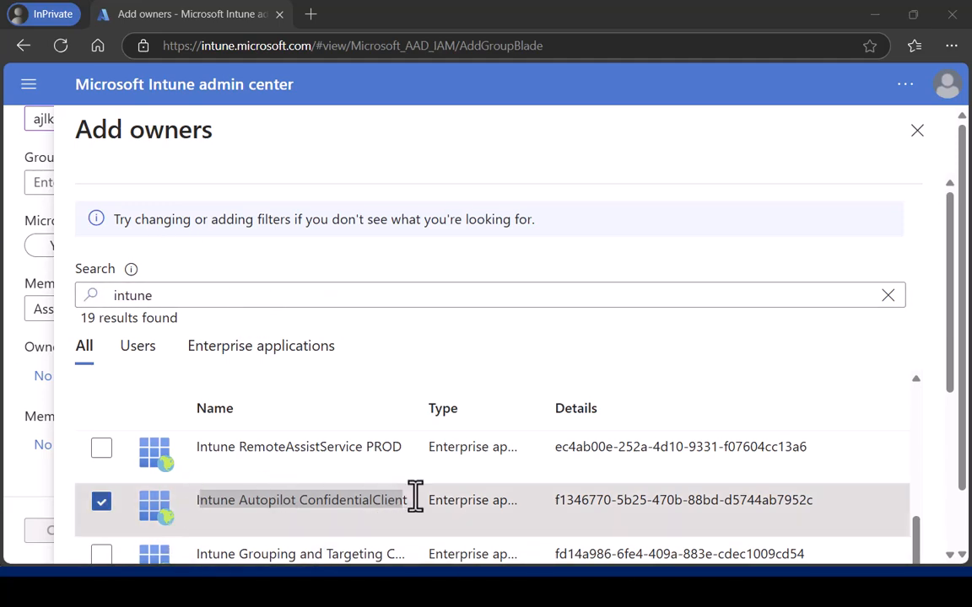
{"action": "left_click_drag", "start_coordinate": [551, 501], "coordinate": [825, 497]}
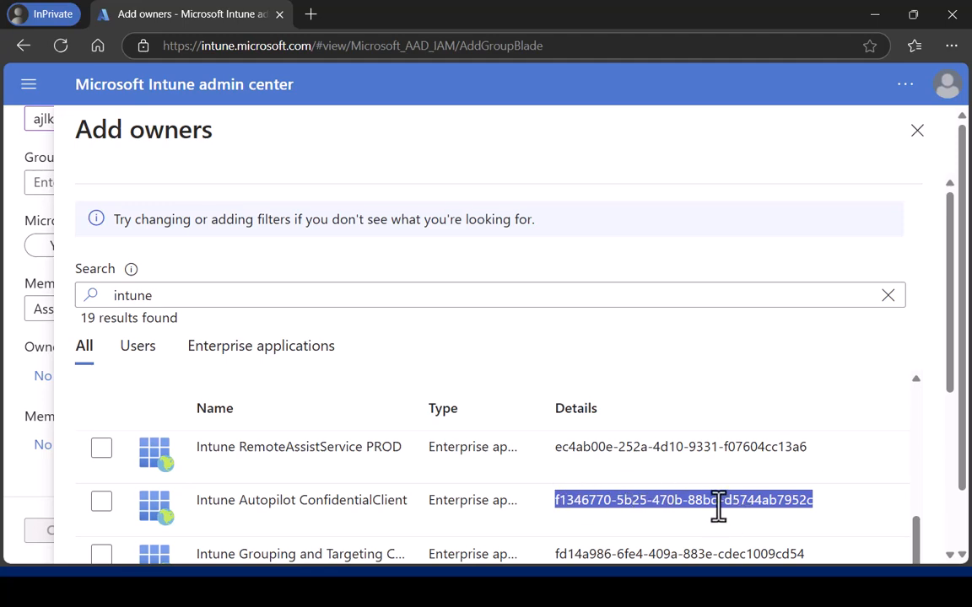
Tick Intune Autopilot ConfidentialClient as an owner, then close the owner picker and the new group form without creating it
{"action": "left_click", "coordinate": [102, 503]}
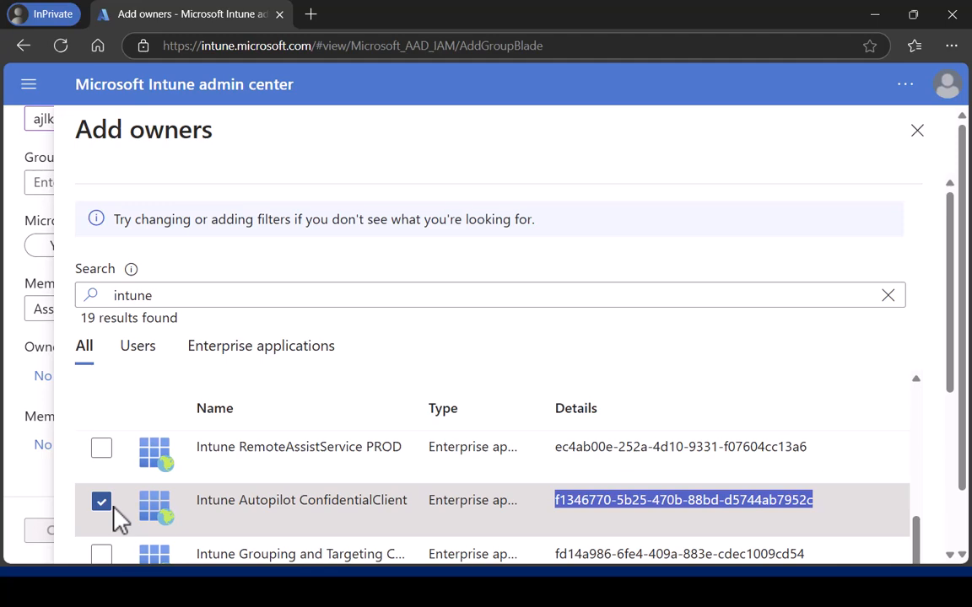
{"action": "left_click", "coordinate": [915, 133]}
{"action": "scroll", "coordinate": [822, 245], "scroll_direction": "up", "scroll_amount": 3}
{"action": "left_click", "coordinate": [914, 162]}
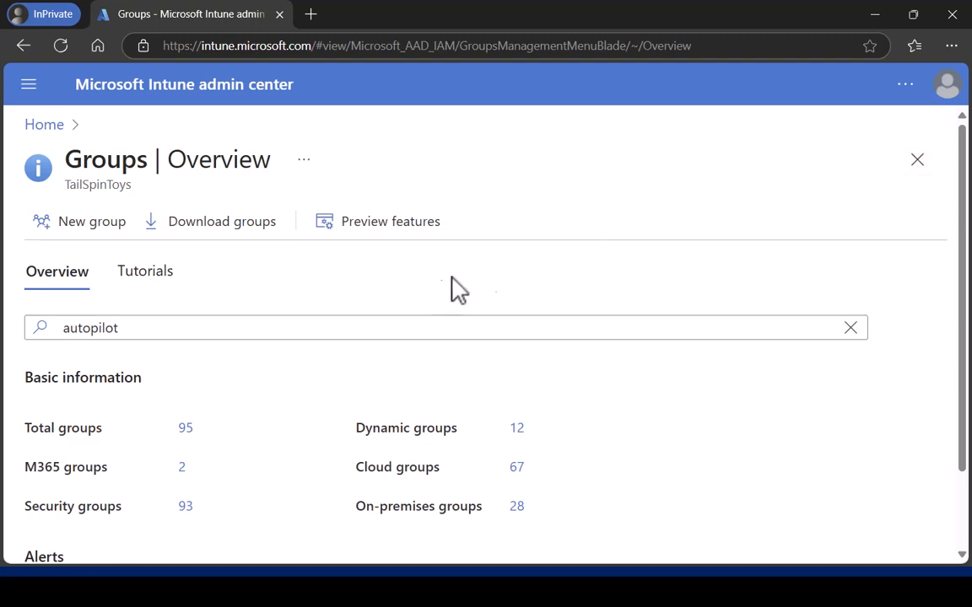
{"action": "left_click", "coordinate": [279, 326]}
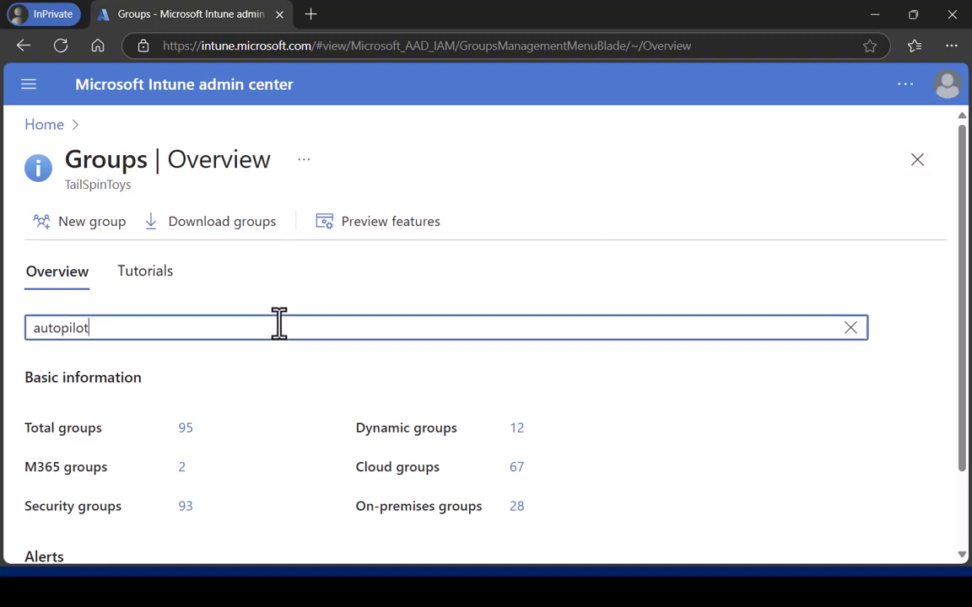
{"action": "scroll", "coordinate": [280, 324], "scroll_direction": "down", "scroll_amount": 3}
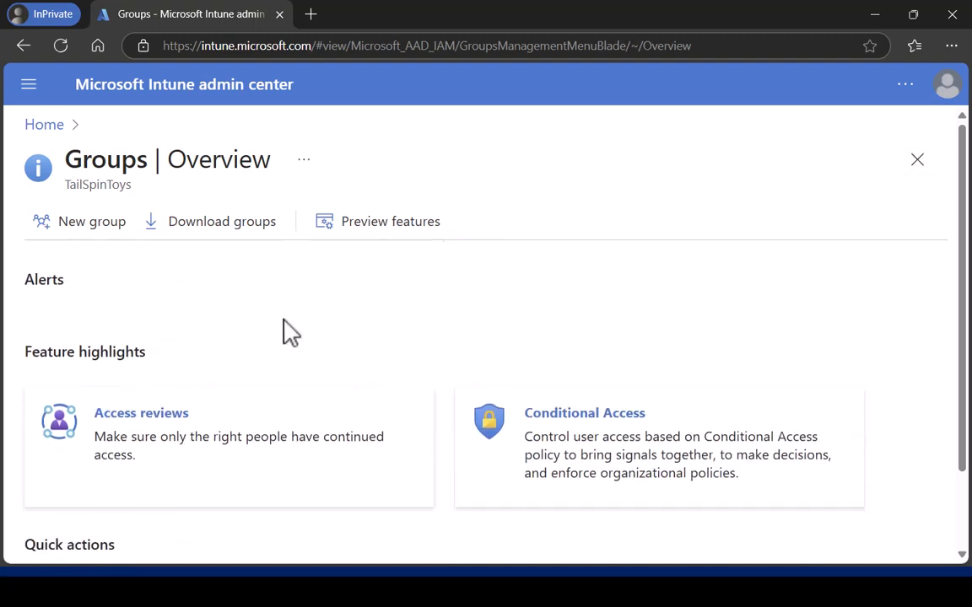
{"action": "scroll", "coordinate": [283, 321], "scroll_direction": "up", "scroll_amount": 3}
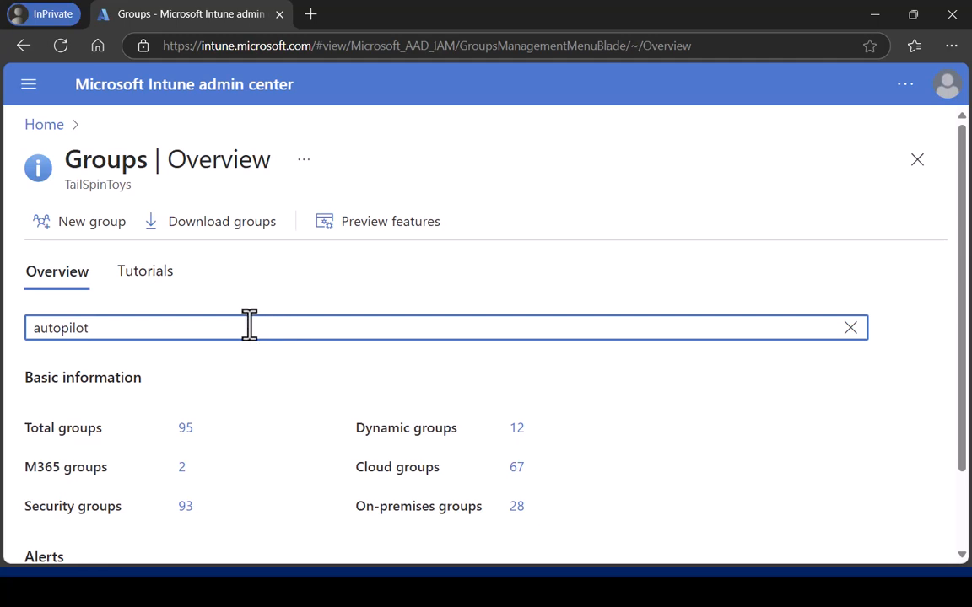
Reopen Groups, search for autopilot, and open the Autopilot - Device preparation group
{"action": "left_click", "coordinate": [66, 131]}
{"action": "left_click", "coordinate": [28, 84]}
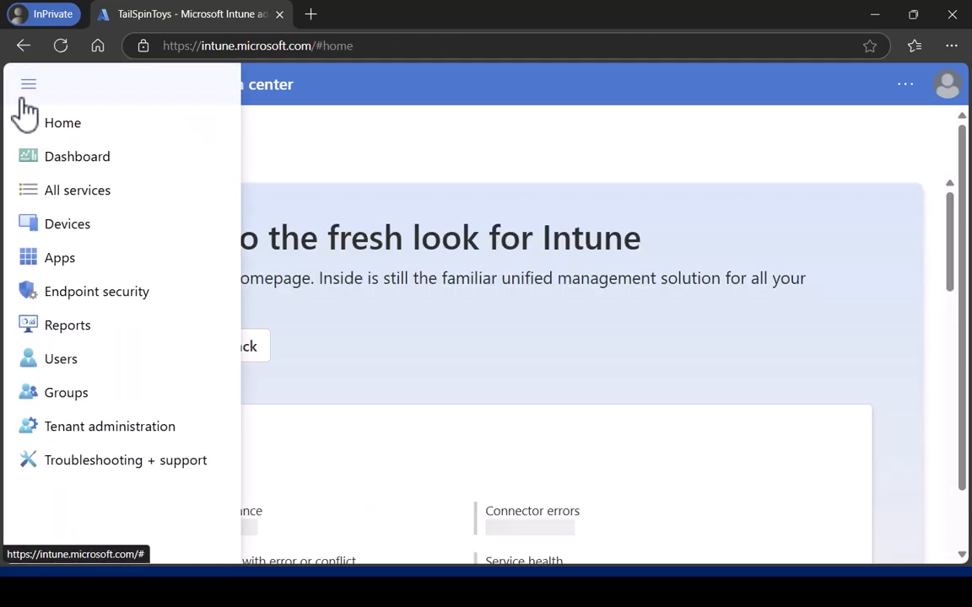
{"action": "left_click", "coordinate": [101, 395]}
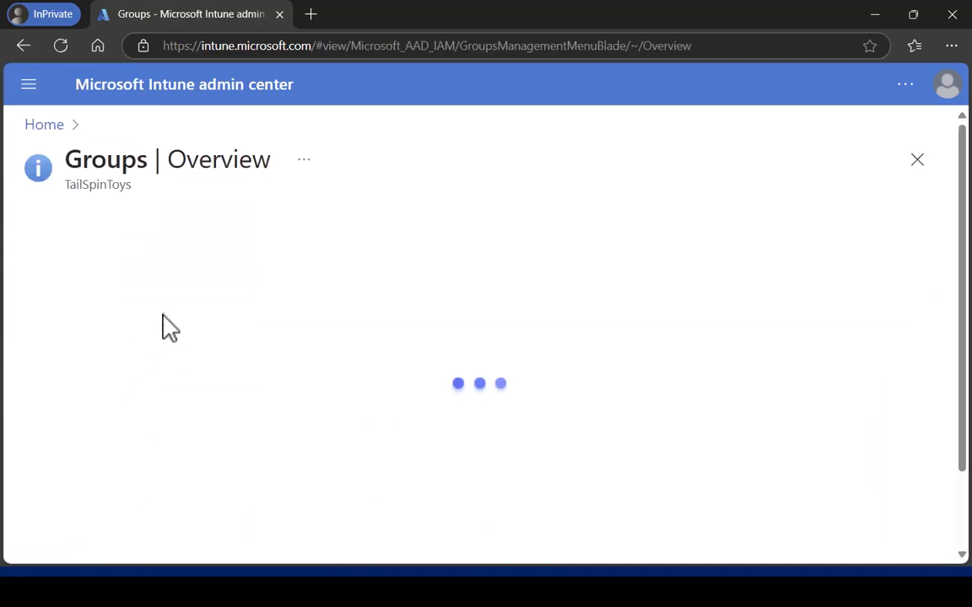
{"action": "type", "text": "aut"}
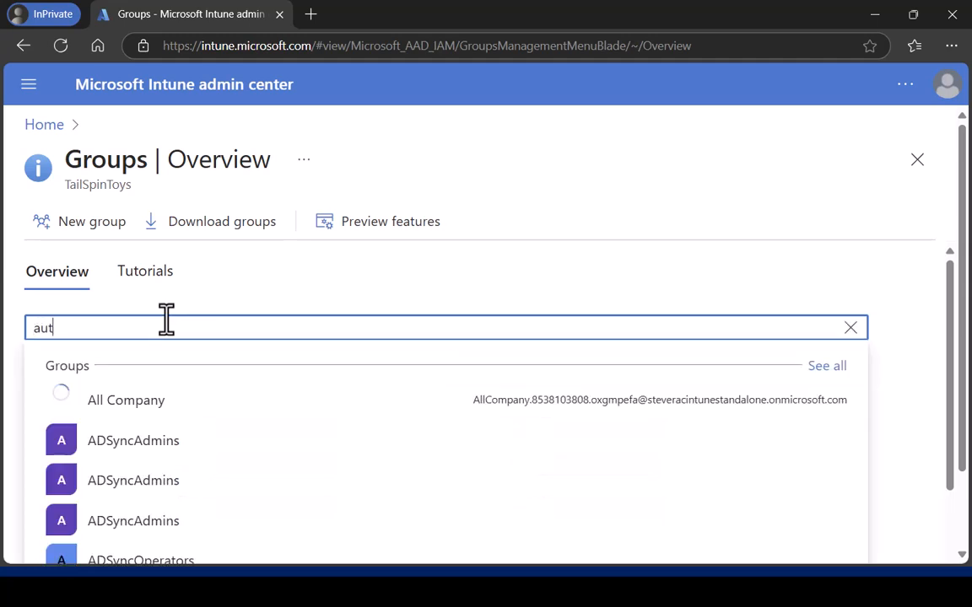
{"action": "type", "text": "opilot"}
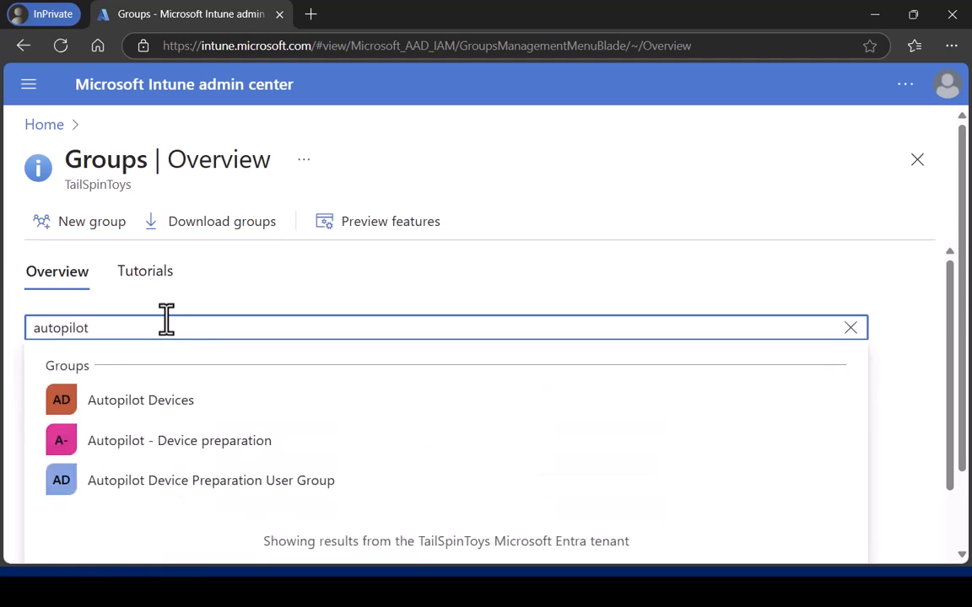
{"action": "left_click", "coordinate": [248, 458]}
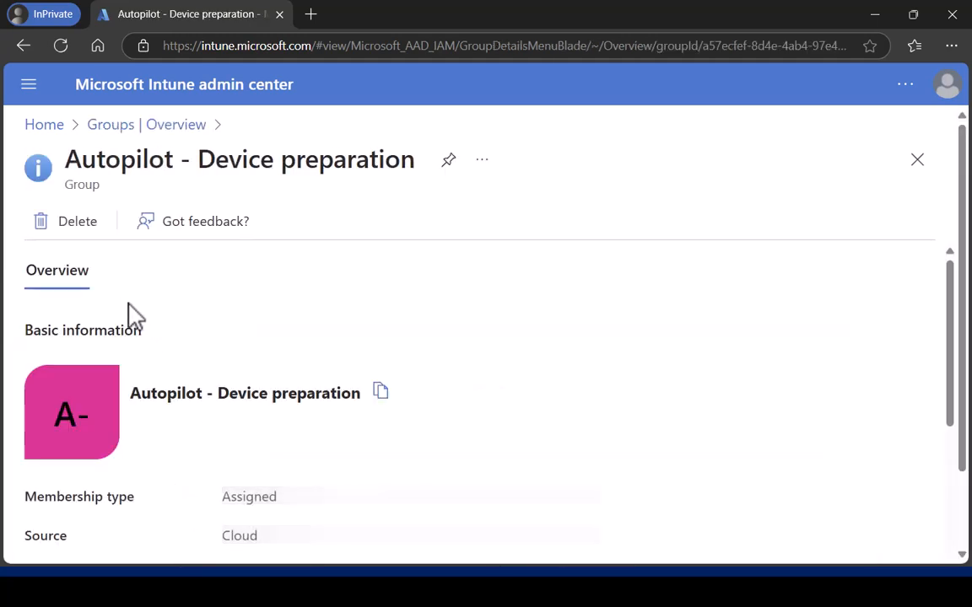
Review the Autopilot - Device preparation group's members and then its owners
{"action": "left_click", "coordinate": [29, 84]}
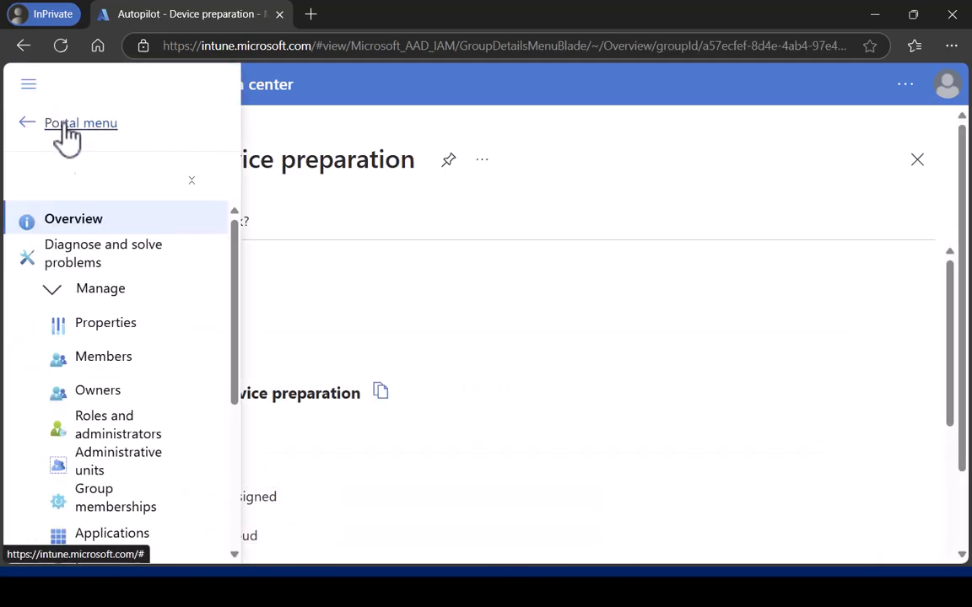
{"action": "left_click", "coordinate": [141, 359]}
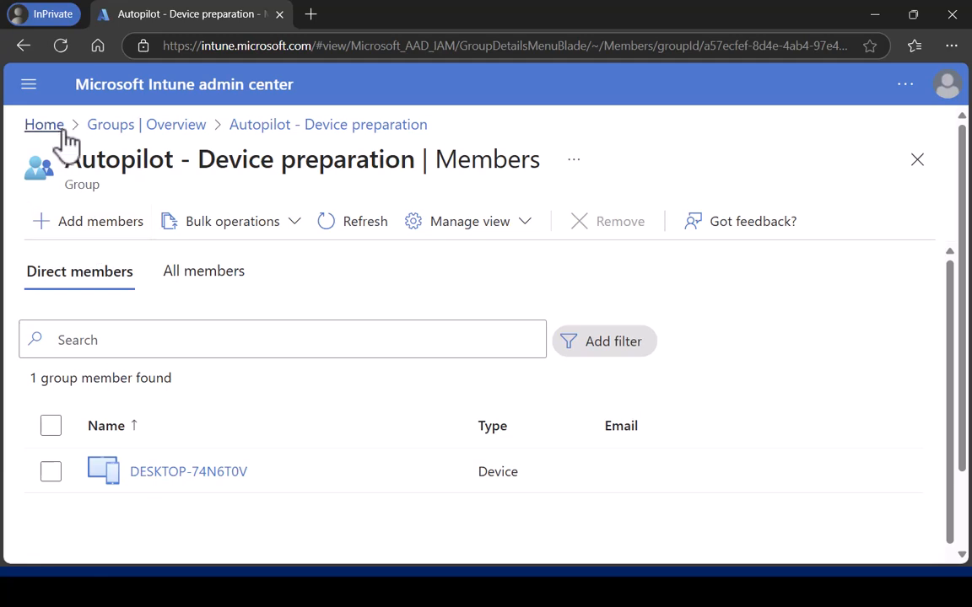
{"action": "left_click", "coordinate": [28, 86]}
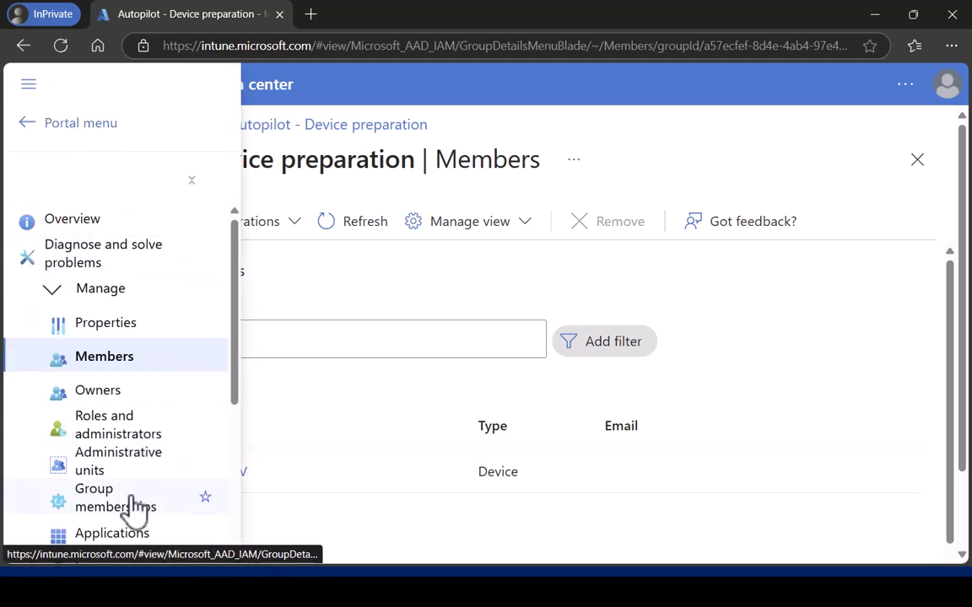
{"action": "left_click", "coordinate": [117, 393]}
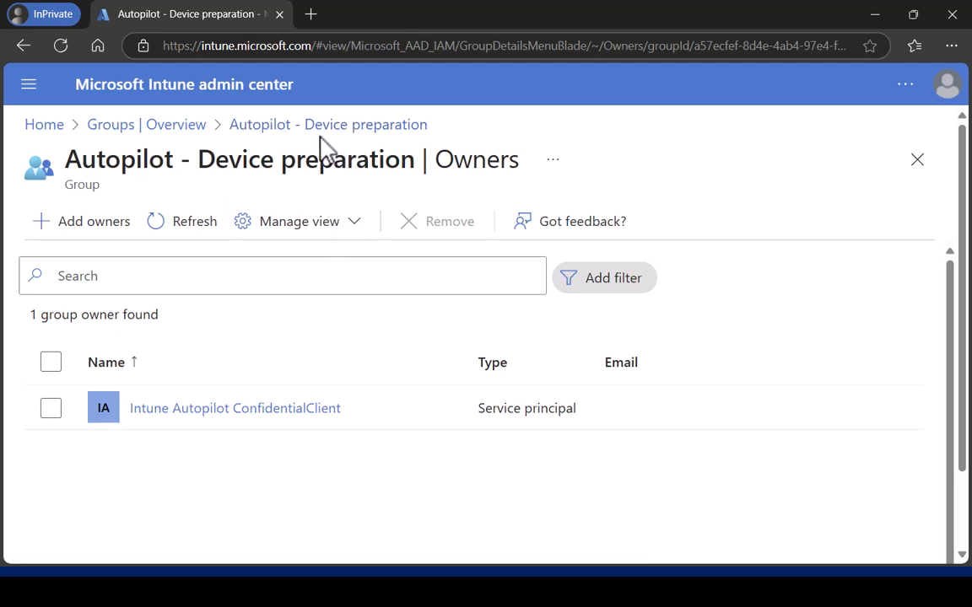
Open the Autopilot Device Preparation User Group and review its members
{"action": "left_click", "coordinate": [184, 140]}
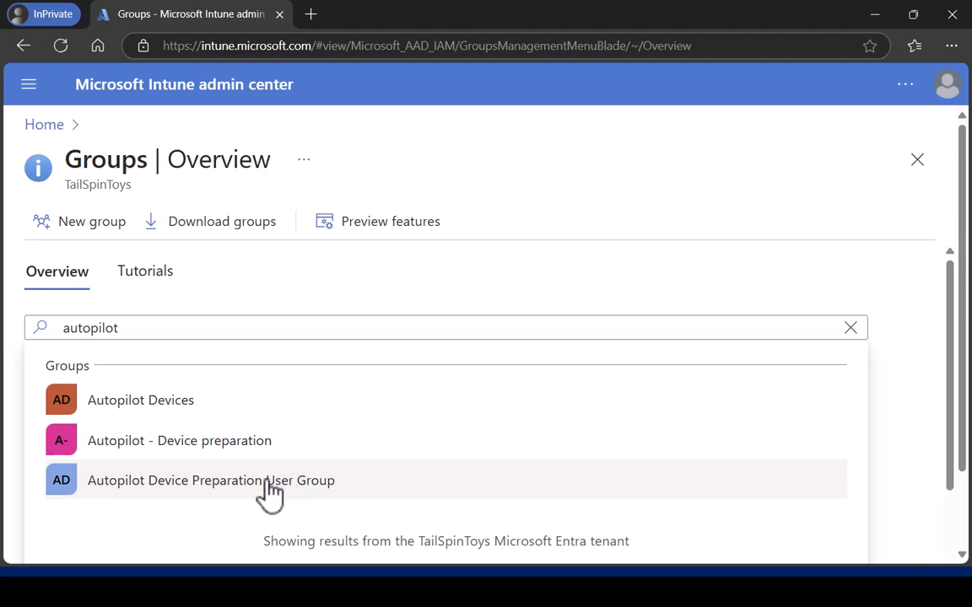
{"action": "left_click", "coordinate": [264, 490]}
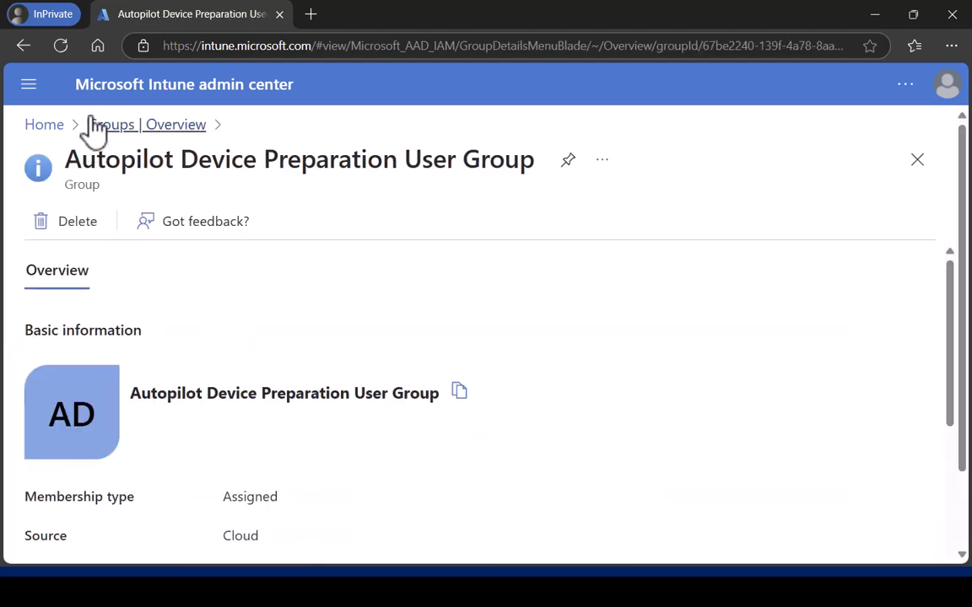
{"action": "left_click", "coordinate": [30, 86]}
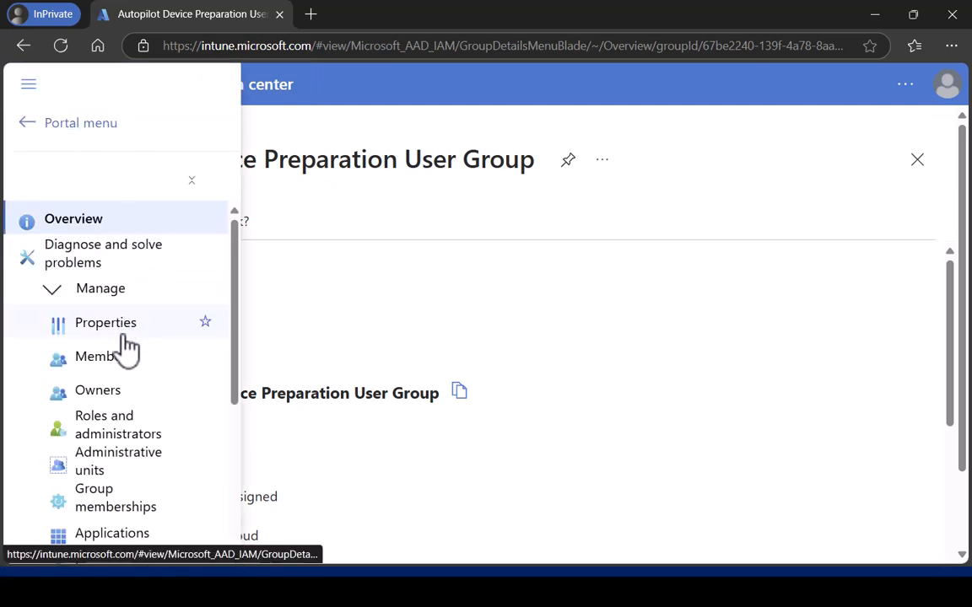
{"action": "left_click", "coordinate": [105, 356]}
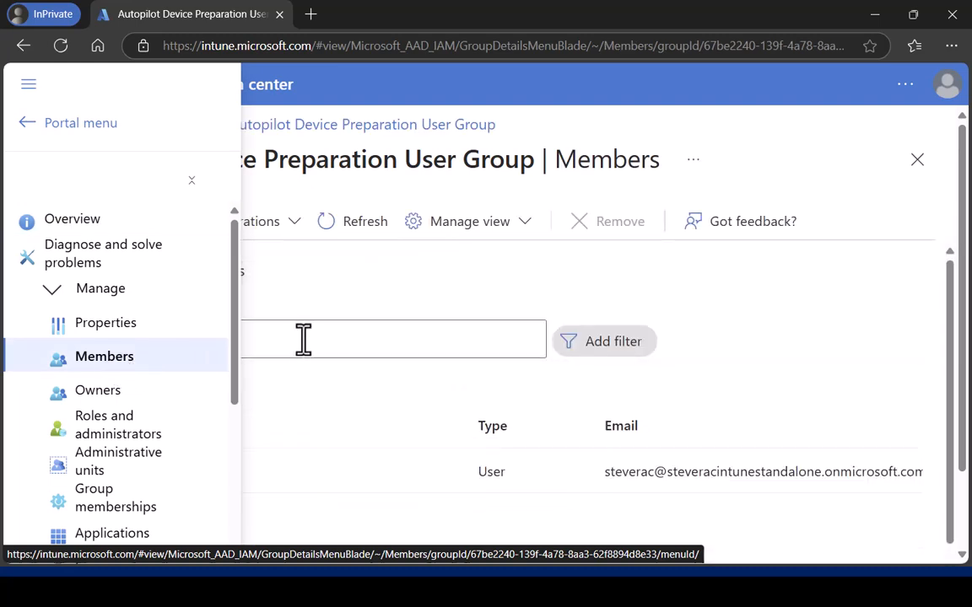
{"action": "left_click", "coordinate": [434, 299]}
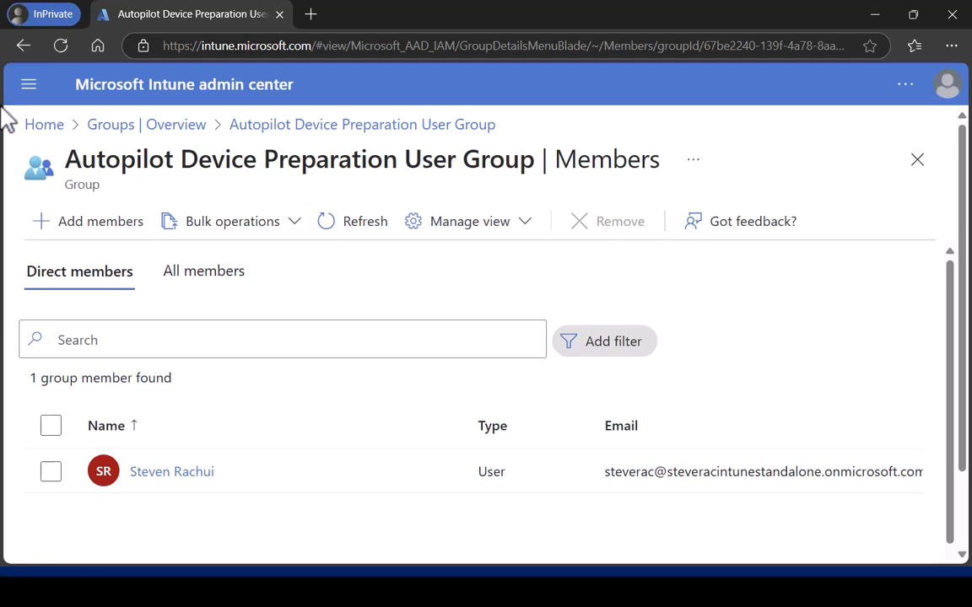
Go to Apps, open the Windows apps list, and open Microsoft RichCopy 4.0
{"action": "left_click", "coordinate": [29, 88]}
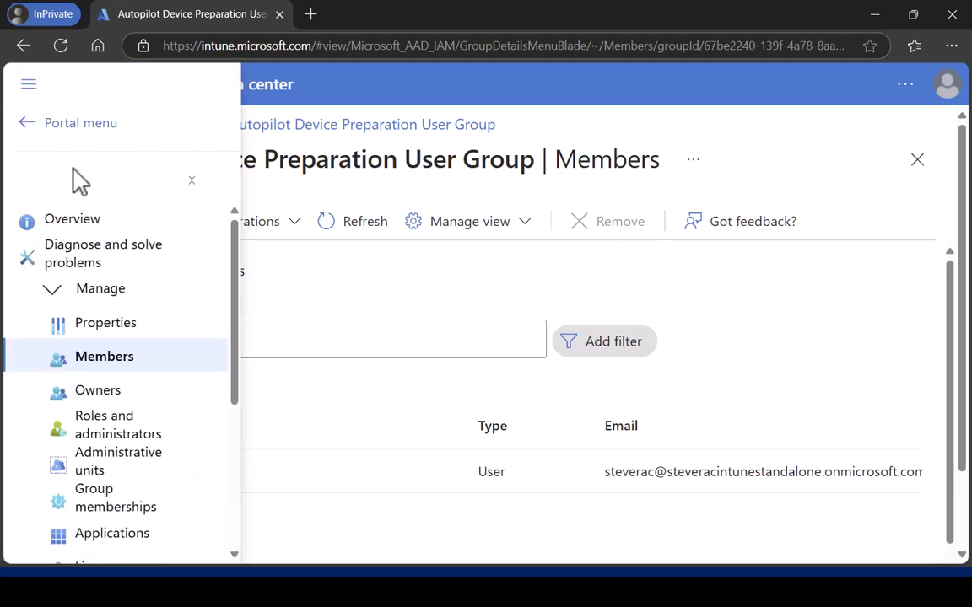
{"action": "left_click", "coordinate": [80, 124]}
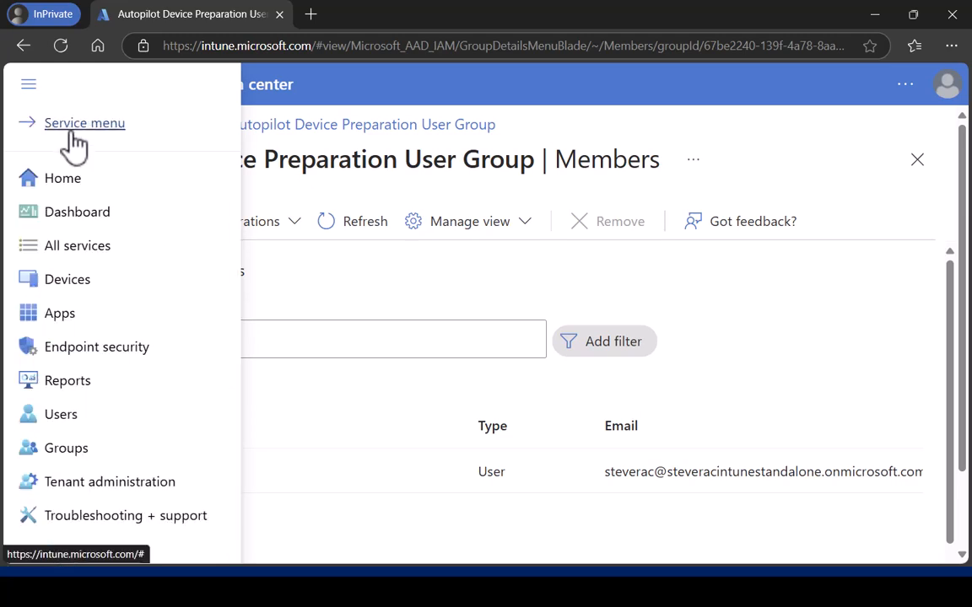
{"action": "left_click", "coordinate": [60, 313]}
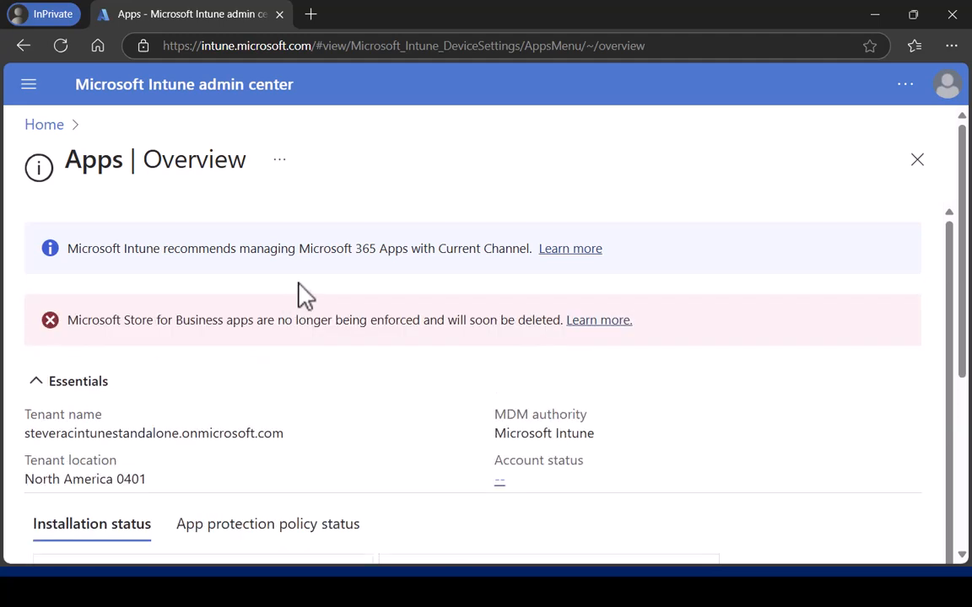
{"action": "scroll", "coordinate": [298, 282], "scroll_direction": "down", "scroll_amount": 1}
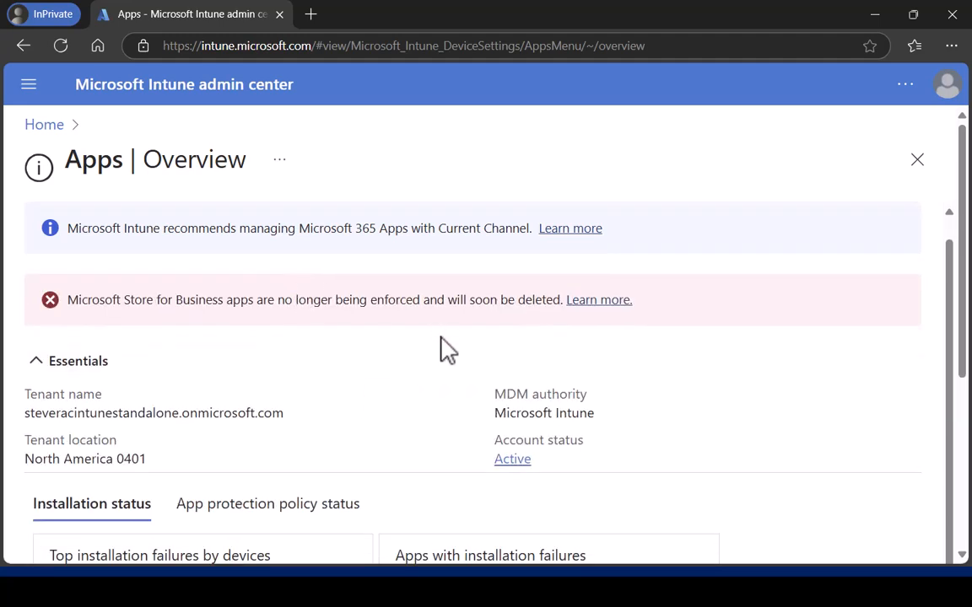
{"action": "scroll", "coordinate": [439, 354], "scroll_direction": "down", "scroll_amount": 2}
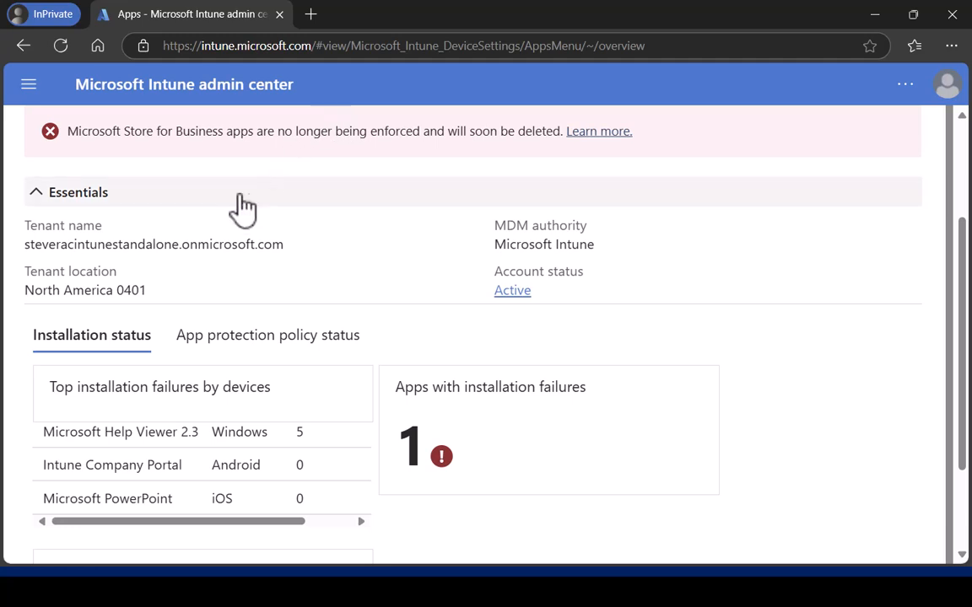
{"action": "left_click", "coordinate": [29, 87]}
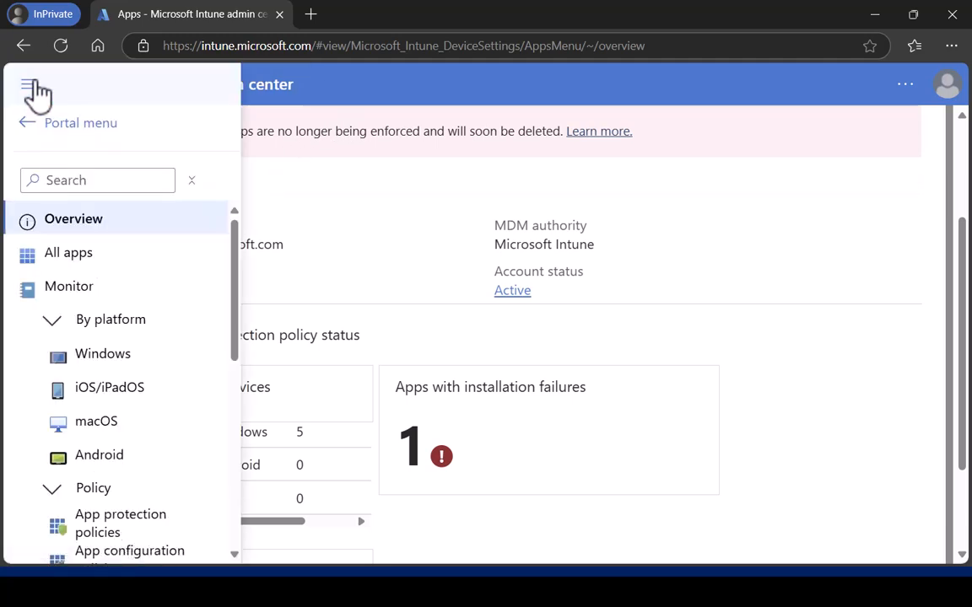
{"action": "left_click", "coordinate": [113, 361]}
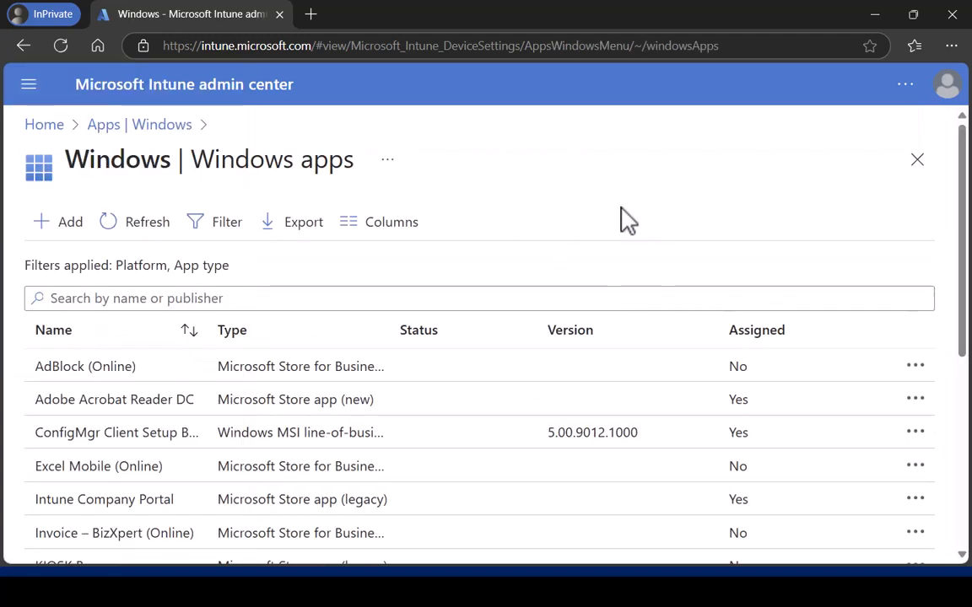
{"action": "scroll", "coordinate": [159, 443], "scroll_direction": "down", "scroll_amount": 3}
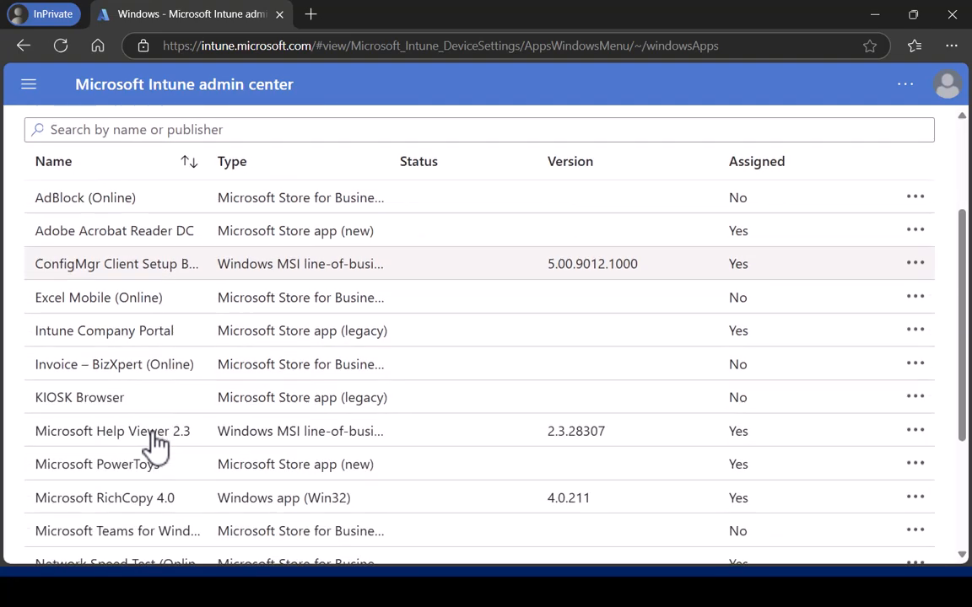
{"action": "scroll", "coordinate": [159, 443], "scroll_direction": "down", "scroll_amount": 1}
{"action": "scroll", "coordinate": [160, 434], "scroll_direction": "down", "scroll_amount": 2}
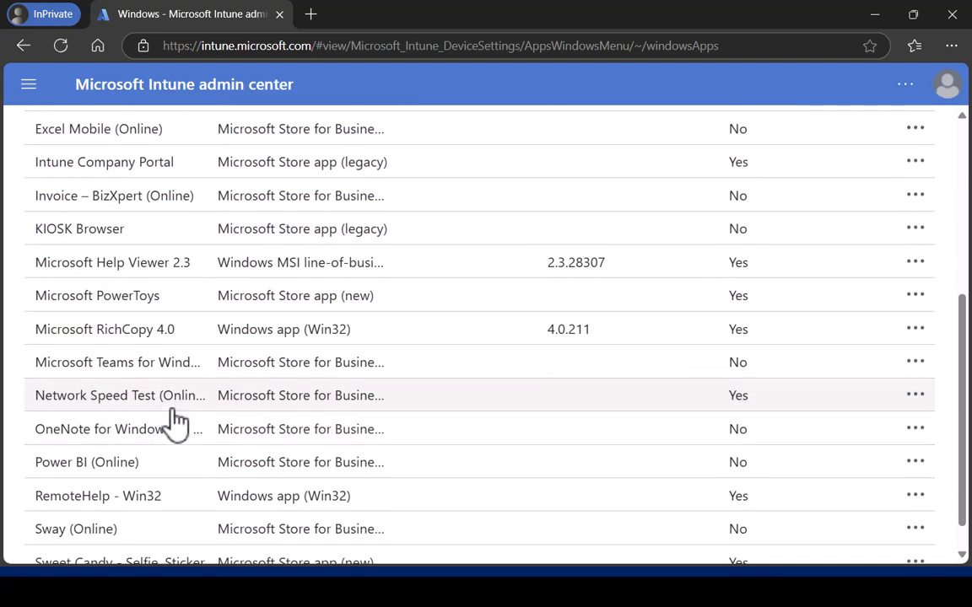
{"action": "left_click", "coordinate": [167, 339]}
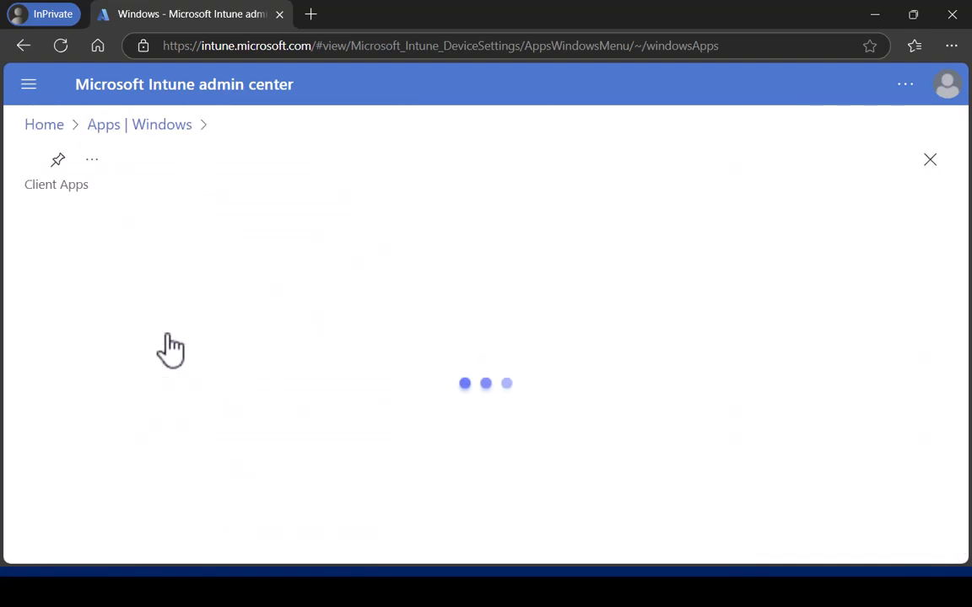
Open Microsoft RichCopy 4.0's properties and review them down to the assignments section
{"action": "left_click", "coordinate": [29, 85]}
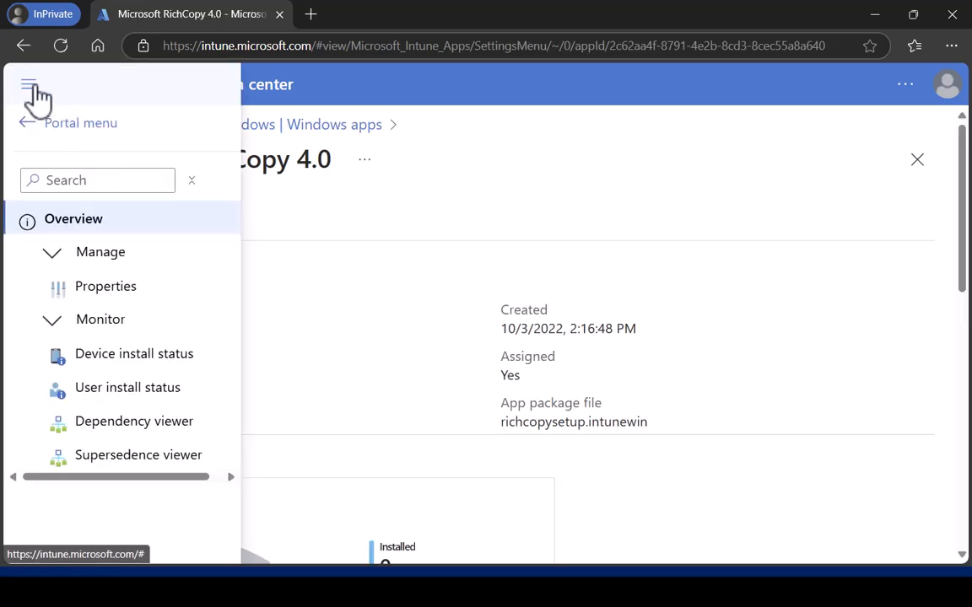
{"action": "left_click", "coordinate": [122, 287]}
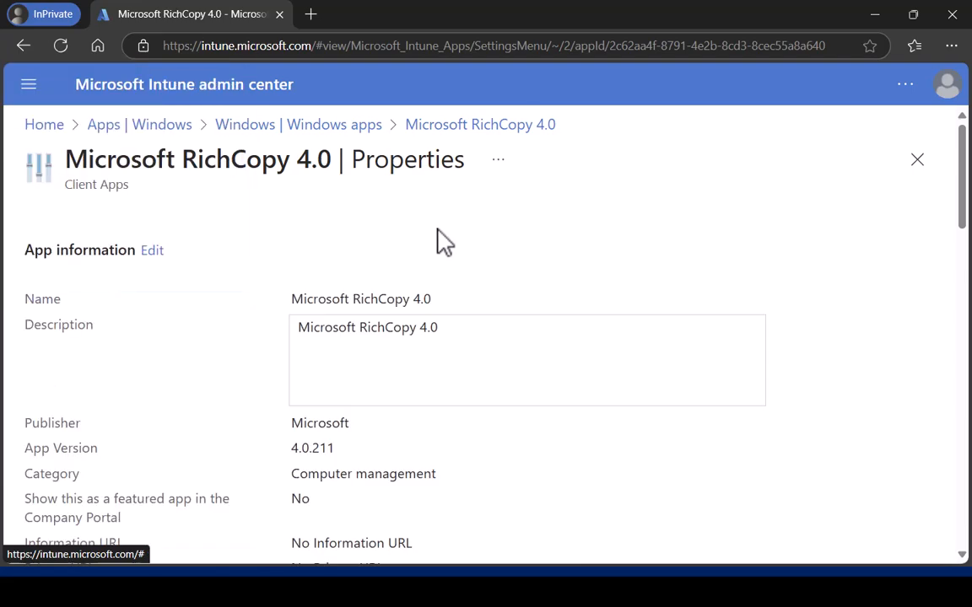
{"action": "scroll", "coordinate": [331, 257], "scroll_direction": "down", "scroll_amount": 5}
{"action": "scroll", "coordinate": [329, 272], "scroll_direction": "down", "scroll_amount": 8}
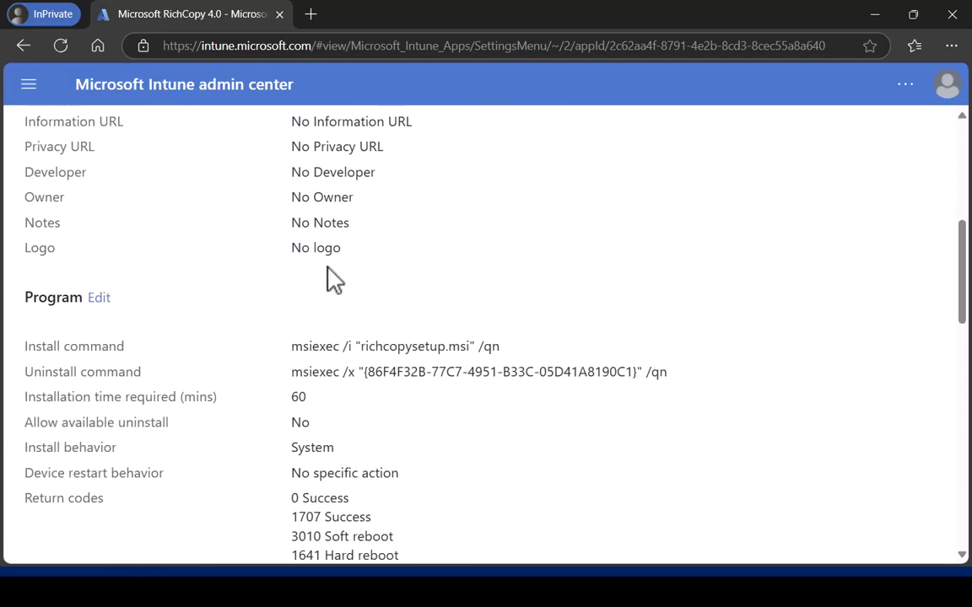
{"action": "scroll", "coordinate": [345, 291], "scroll_direction": "down", "scroll_amount": 7}
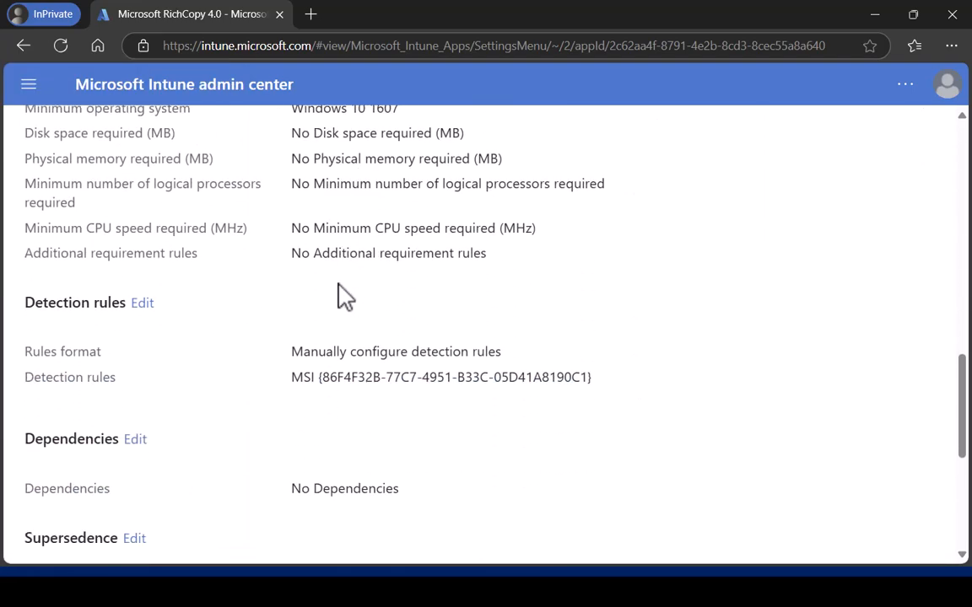
{"action": "scroll", "coordinate": [342, 312], "scroll_direction": "down", "scroll_amount": 1}
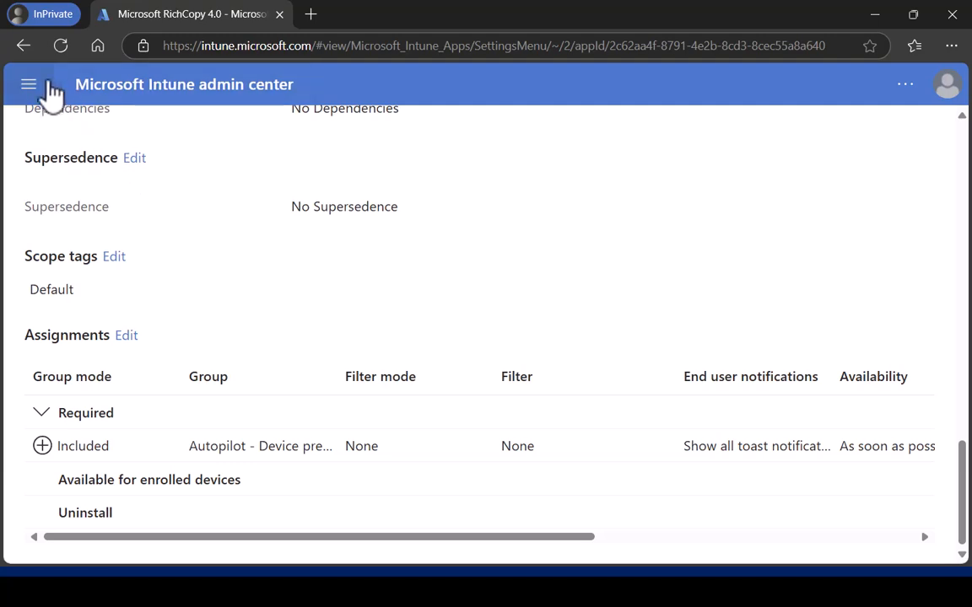
{"action": "left_click", "coordinate": [30, 84]}
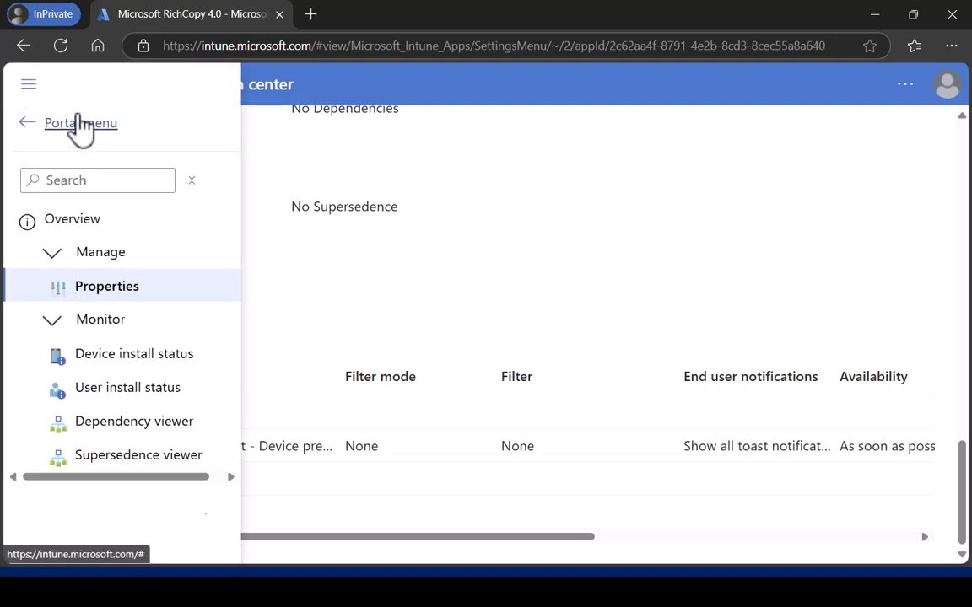
Navigate from the portal menu to Devices and open Windows enrollment
{"action": "left_click", "coordinate": [80, 124]}
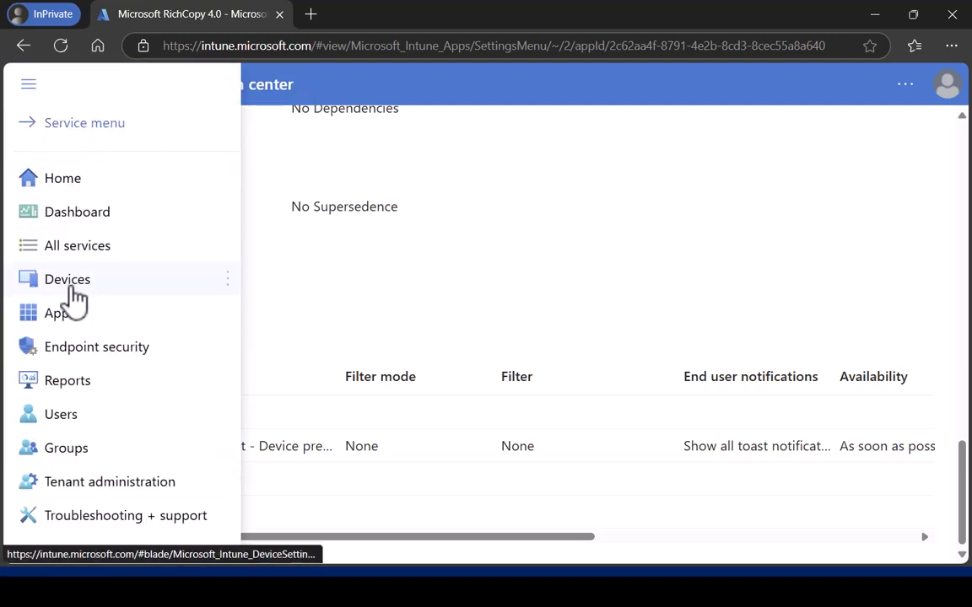
{"action": "left_click", "coordinate": [78, 281]}
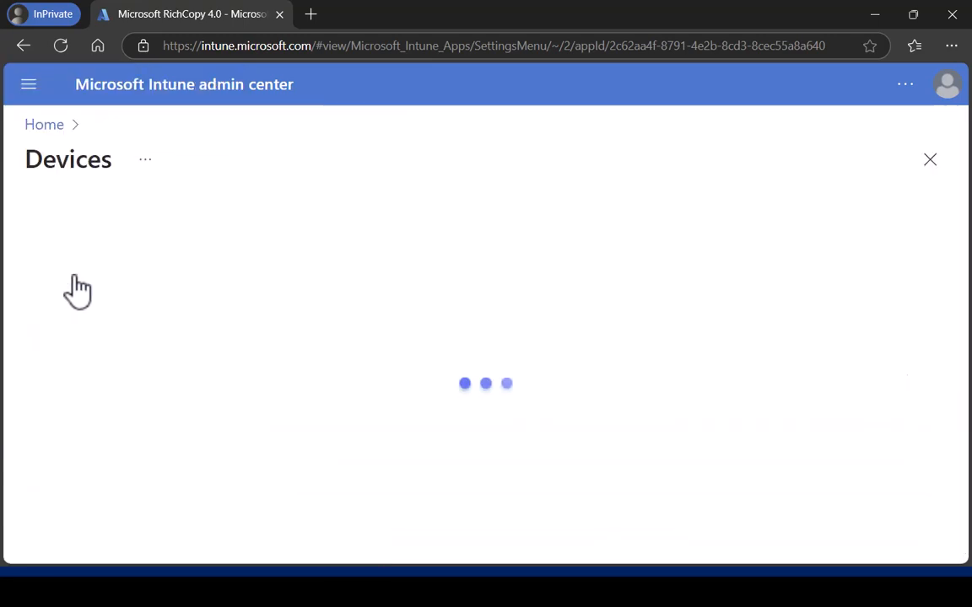
{"action": "left_click", "coordinate": [37, 88]}
{"action": "left_click", "coordinate": [108, 373]}
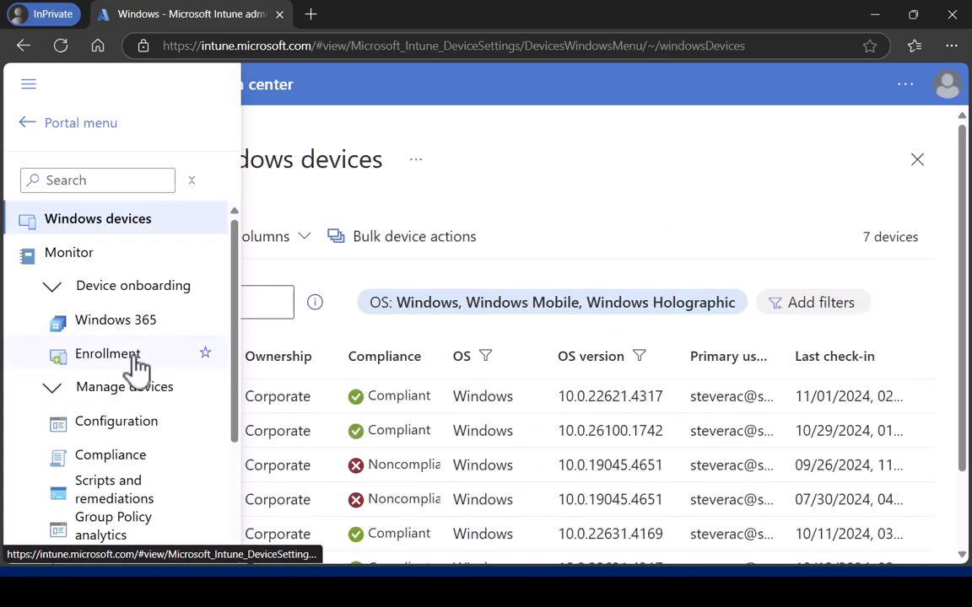
{"action": "left_click", "coordinate": [135, 361]}
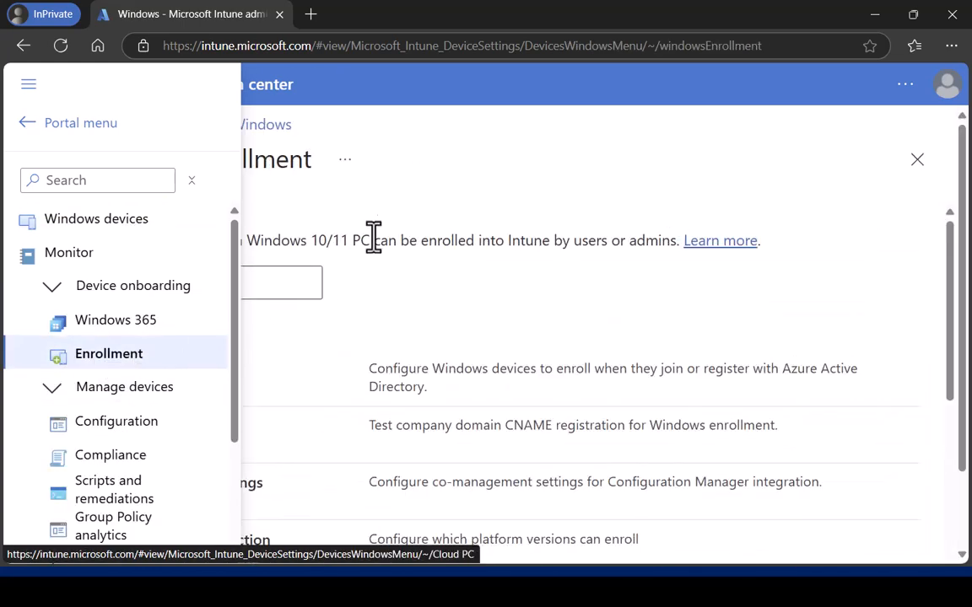
Scroll through the Windows enrollment options and open Device preparation policies
{"action": "scroll", "coordinate": [308, 325], "scroll_direction": "down", "scroll_amount": 1}
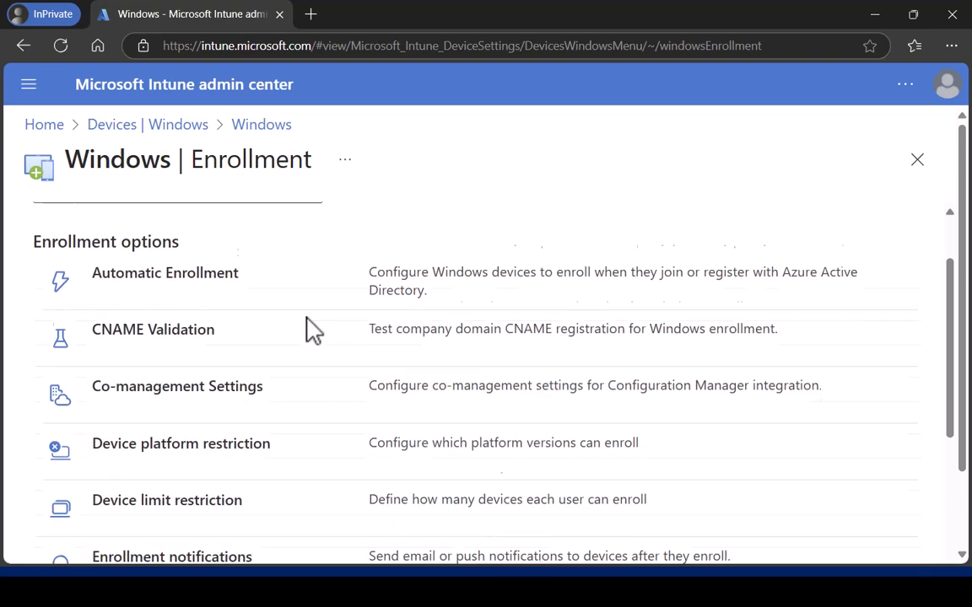
{"action": "scroll", "coordinate": [309, 327], "scroll_direction": "down", "scroll_amount": 5}
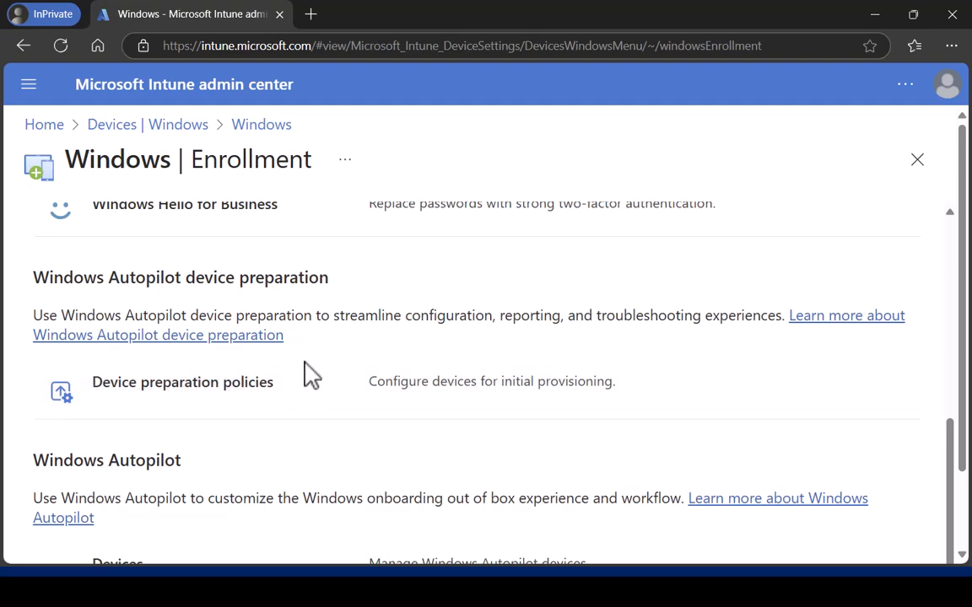
{"action": "scroll", "coordinate": [312, 375], "scroll_direction": "down", "scroll_amount": 3}
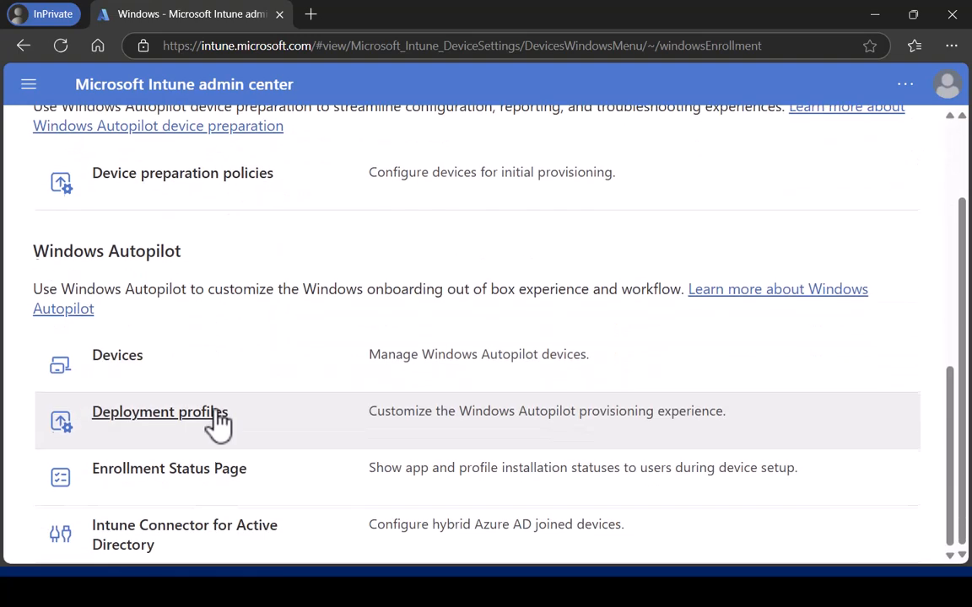
{"action": "scroll", "coordinate": [241, 409], "scroll_direction": "up", "scroll_amount": 3}
{"action": "scroll", "coordinate": [232, 403], "scroll_direction": "up", "scroll_amount": 1}
{"action": "scroll", "coordinate": [238, 405], "scroll_direction": "down", "scroll_amount": 2}
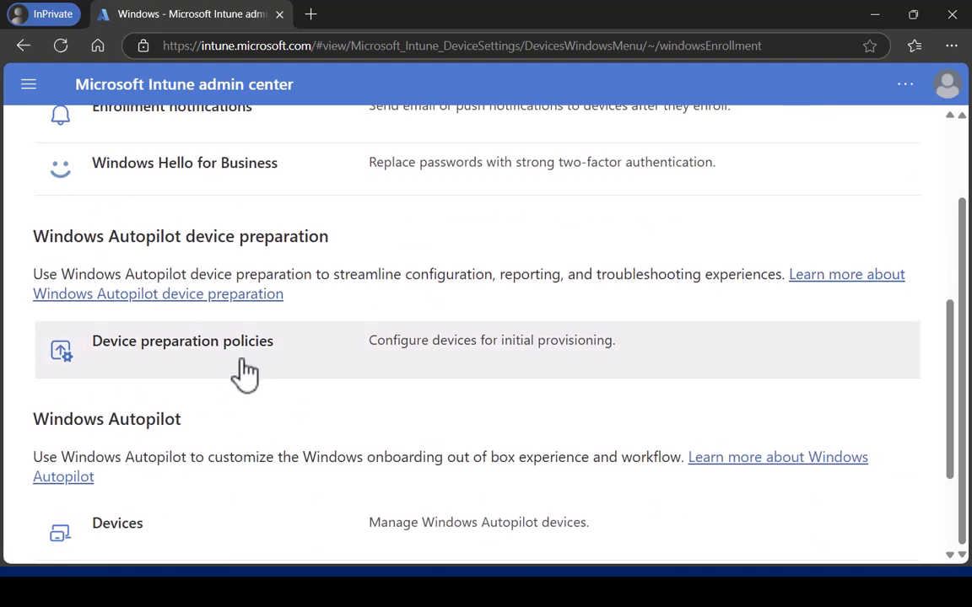
{"action": "left_click", "coordinate": [250, 346]}
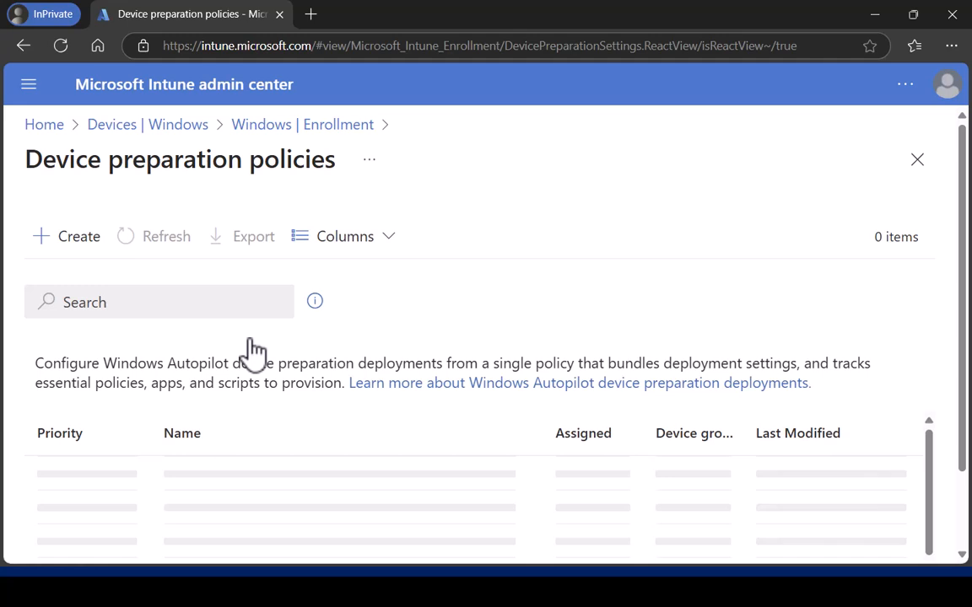
Start creating a new device preparation policy and continue past the introduction page
{"action": "scroll", "coordinate": [241, 350], "scroll_direction": "down", "scroll_amount": 1}
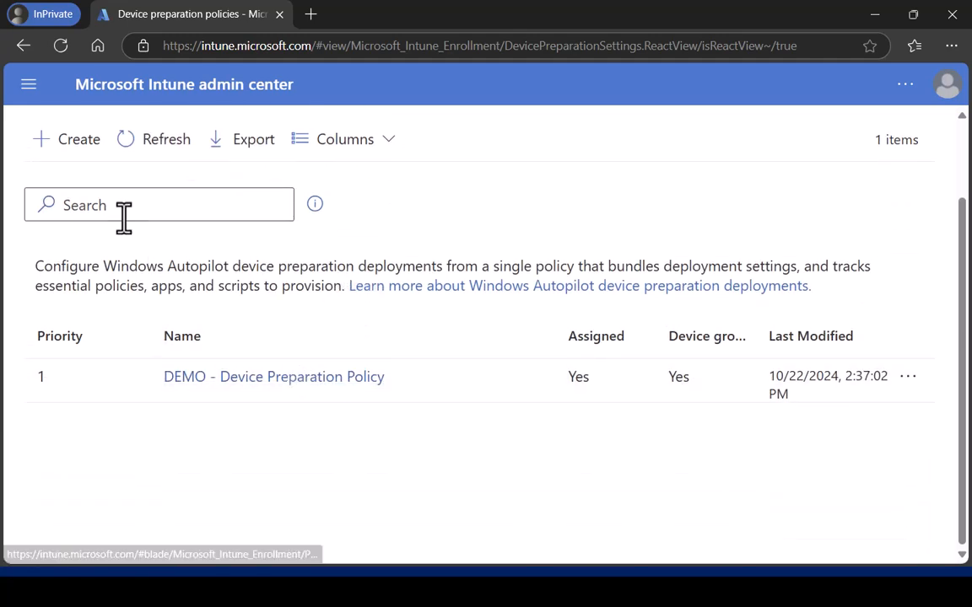
{"action": "left_click", "coordinate": [78, 143]}
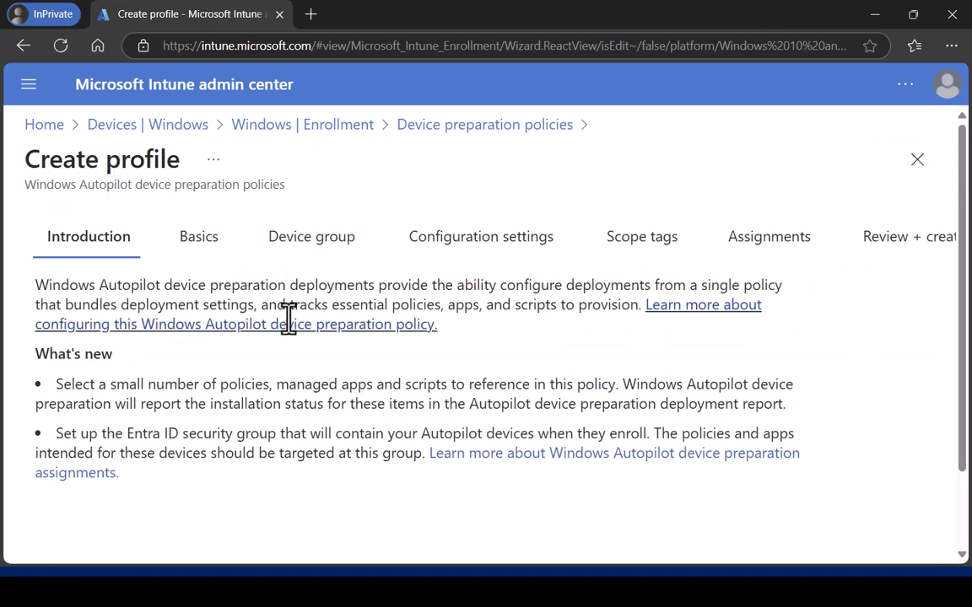
{"action": "scroll", "coordinate": [358, 373], "scroll_direction": "down", "scroll_amount": 2}
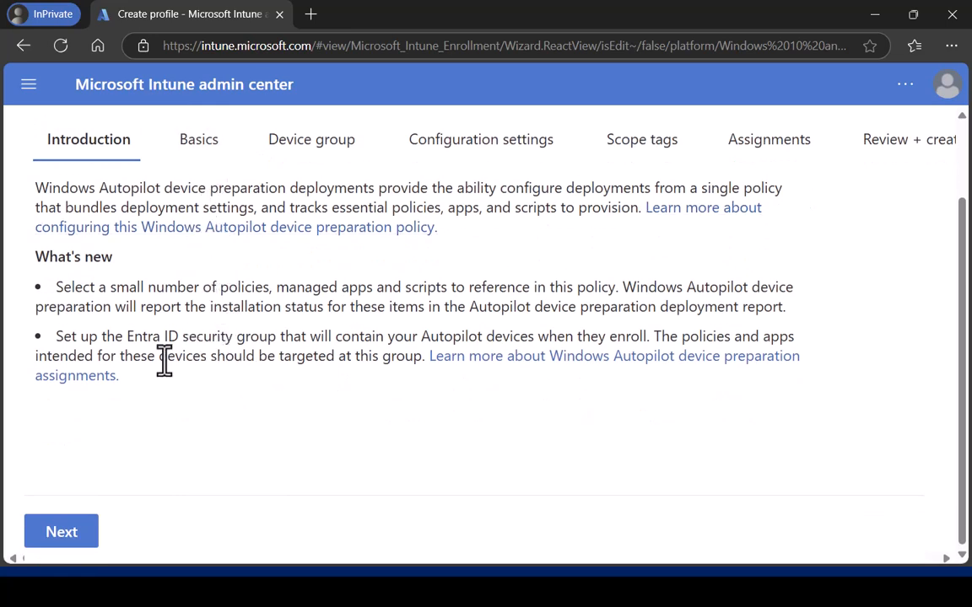
{"action": "left_click", "coordinate": [71, 534]}
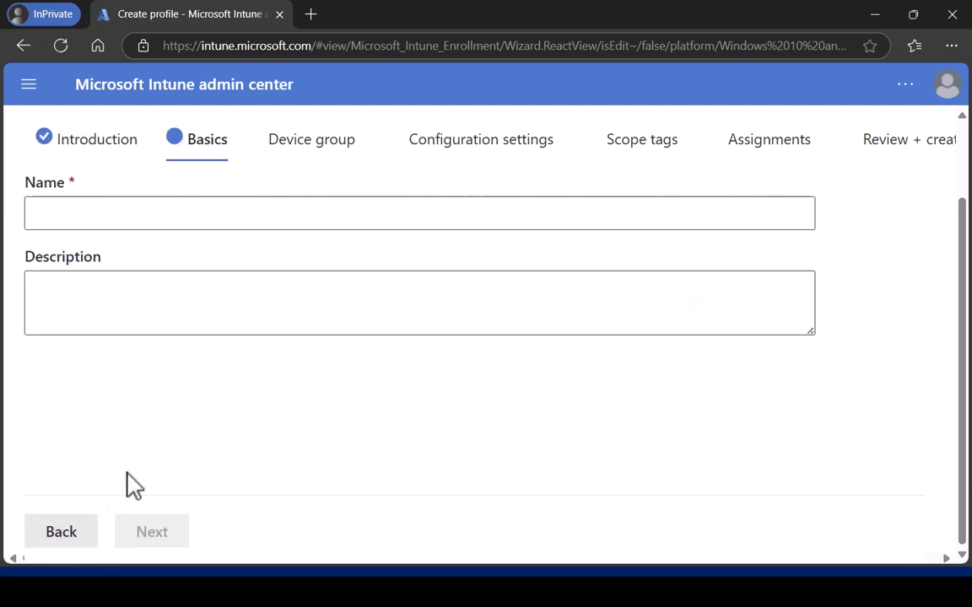
Name the policy fasfasdf and move on to the device group page
{"action": "left_click", "coordinate": [145, 216]}
{"action": "type", "text": "fasfasdf"}
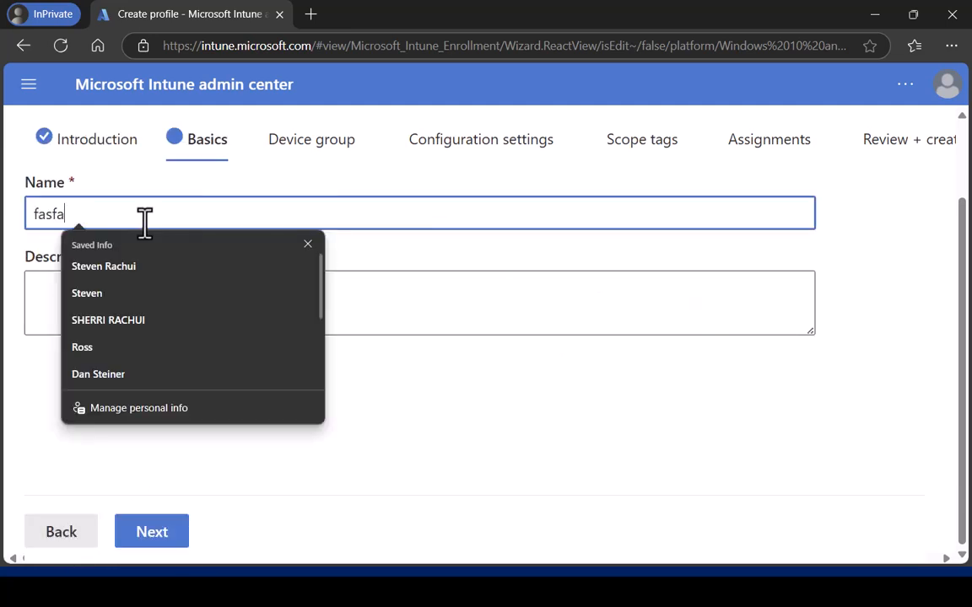
{"action": "left_click", "coordinate": [343, 145]}
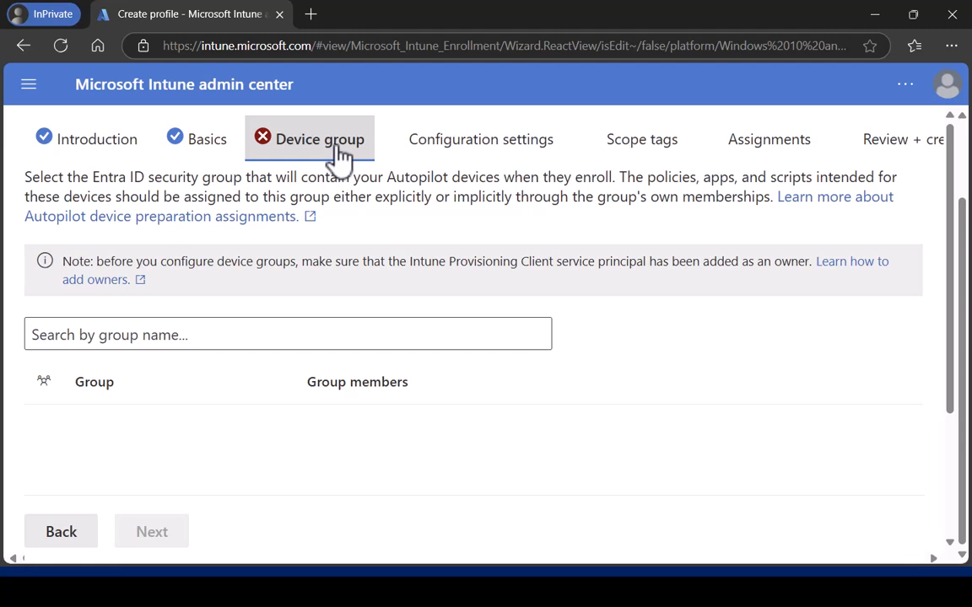
Search for auto and select the Autopilot - Device preparation group as the device group, then continue
{"action": "left_click", "coordinate": [311, 337]}
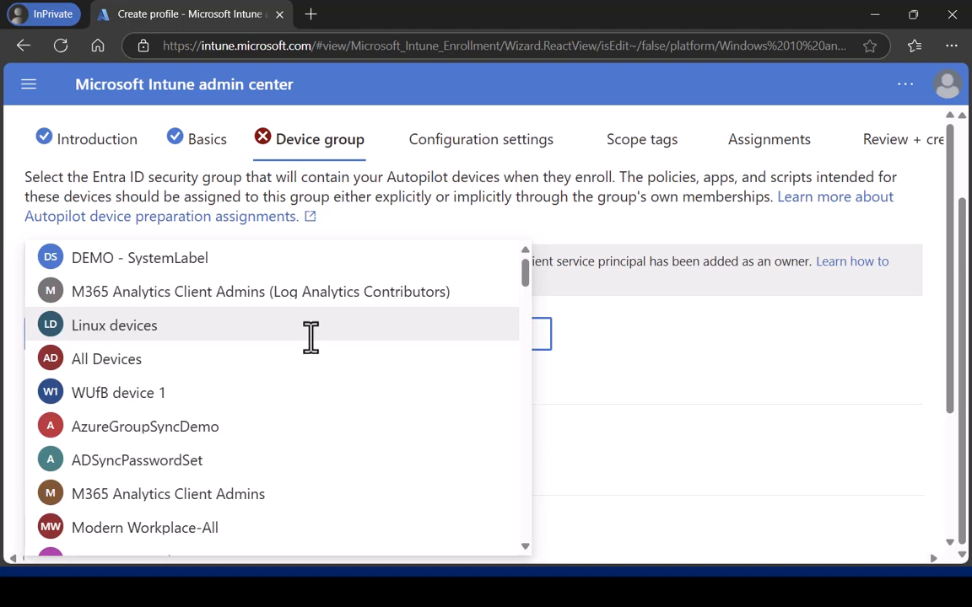
{"action": "type", "text": "autopil"}
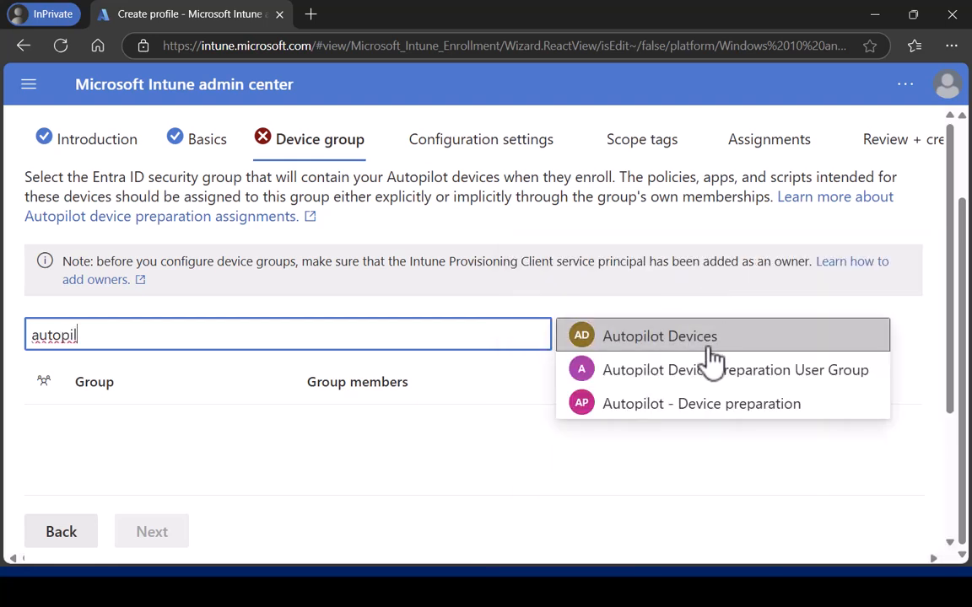
{"action": "left_click", "coordinate": [715, 412]}
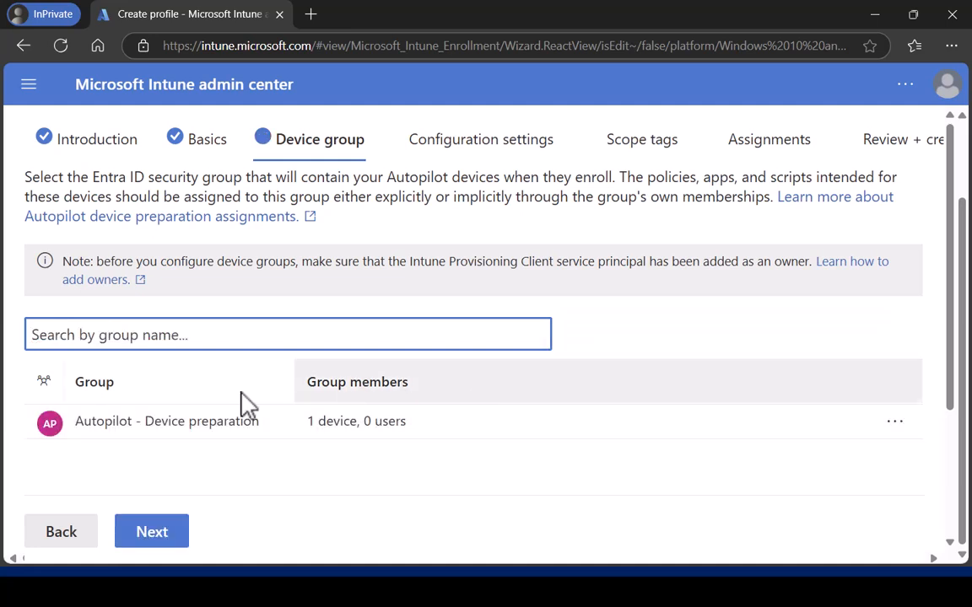
{"action": "left_click", "coordinate": [173, 544]}
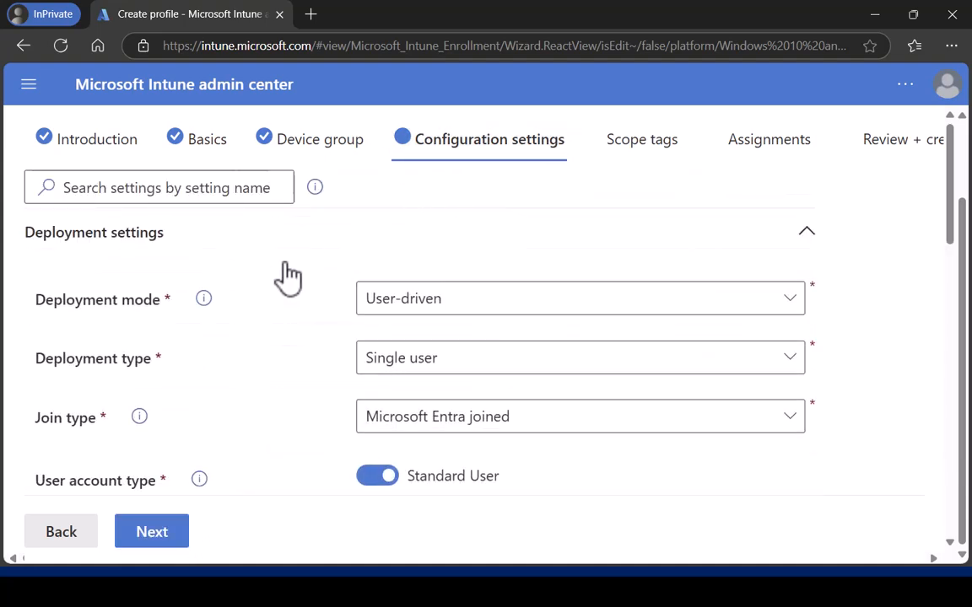
Review the deployment mode, deployment type, join type and user account type settings
{"action": "scroll", "coordinate": [287, 274], "scroll_direction": "down", "scroll_amount": 2}
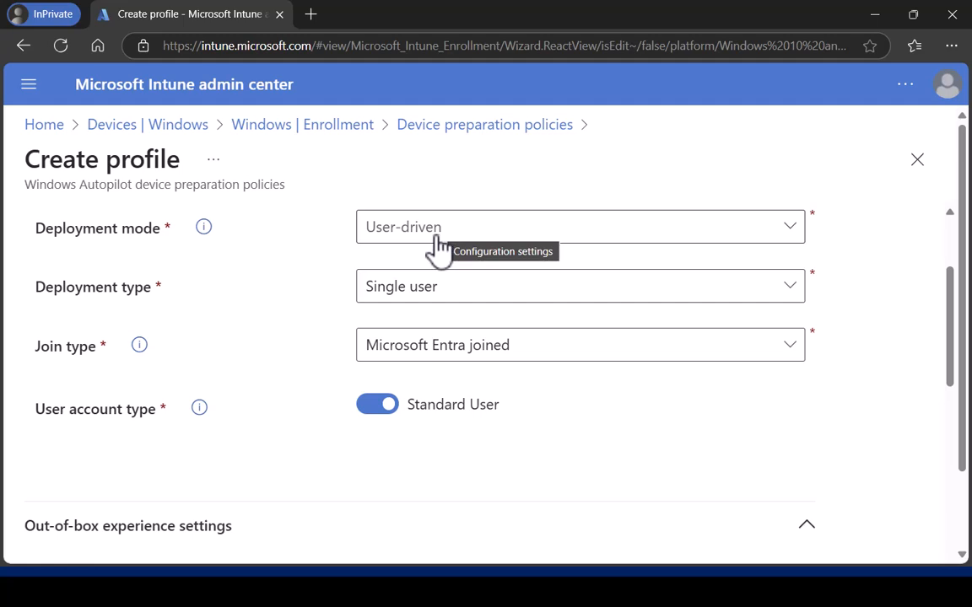
{"action": "left_click", "coordinate": [437, 241]}
{"action": "left_click", "coordinate": [436, 257]}
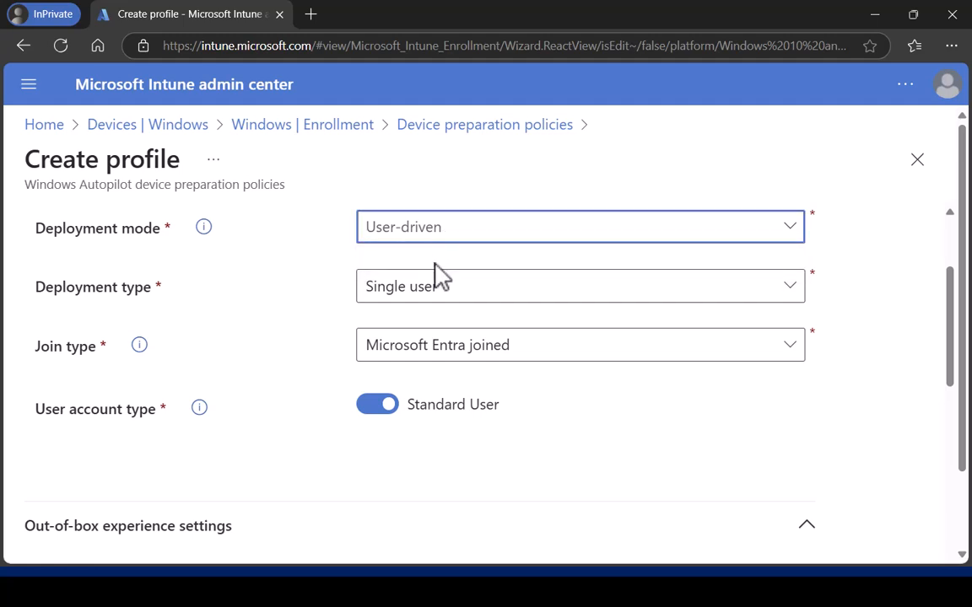
{"action": "left_click", "coordinate": [442, 291]}
{"action": "left_click", "coordinate": [450, 317]}
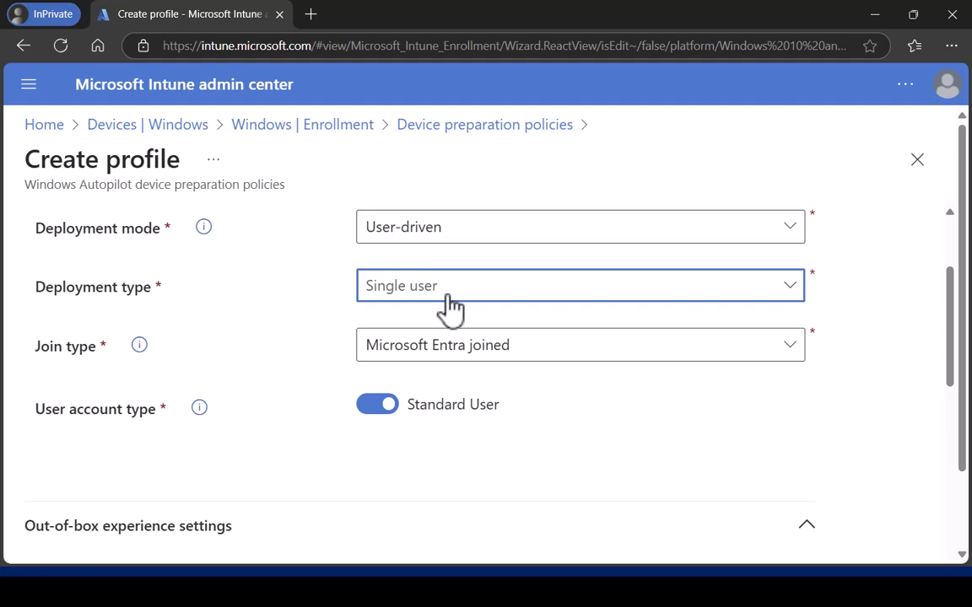
{"action": "left_click", "coordinate": [443, 345]}
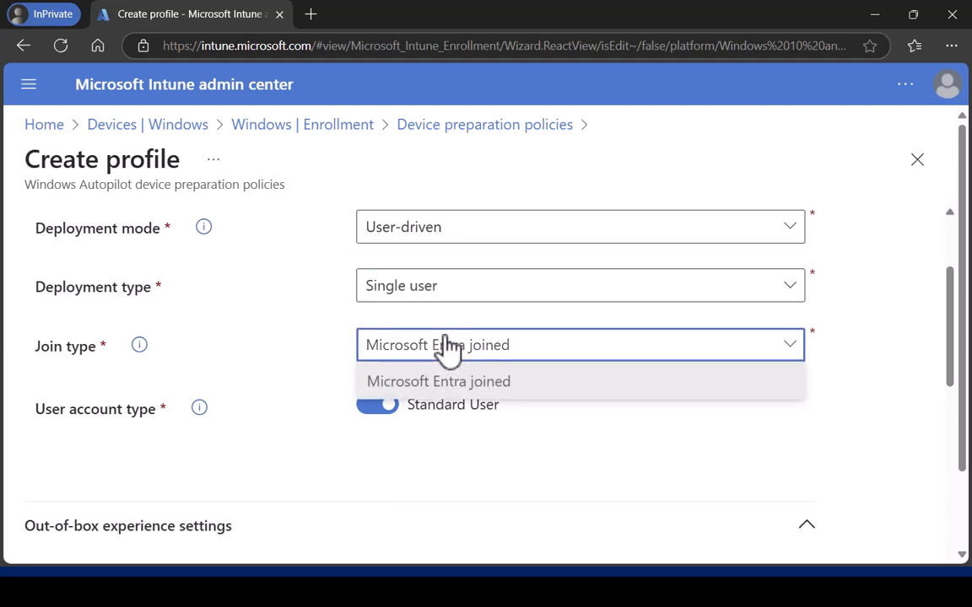
{"action": "left_click", "coordinate": [442, 342]}
{"action": "left_click", "coordinate": [383, 407]}
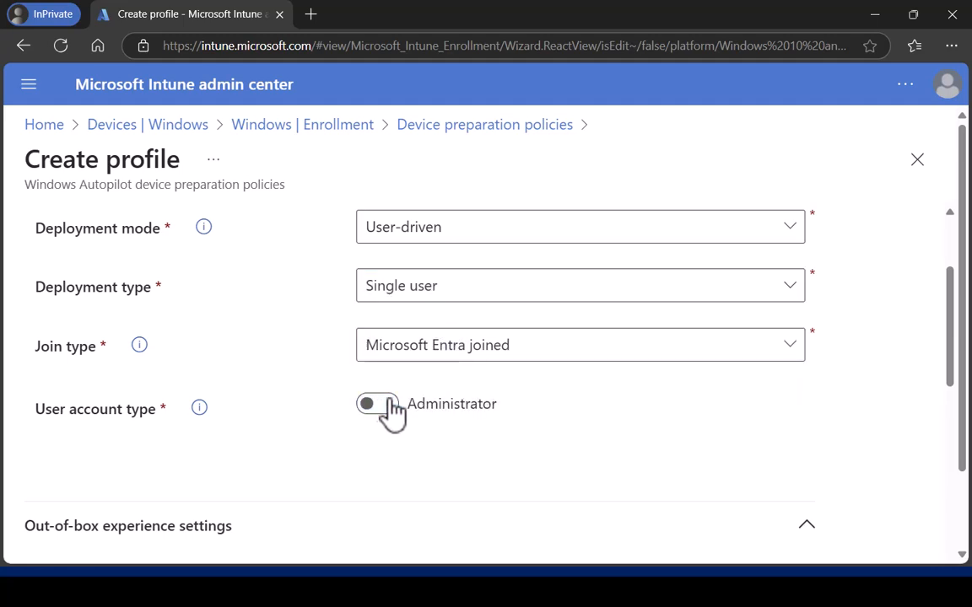
{"action": "left_click", "coordinate": [380, 412]}
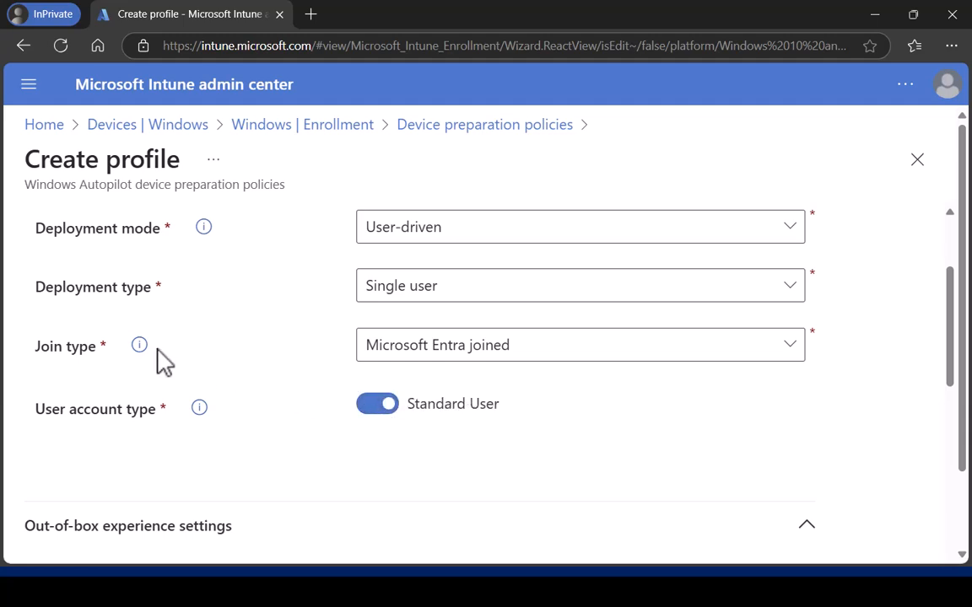
Scroll through the out-of-box experience, apps and scripts sections of the configuration settings
{"action": "scroll", "coordinate": [160, 367], "scroll_direction": "down", "scroll_amount": 3}
{"action": "scroll", "coordinate": [206, 282], "scroll_direction": "down", "scroll_amount": 4}
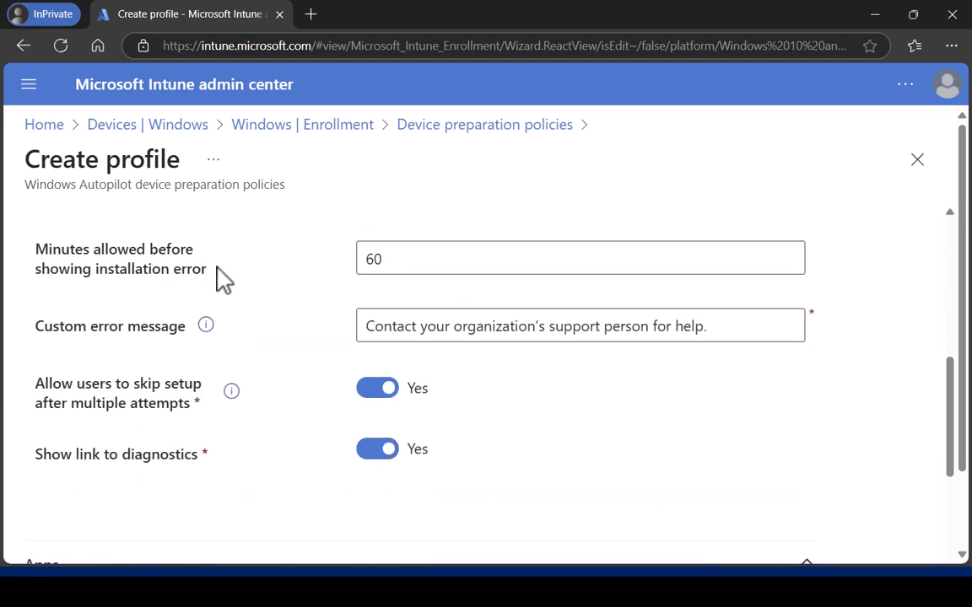
{"action": "scroll", "coordinate": [234, 289], "scroll_direction": "up", "scroll_amount": 2}
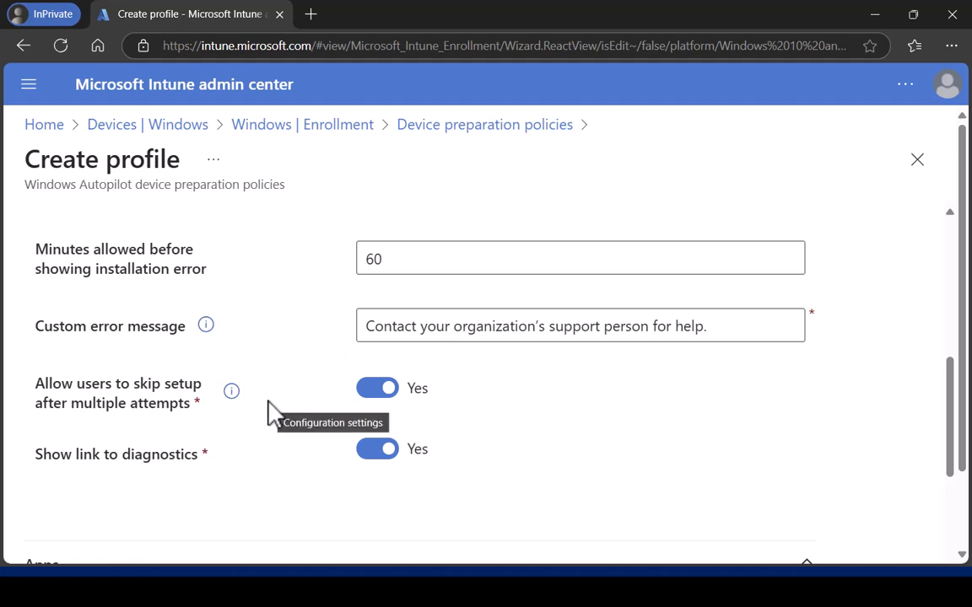
{"action": "scroll", "coordinate": [192, 460], "scroll_direction": "down", "scroll_amount": 3}
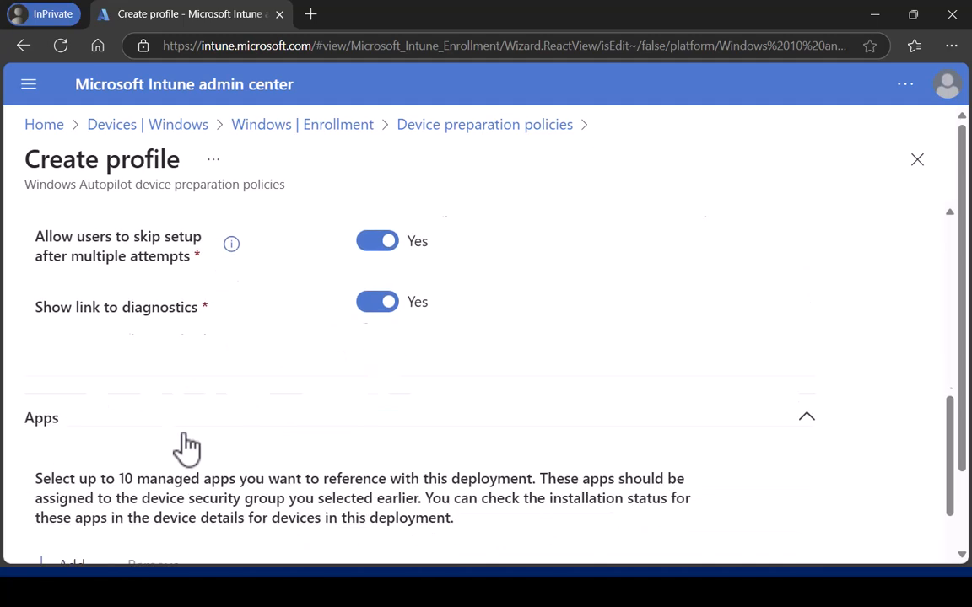
{"action": "scroll", "coordinate": [160, 433], "scroll_direction": "down", "scroll_amount": 1}
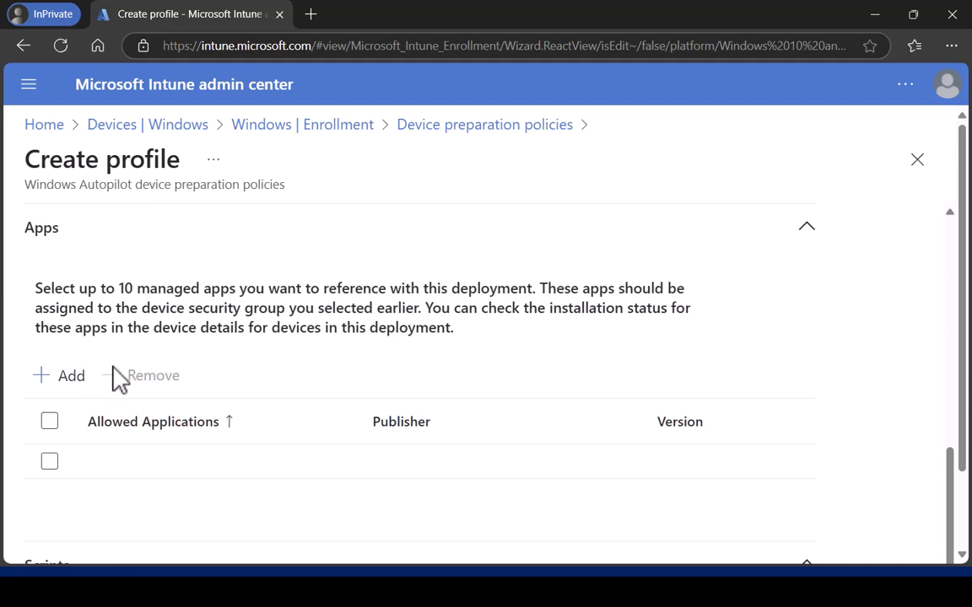
{"action": "scroll", "coordinate": [122, 363], "scroll_direction": "down", "scroll_amount": 2}
{"action": "scroll", "coordinate": [122, 362], "scroll_direction": "down", "scroll_amount": 3}
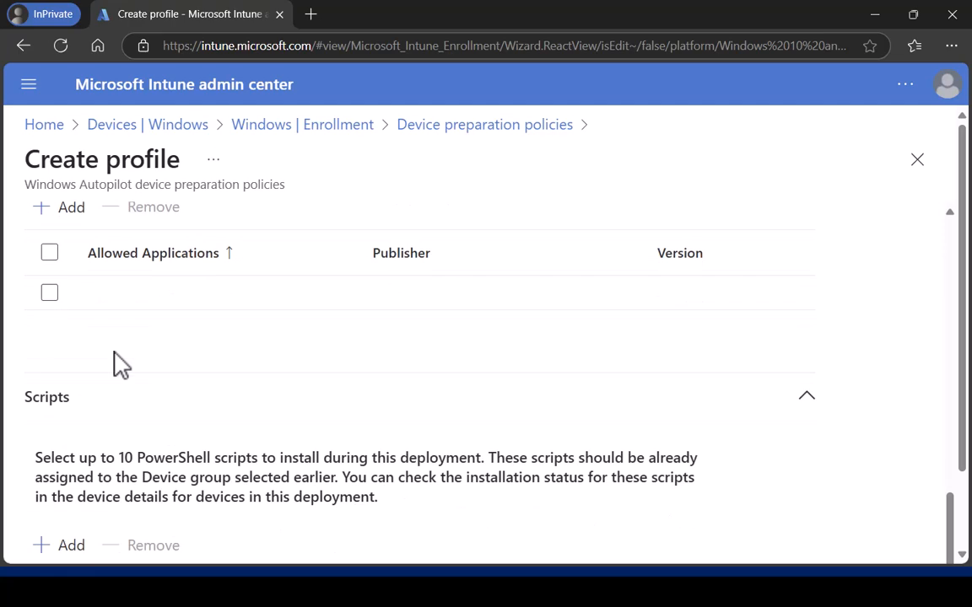
{"action": "scroll", "coordinate": [114, 361], "scroll_direction": "down", "scroll_amount": 2}
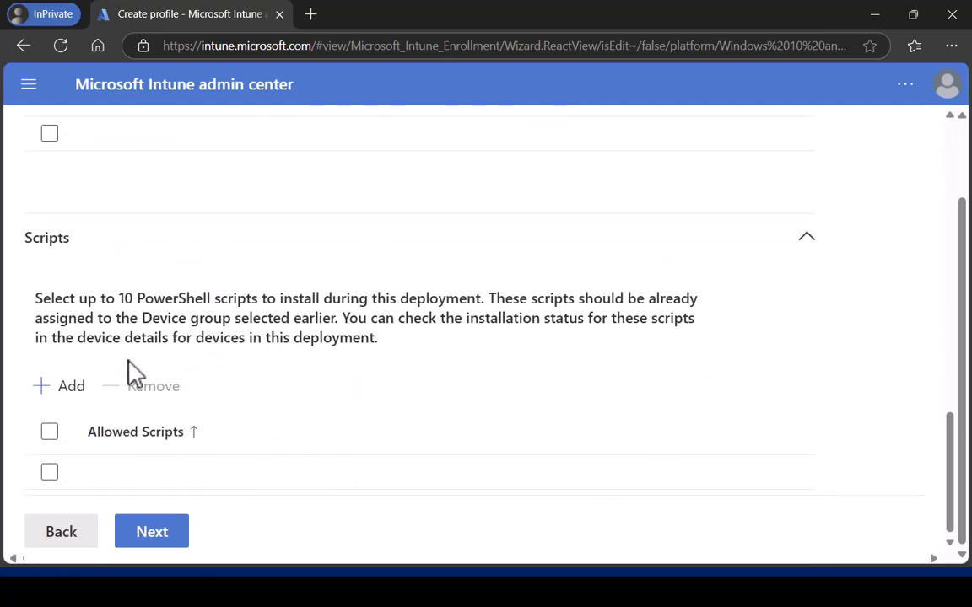
{"action": "scroll", "coordinate": [250, 286], "scroll_direction": "up", "scroll_amount": 6}
{"action": "scroll", "coordinate": [380, 280], "scroll_direction": "up", "scroll_amount": 8}
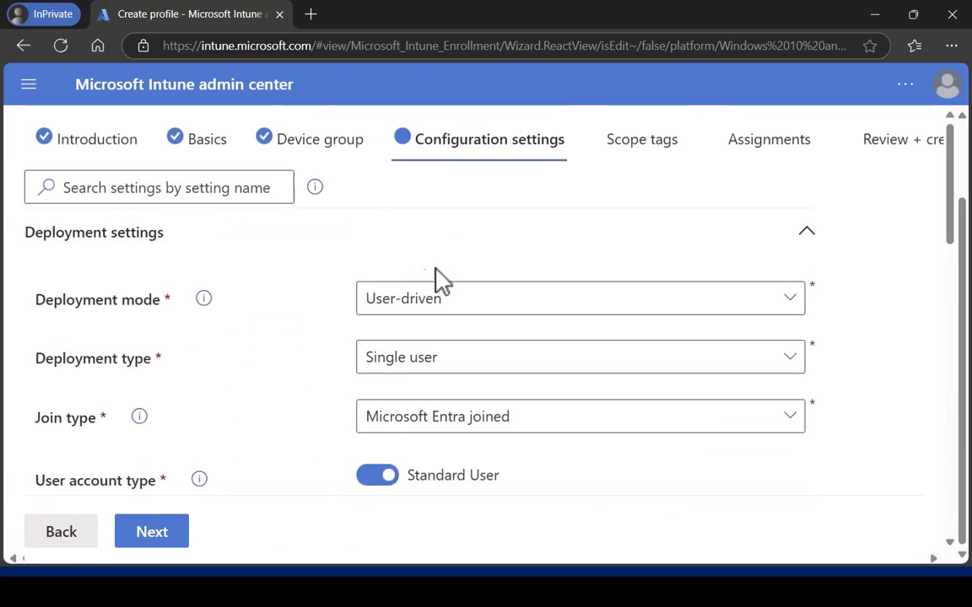
Skip scope tags, assign the Autopilot Device Preparation User Group after searching autop, and close the wizard without creating the policy
{"action": "left_click", "coordinate": [647, 259]}
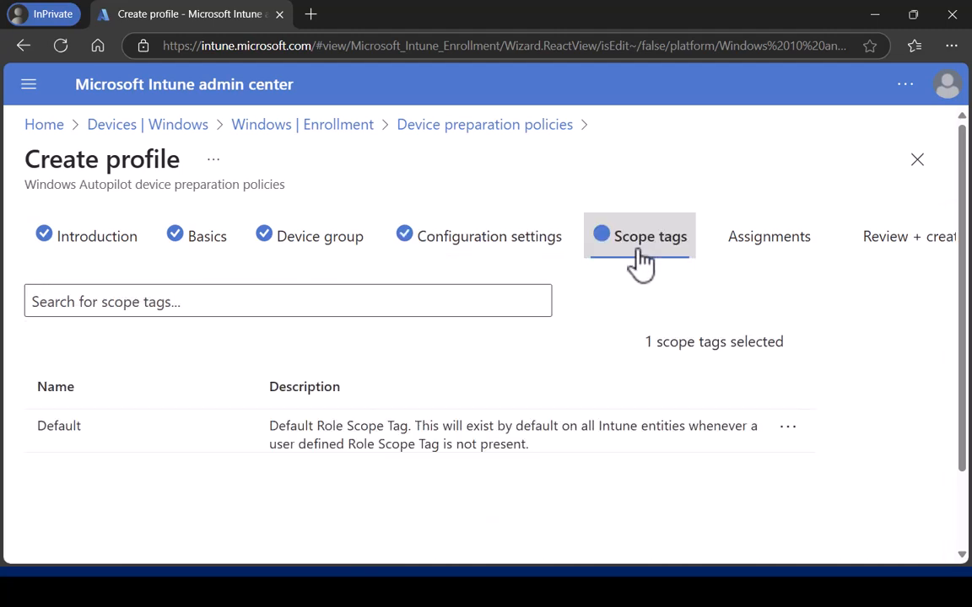
{"action": "left_click", "coordinate": [774, 256]}
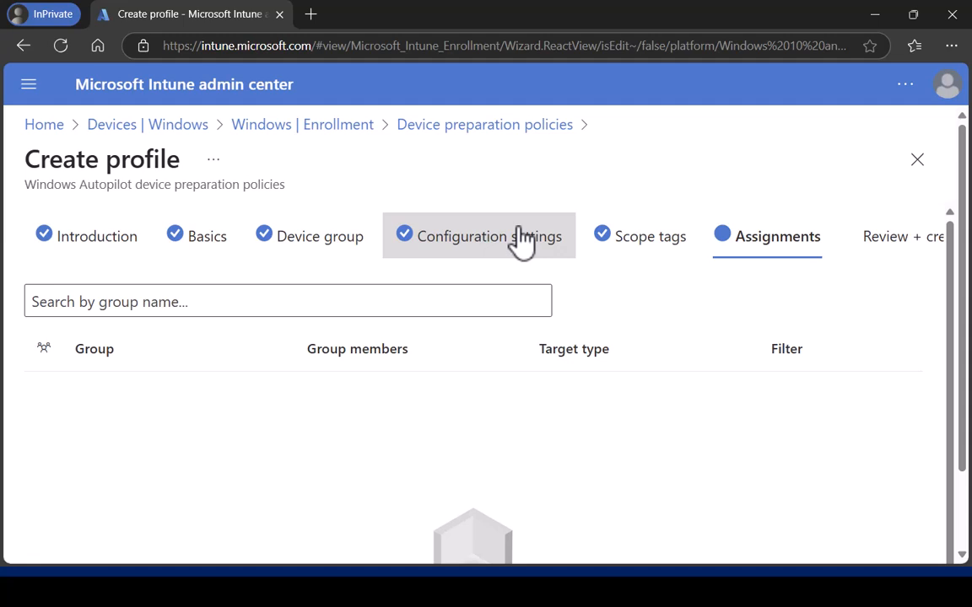
{"action": "left_click", "coordinate": [336, 297]}
{"action": "type", "text": "autopilo"}
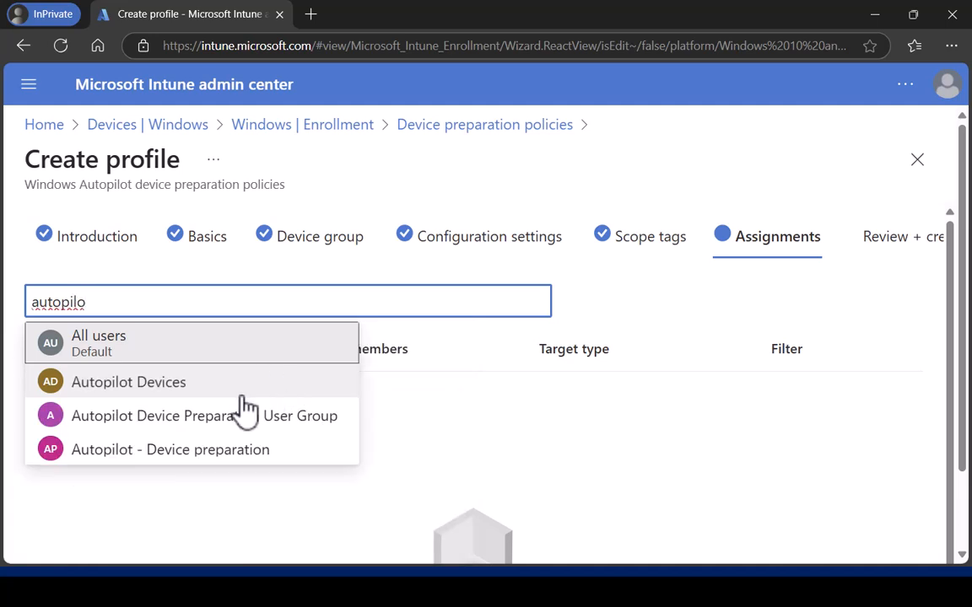
{"action": "left_click", "coordinate": [250, 422]}
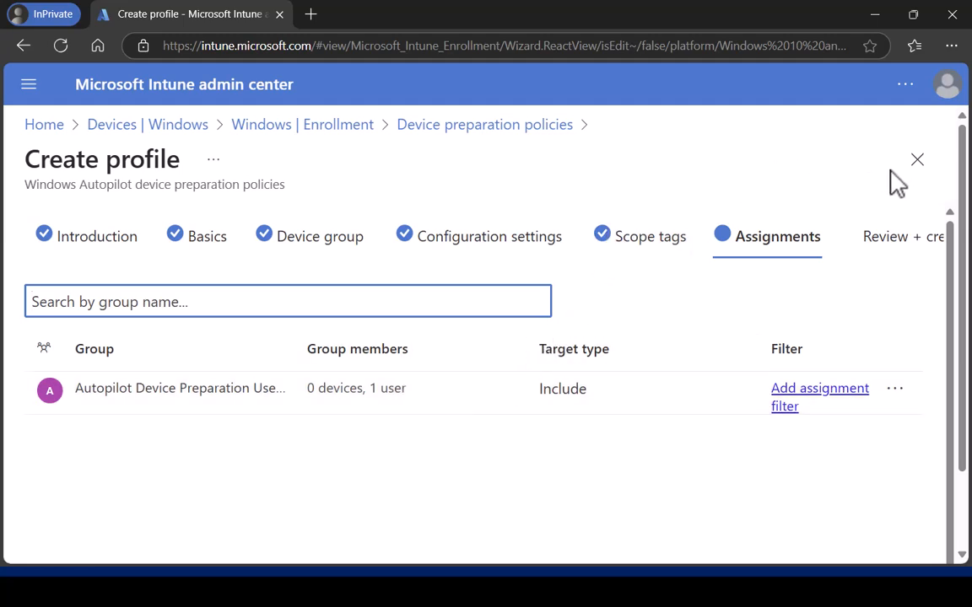
{"action": "left_click", "coordinate": [917, 160]}
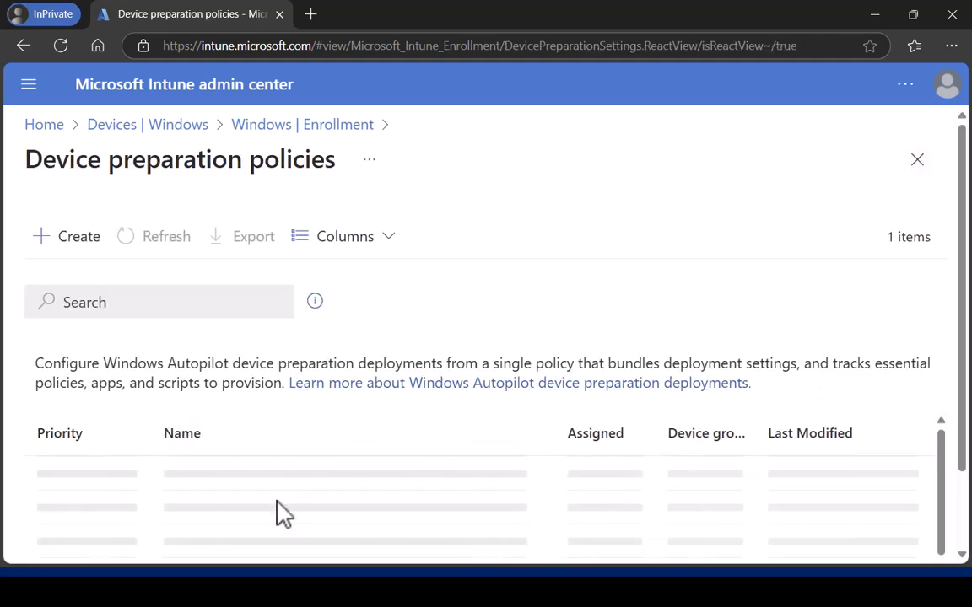
Open the DEMO - Device Preparation Policy and review its device group, assignments and settings sections, then close it
{"action": "left_click", "coordinate": [207, 473]}
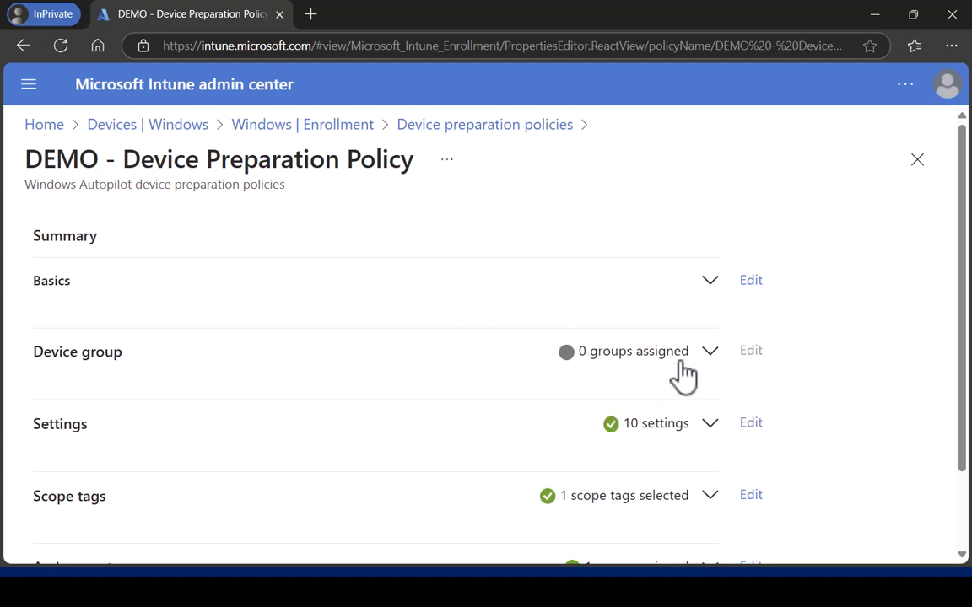
{"action": "left_click", "coordinate": [710, 352]}
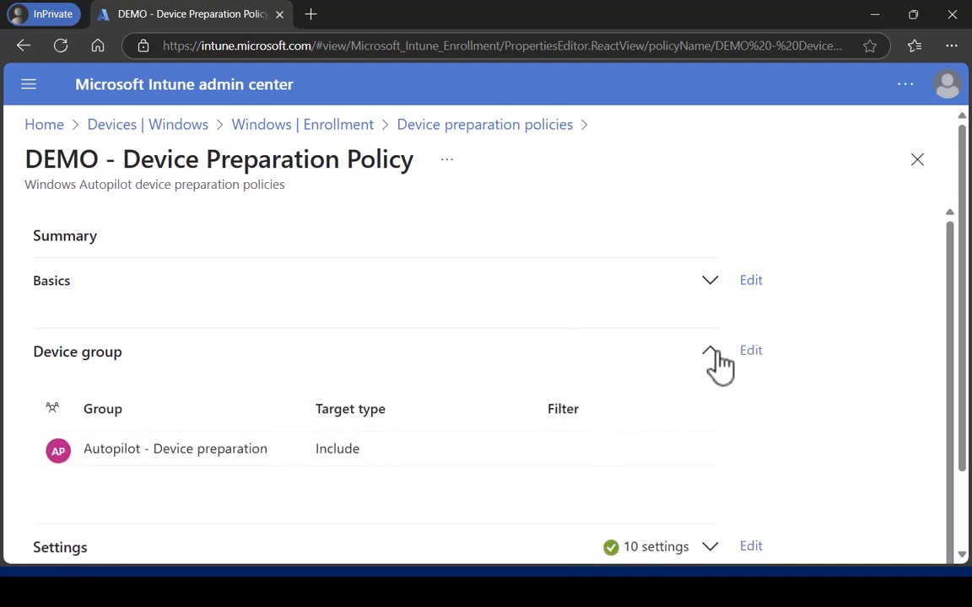
{"action": "scroll", "coordinate": [414, 439], "scroll_direction": "down", "scroll_amount": 1}
{"action": "scroll", "coordinate": [742, 472], "scroll_direction": "down", "scroll_amount": 1}
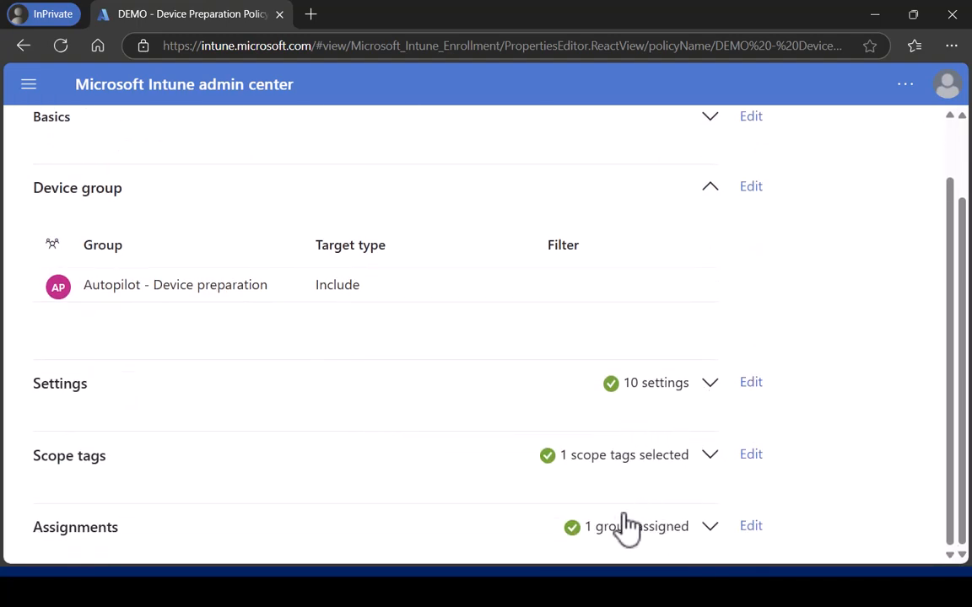
{"action": "left_click", "coordinate": [707, 531]}
{"action": "scroll", "coordinate": [349, 495], "scroll_direction": "down", "scroll_amount": 2}
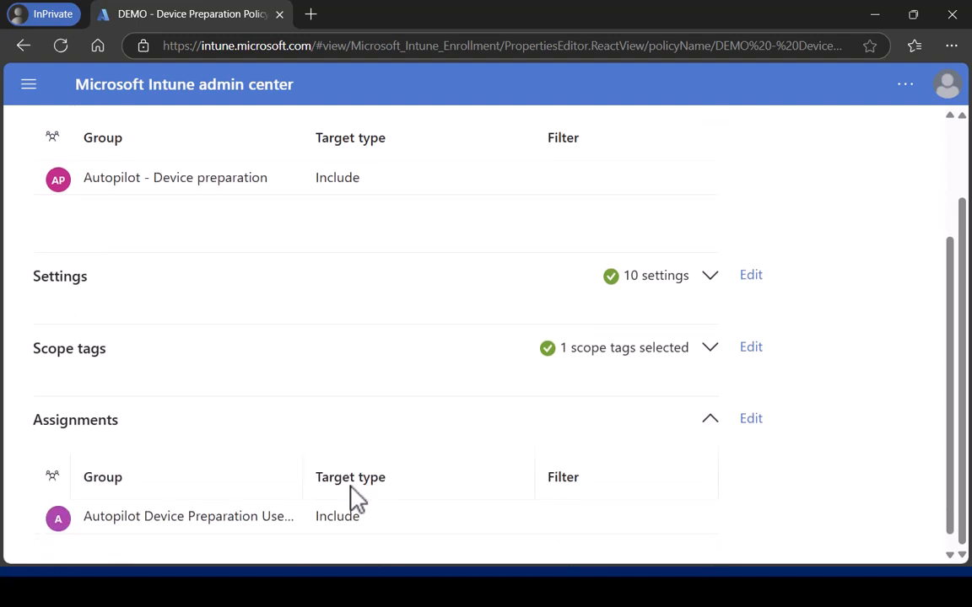
{"action": "left_click", "coordinate": [710, 263]}
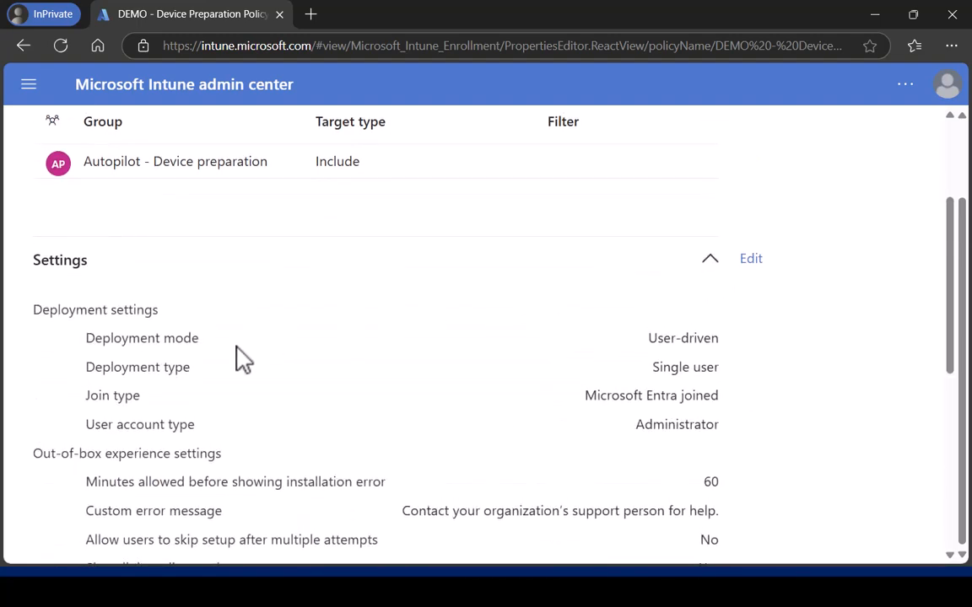
{"action": "scroll", "coordinate": [236, 357], "scroll_direction": "down", "scroll_amount": 3}
{"action": "scroll", "coordinate": [238, 355], "scroll_direction": "down", "scroll_amount": 2}
{"action": "scroll", "coordinate": [239, 354], "scroll_direction": "up", "scroll_amount": 1}
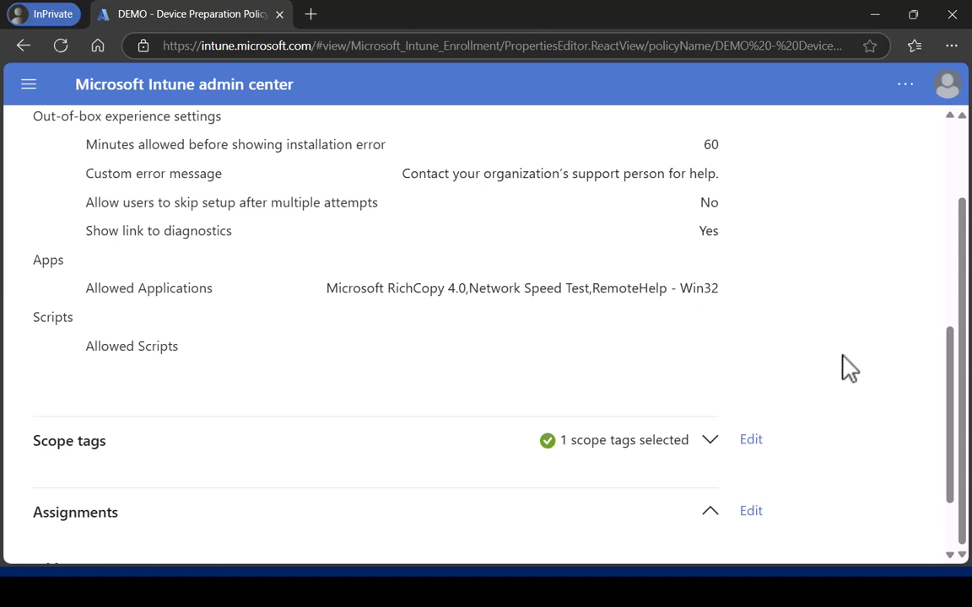
{"action": "scroll", "coordinate": [836, 326], "scroll_direction": "up", "scroll_amount": 10}
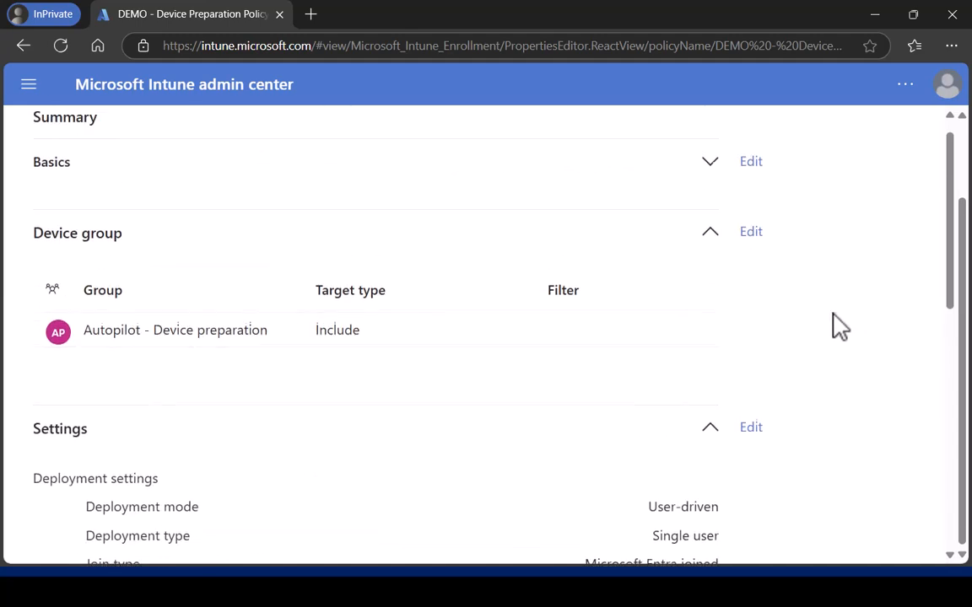
{"action": "scroll", "coordinate": [822, 321], "scroll_direction": "up", "scroll_amount": 2}
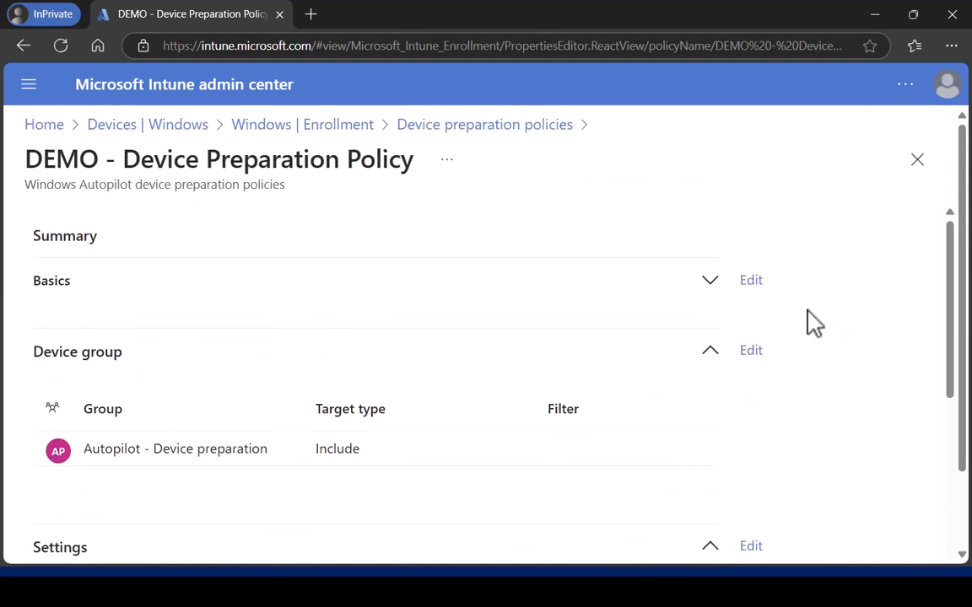
{"action": "left_click", "coordinate": [917, 162]}
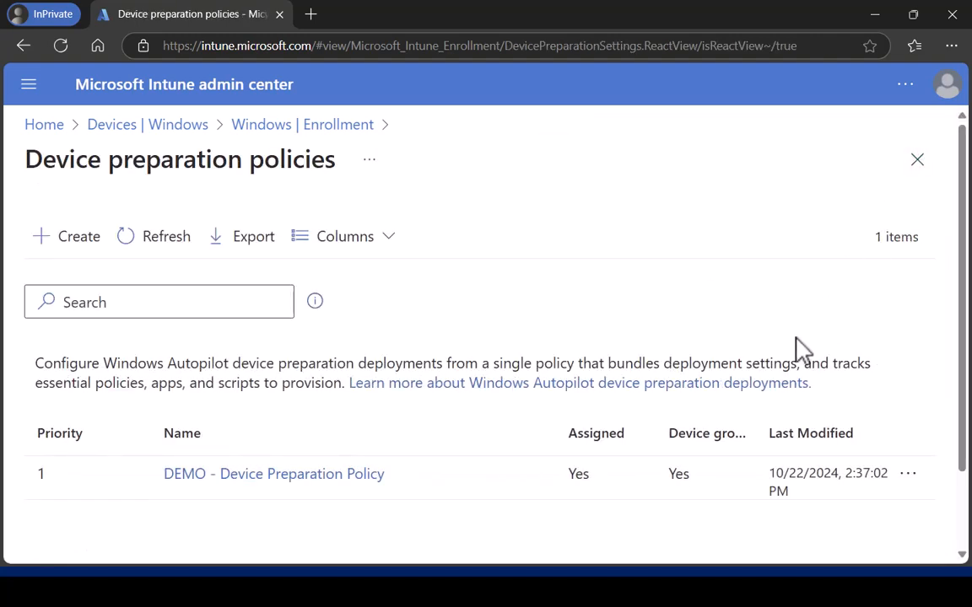
Switch to the AutopilotDevicePrep virtual machine, maximize it, and confirm United States as the region
{"action": "key", "text": "super"}
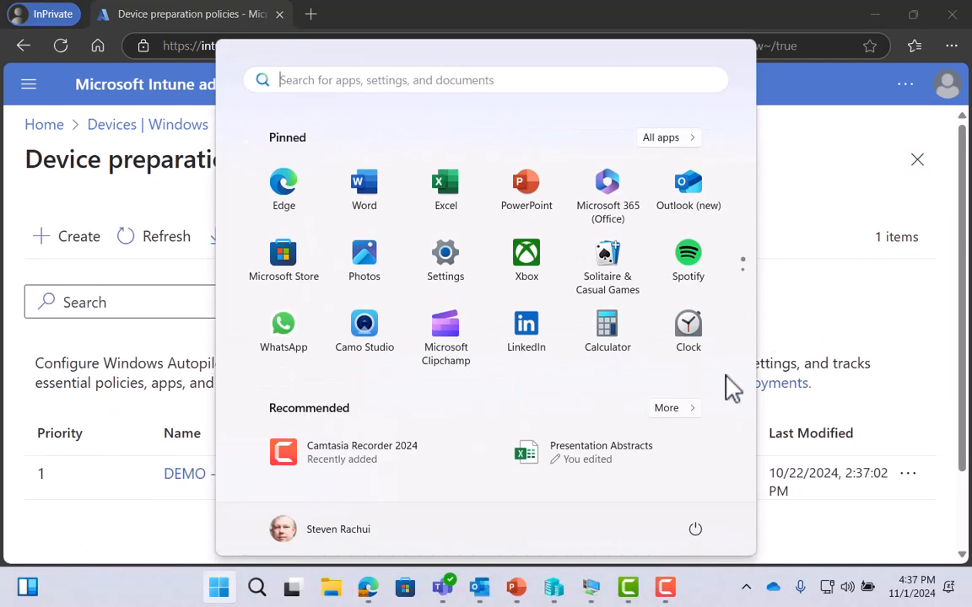
{"action": "mouse_move", "coordinate": [590, 588]}
{"action": "left_click", "coordinate": [602, 533]}
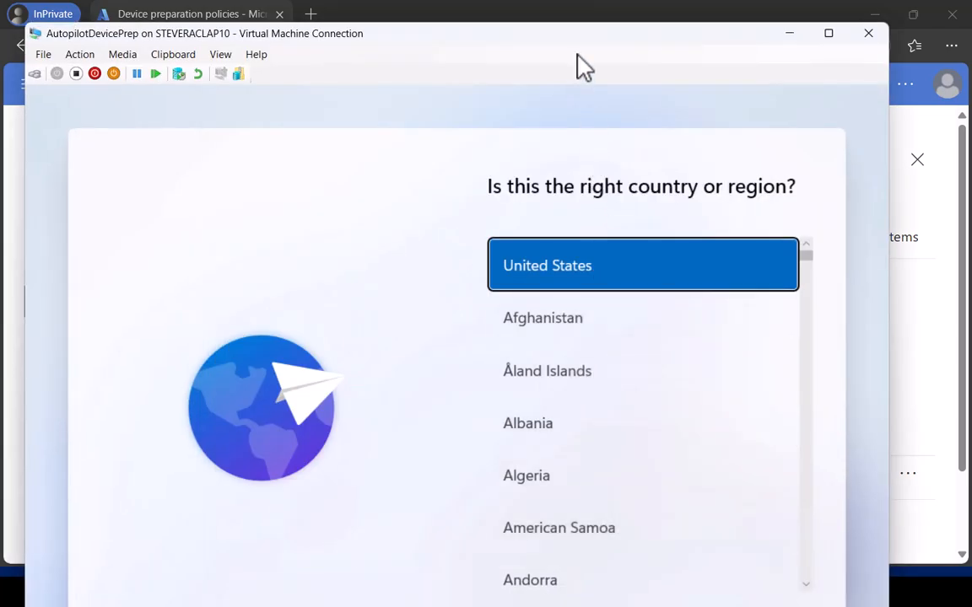
{"action": "double_click", "coordinate": [578, 39]}
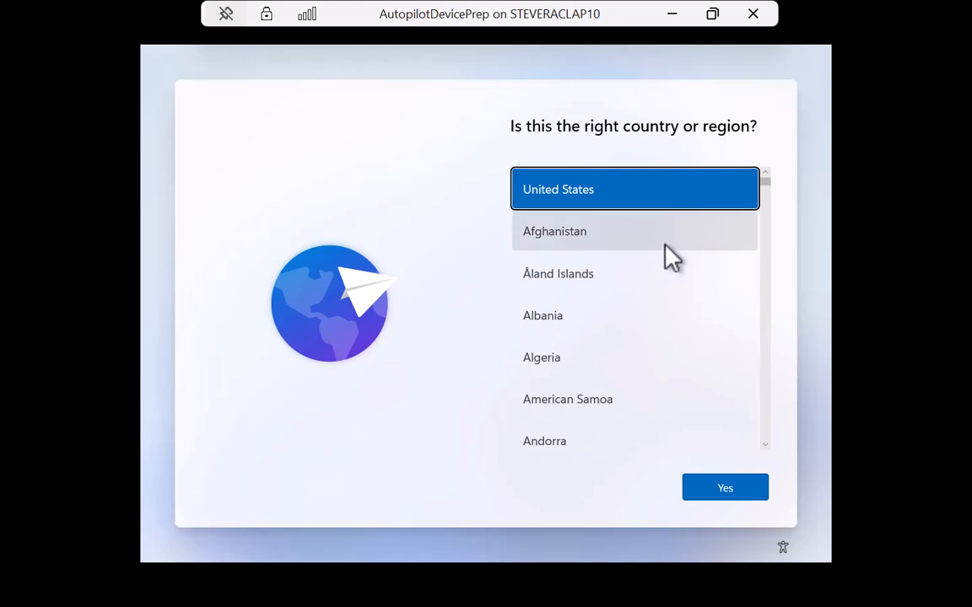
{"action": "left_click", "coordinate": [733, 488]}
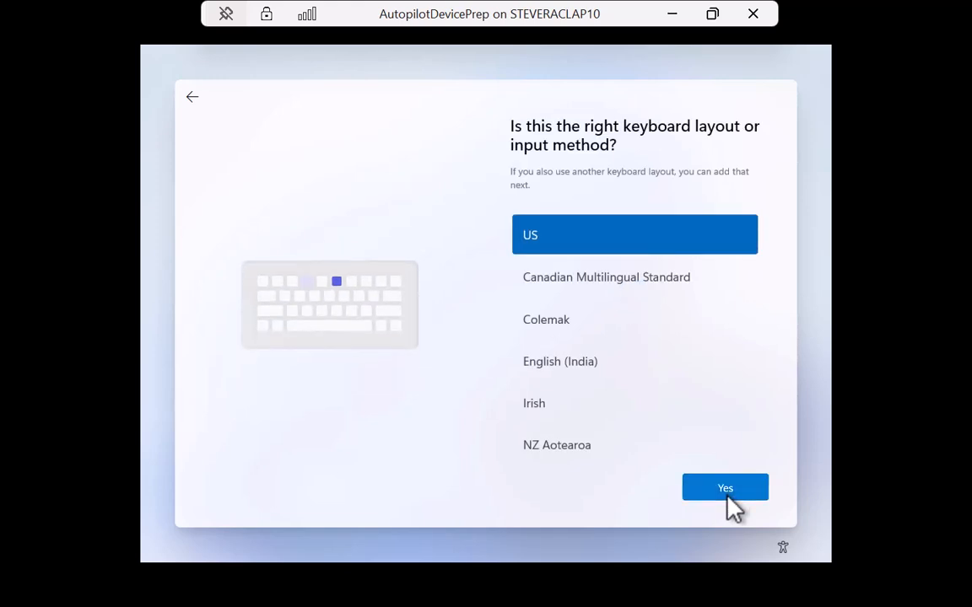
Confirm the US keyboard layout and add a second US layout under Afrikaans (South Africa)
{"action": "left_click", "coordinate": [728, 495]}
{"action": "left_click", "coordinate": [632, 492]}
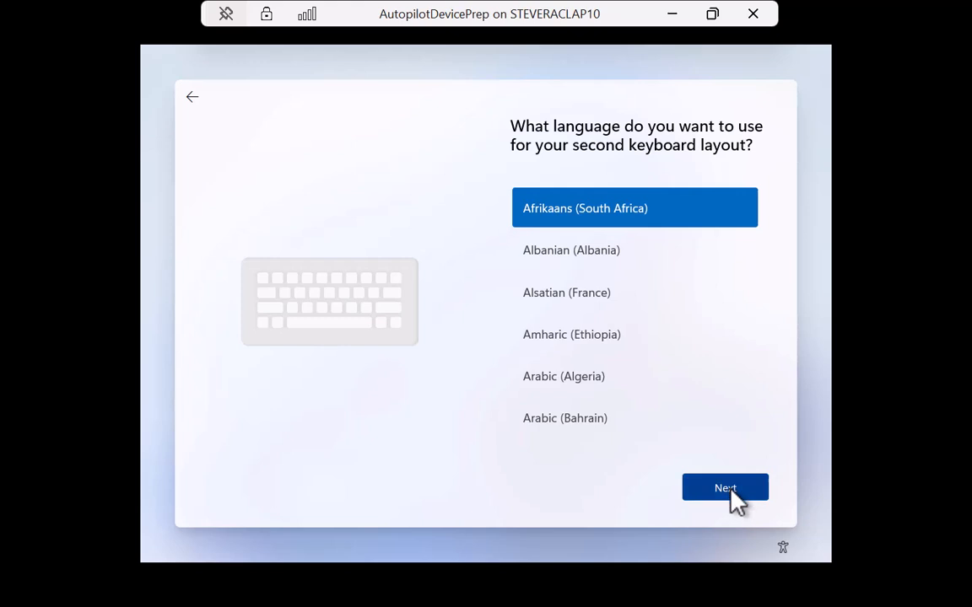
{"action": "left_click", "coordinate": [728, 496]}
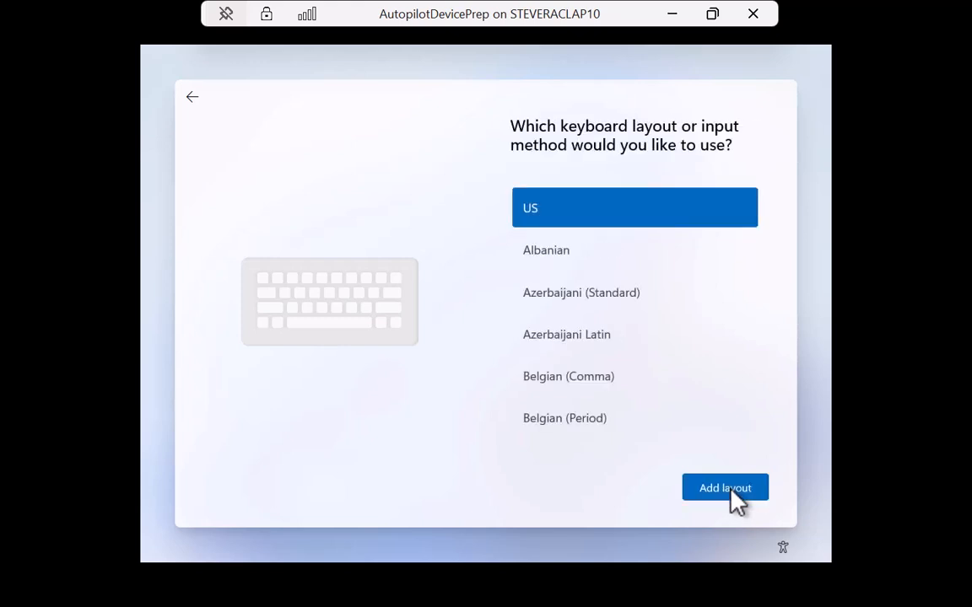
{"action": "left_click", "coordinate": [730, 493]}
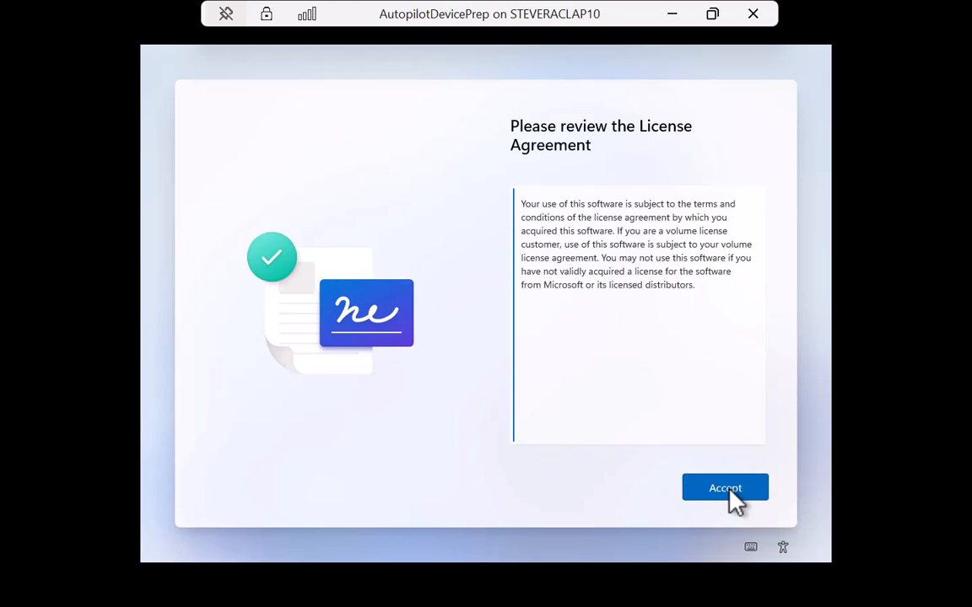
Accept the license agreement and enter the work account's e-mail address to sign in
{"action": "left_click", "coordinate": [708, 483]}
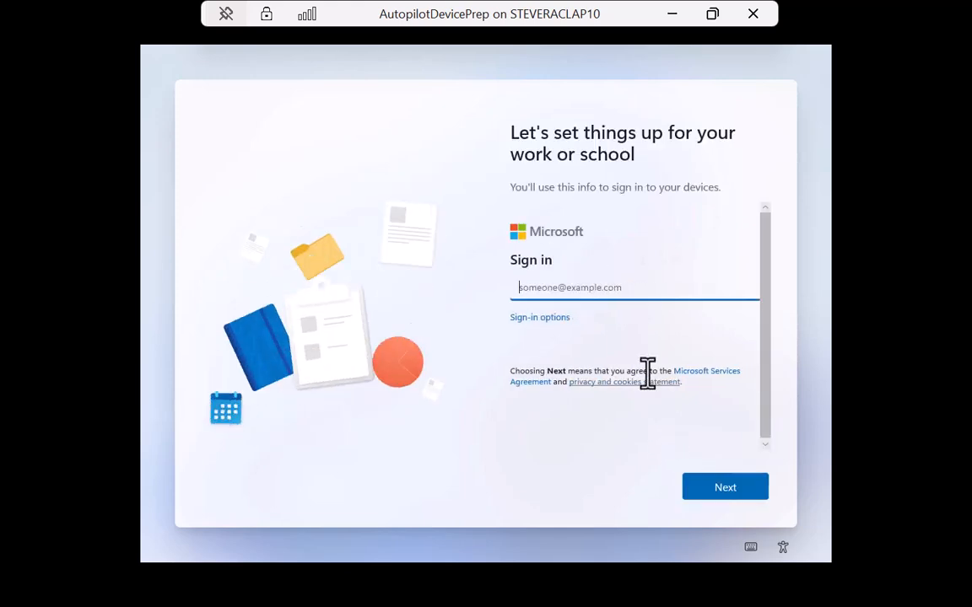
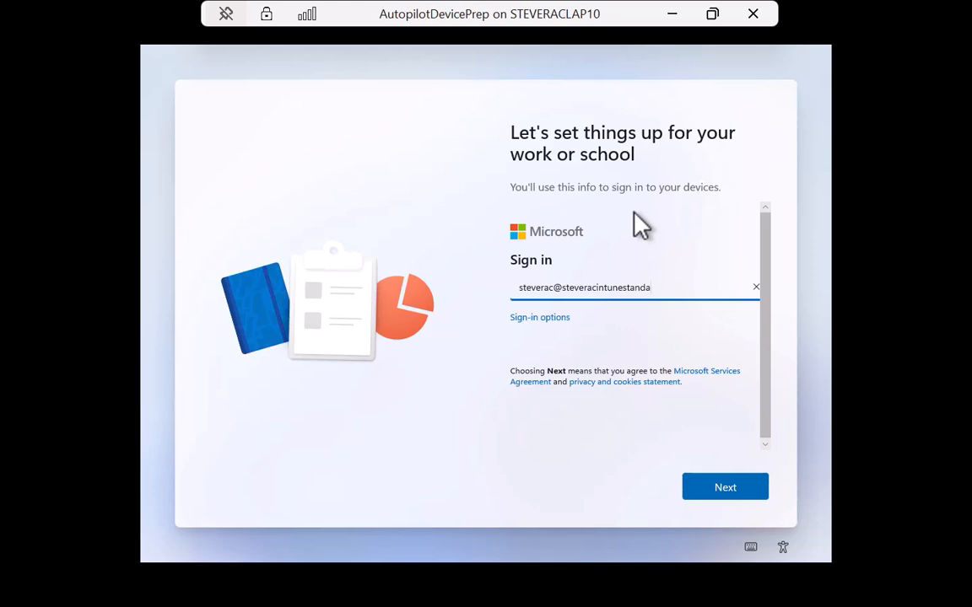
{"action": "key", "text": "Return"}
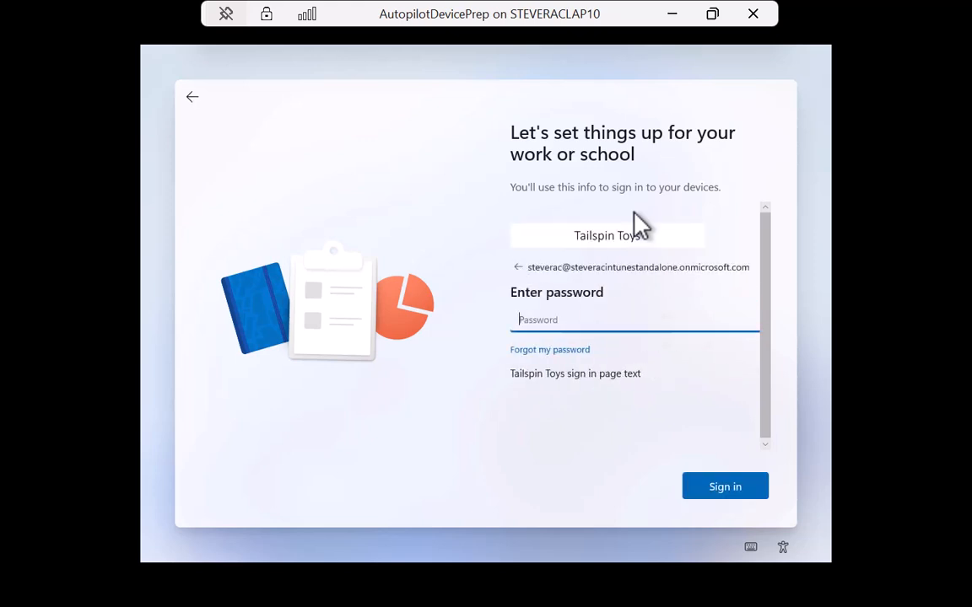
Enter the work account password and sign in
{"action": "type", "text": "***********"}
{"action": "key", "text": "Return"}
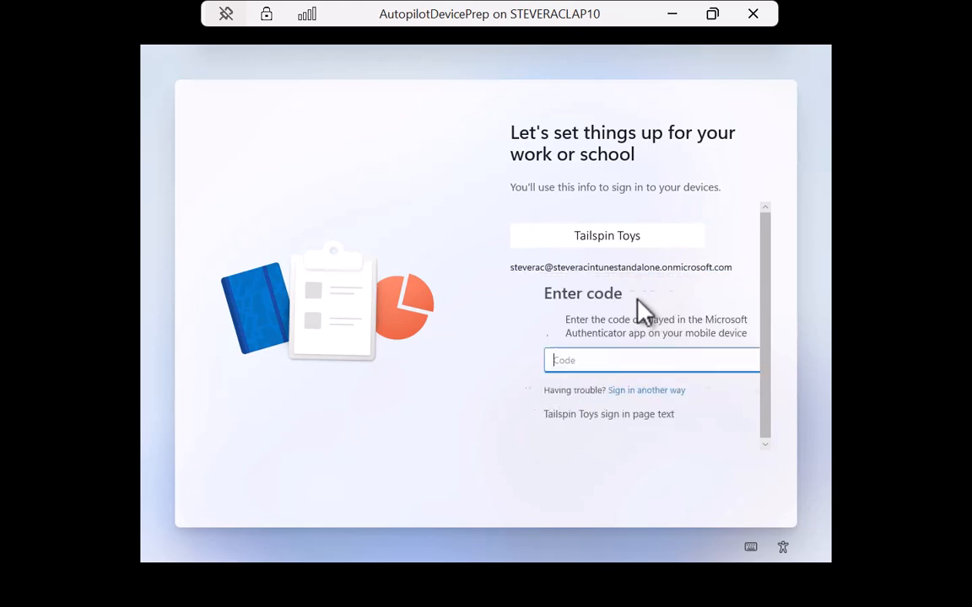
Choose to verify identity by text message and enter the verification code
{"action": "left_click", "coordinate": [618, 391]}
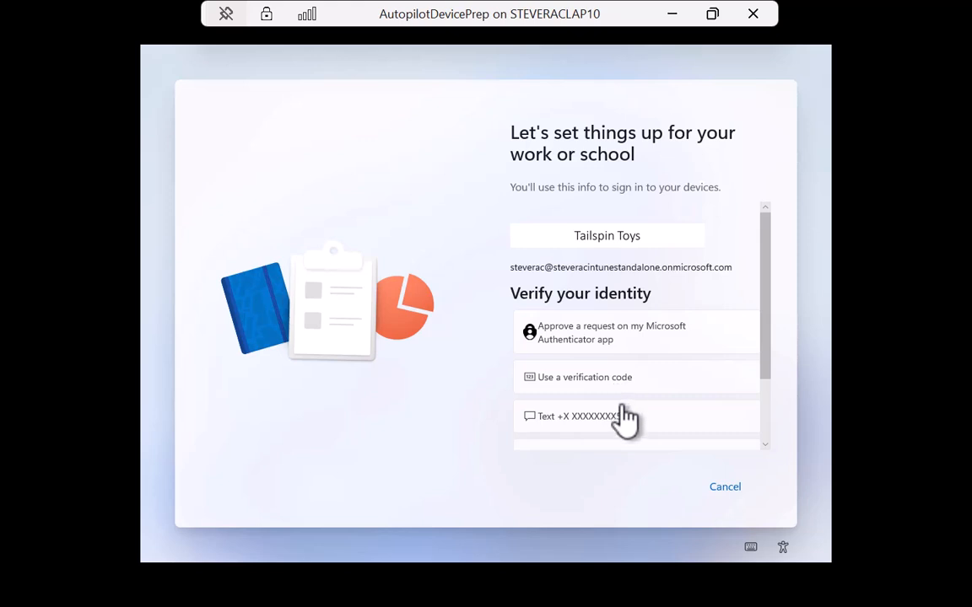
{"action": "left_click", "coordinate": [620, 426]}
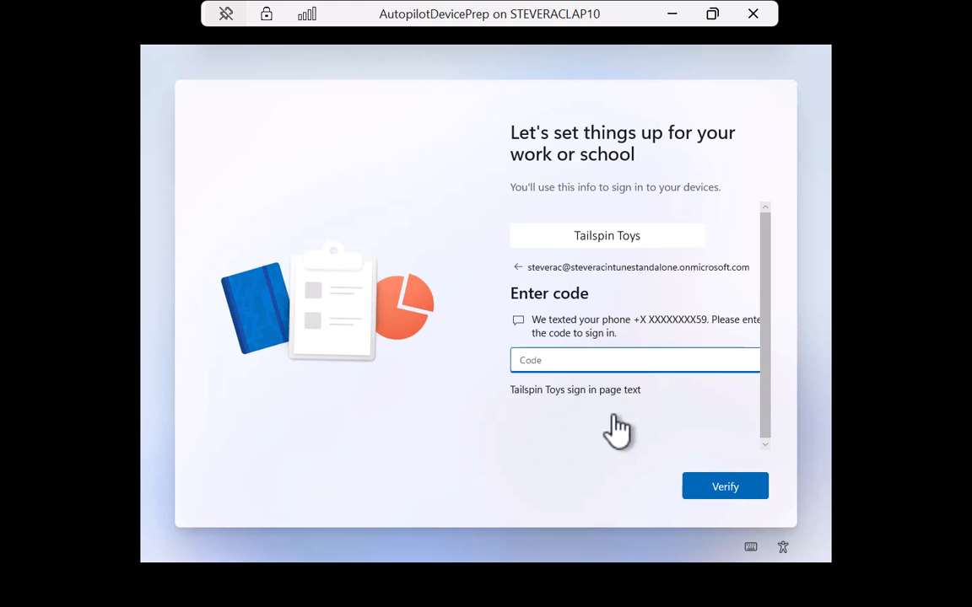
{"action": "key", "text": "Return"}
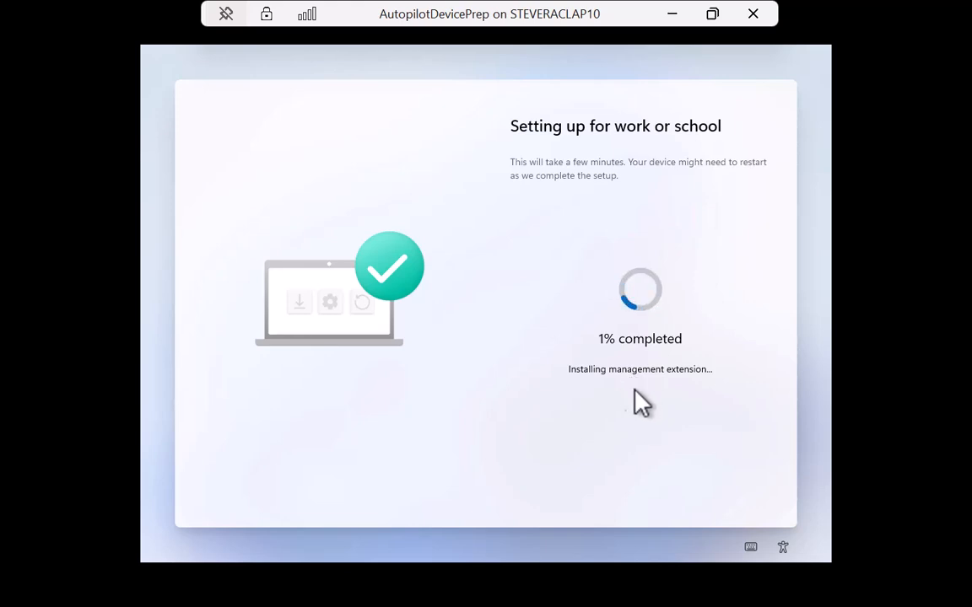
Minimize the virtual machine and browser, and advance the presentation to the Troubleshooting, Tips and Tricks slide
{"action": "left_click", "coordinate": [672, 17]}
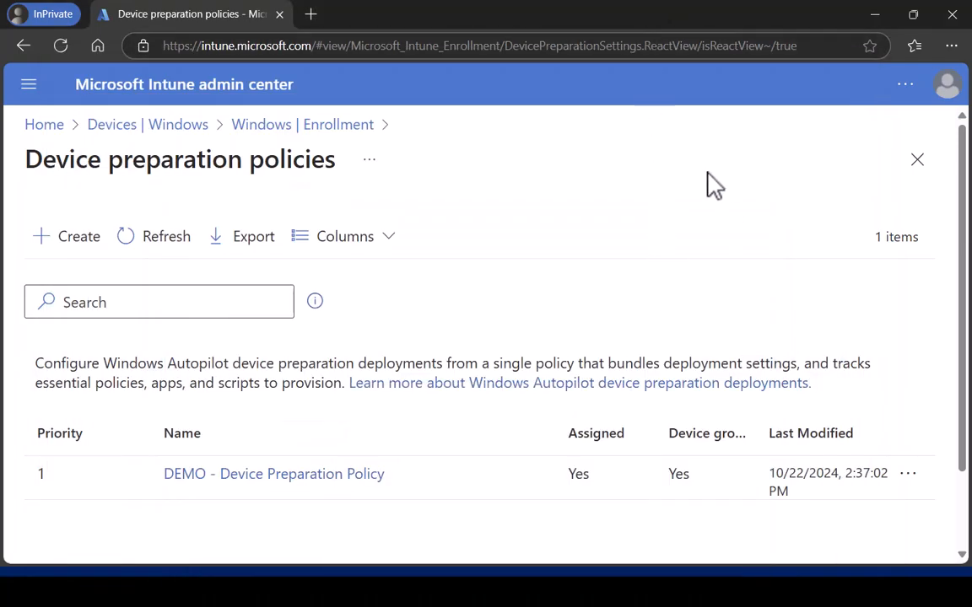
{"action": "left_click", "coordinate": [875, 15]}
{"action": "left_click", "coordinate": [649, 262]}
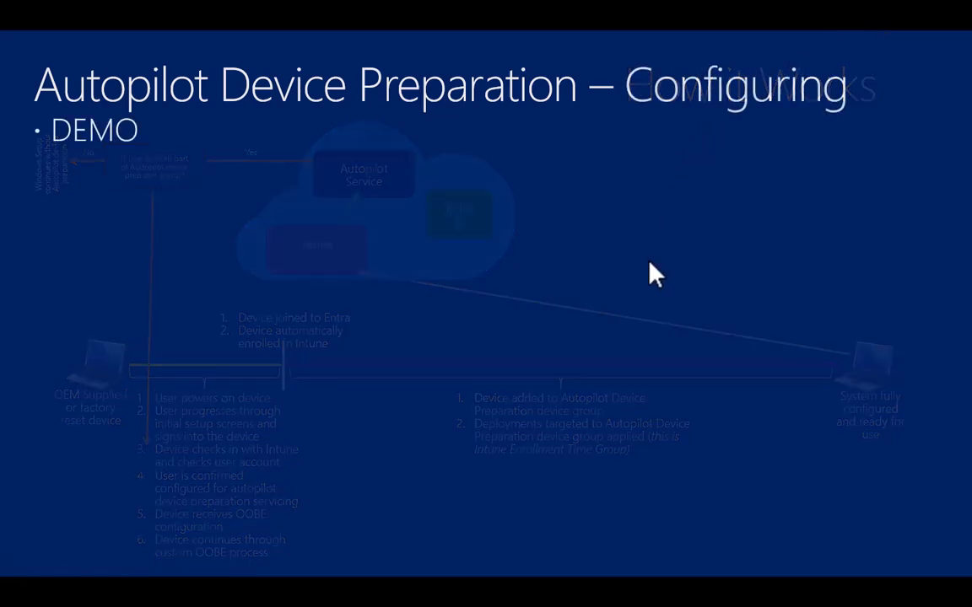
{"action": "left_click", "coordinate": [647, 261]}
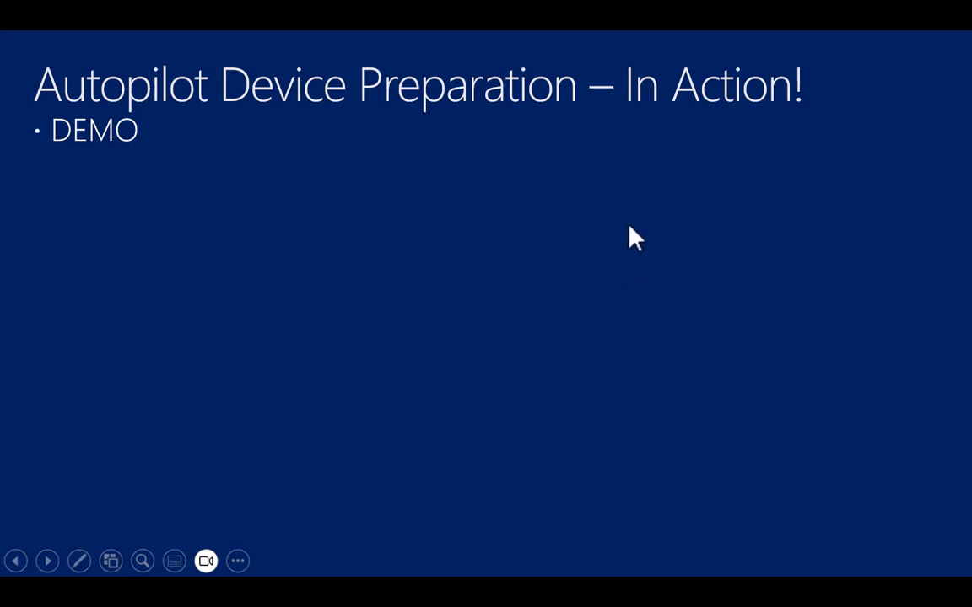
{"action": "left_click", "coordinate": [325, 268]}
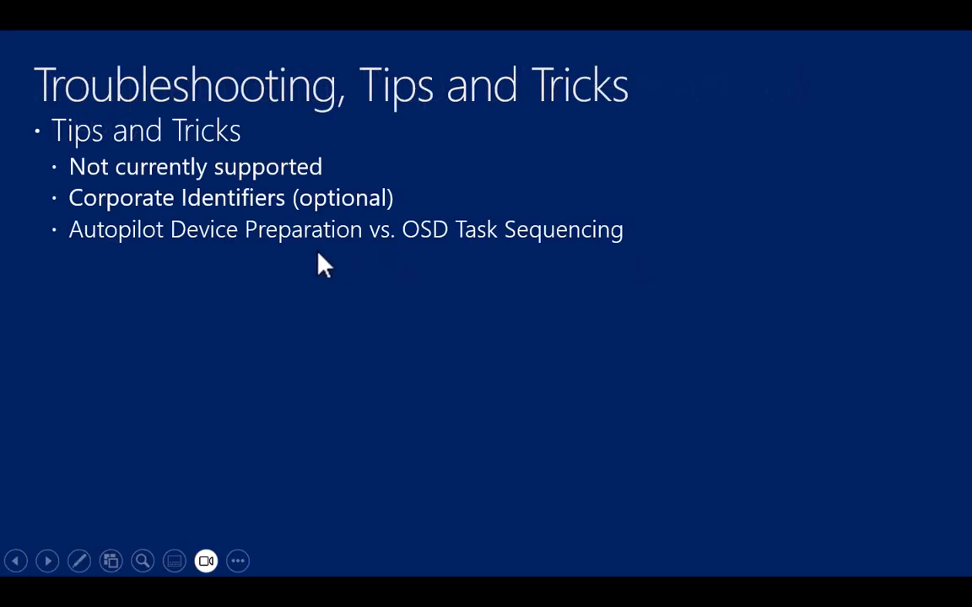
Switch to the browser and open the Windows Autopilot device preparation deployments report from the device monitoring reports
{"action": "key", "text": "super"}
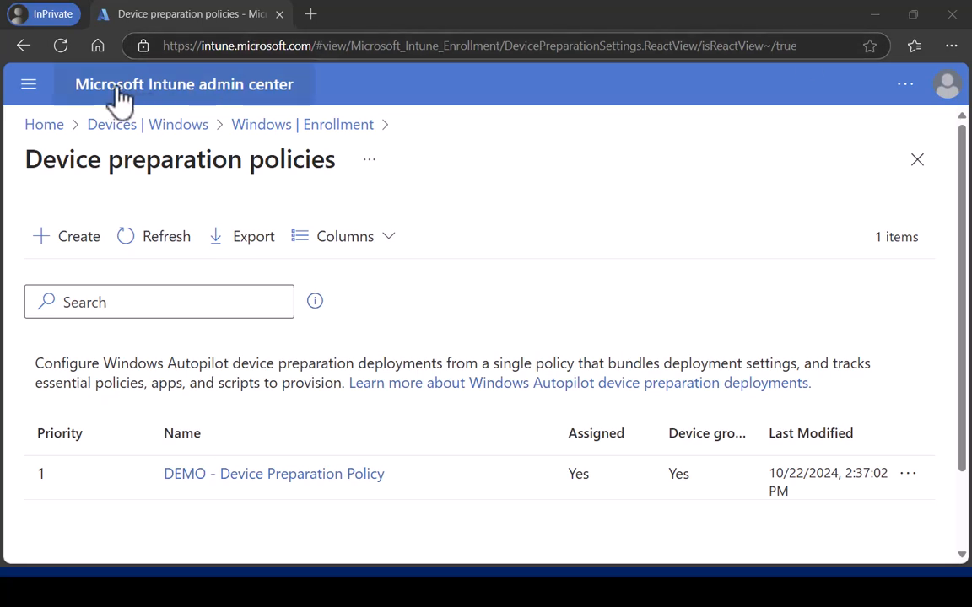
{"action": "left_click", "coordinate": [28, 86]}
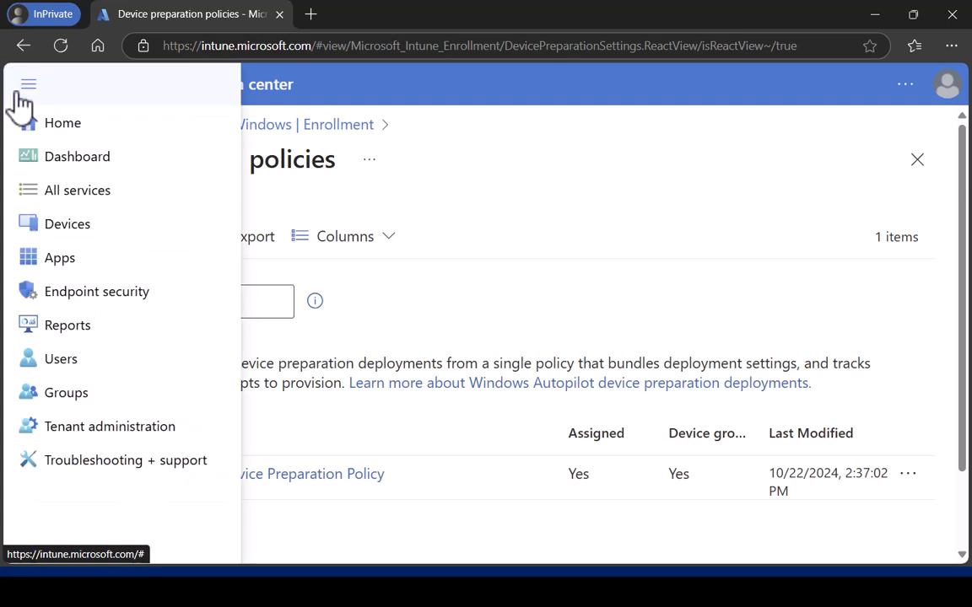
{"action": "left_click", "coordinate": [47, 226]}
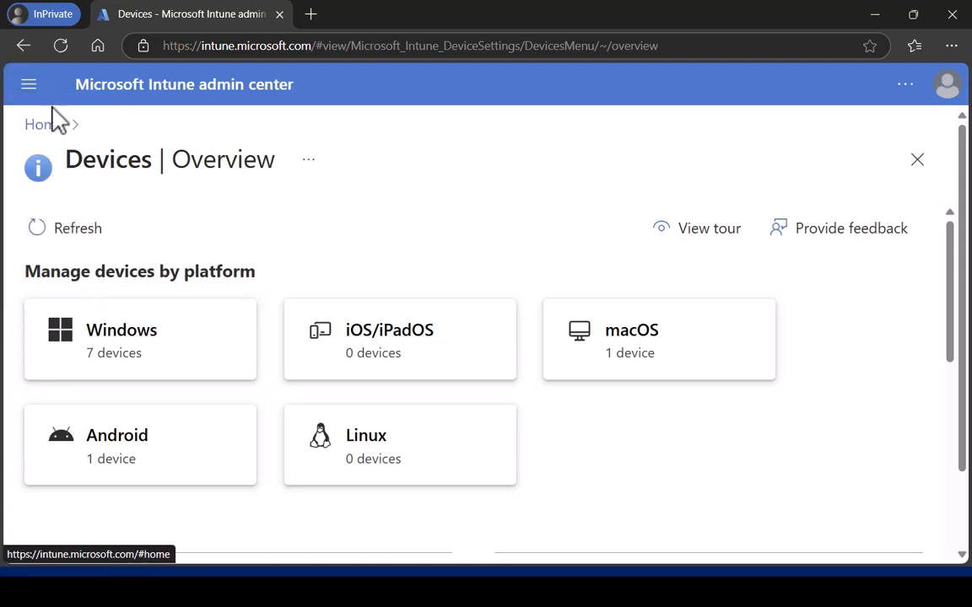
{"action": "left_click", "coordinate": [30, 86]}
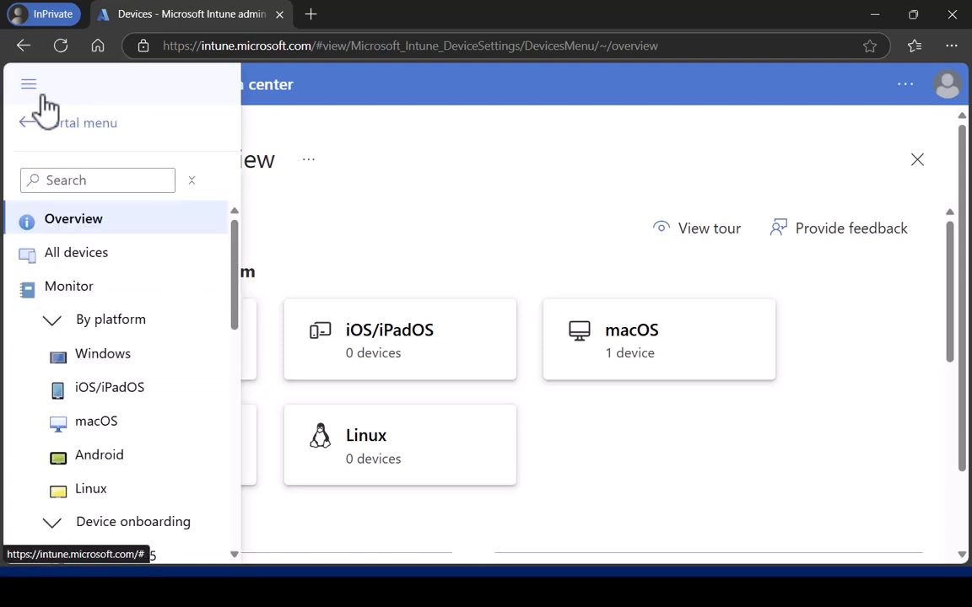
{"action": "left_click", "coordinate": [81, 290]}
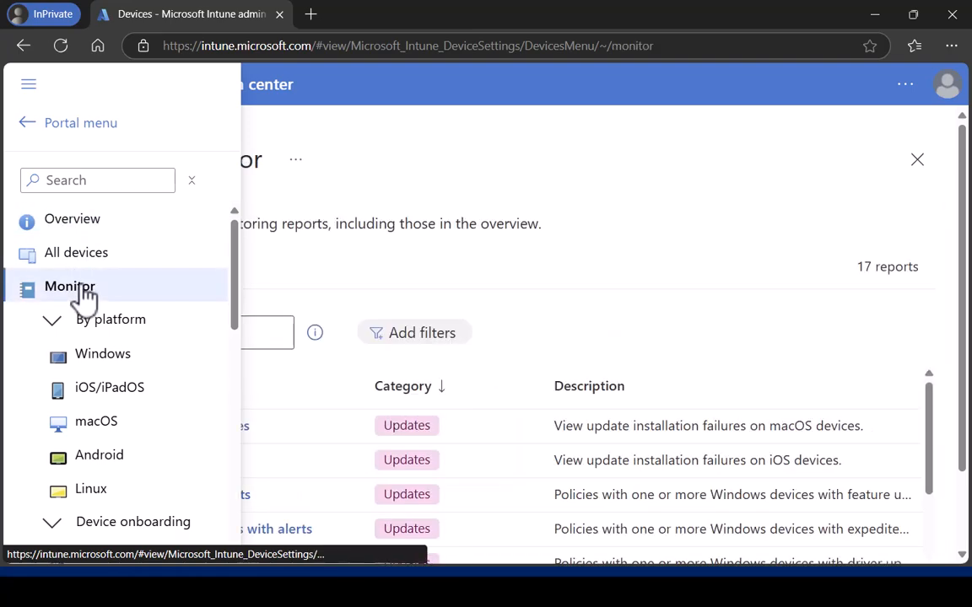
{"action": "left_click", "coordinate": [372, 273]}
{"action": "scroll", "coordinate": [373, 269], "scroll_direction": "down", "scroll_amount": 2}
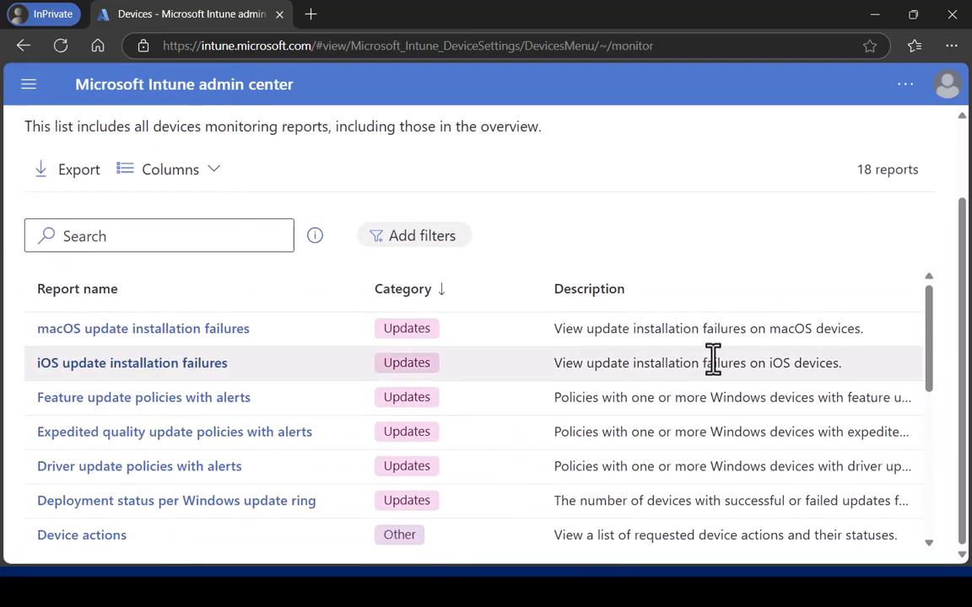
{"action": "scroll", "coordinate": [675, 361], "scroll_direction": "down", "scroll_amount": 3}
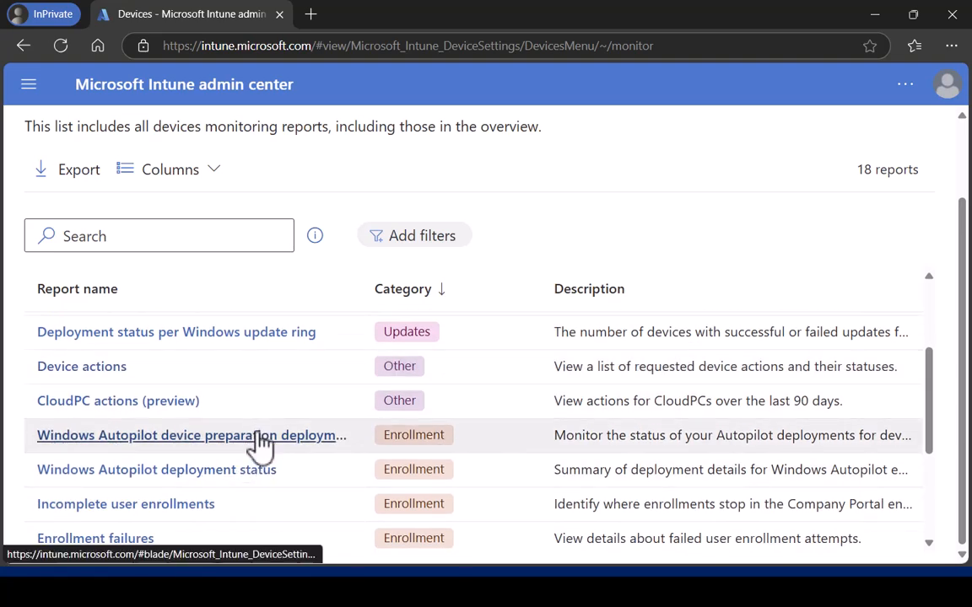
{"action": "left_click", "coordinate": [261, 450]}
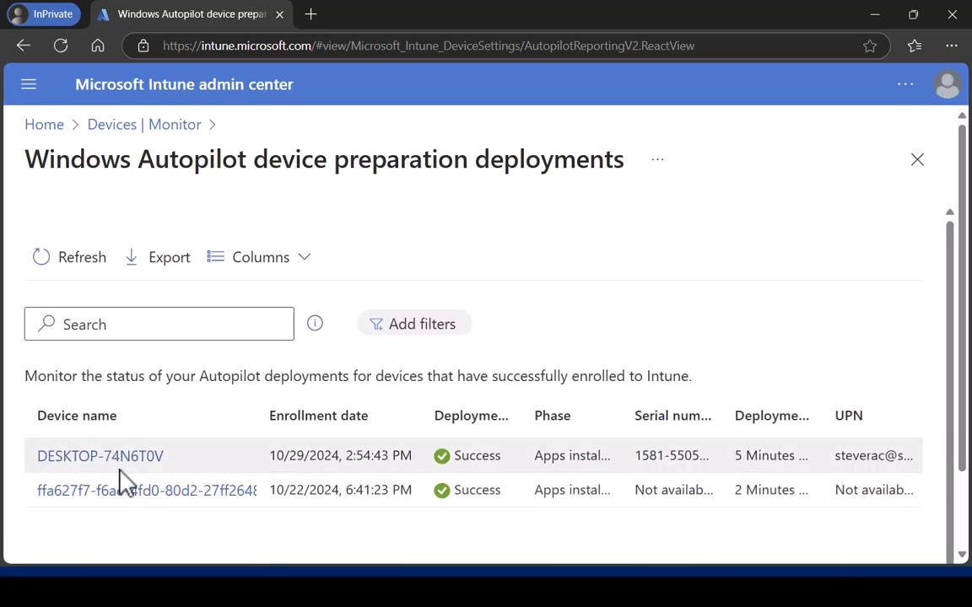
Open and close the deployment details of the DESKTOP-74N6T0V device
{"action": "left_click_drag", "start_coordinate": [119, 461], "coordinate": [123, 472]}
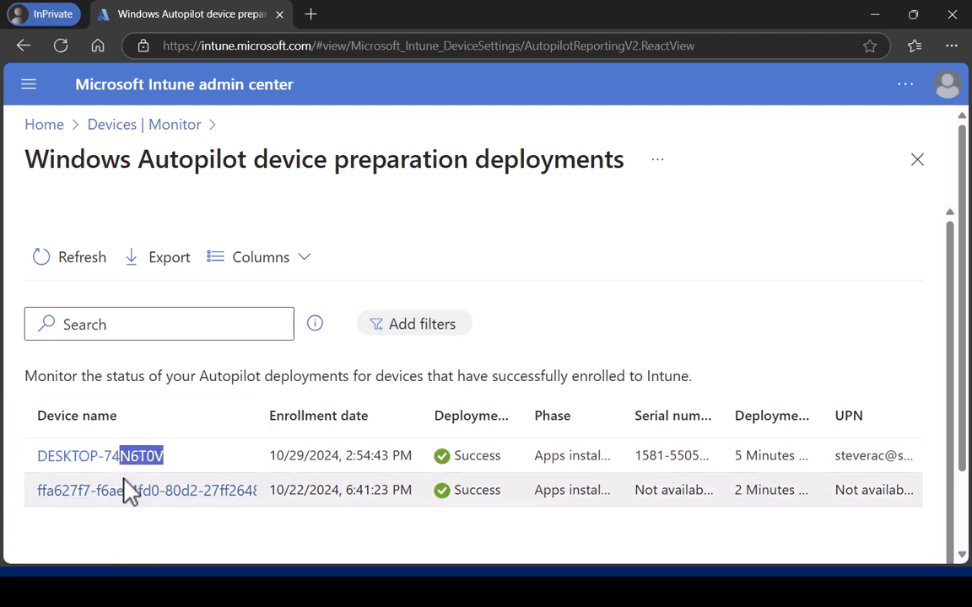
{"action": "left_click", "coordinate": [95, 460]}
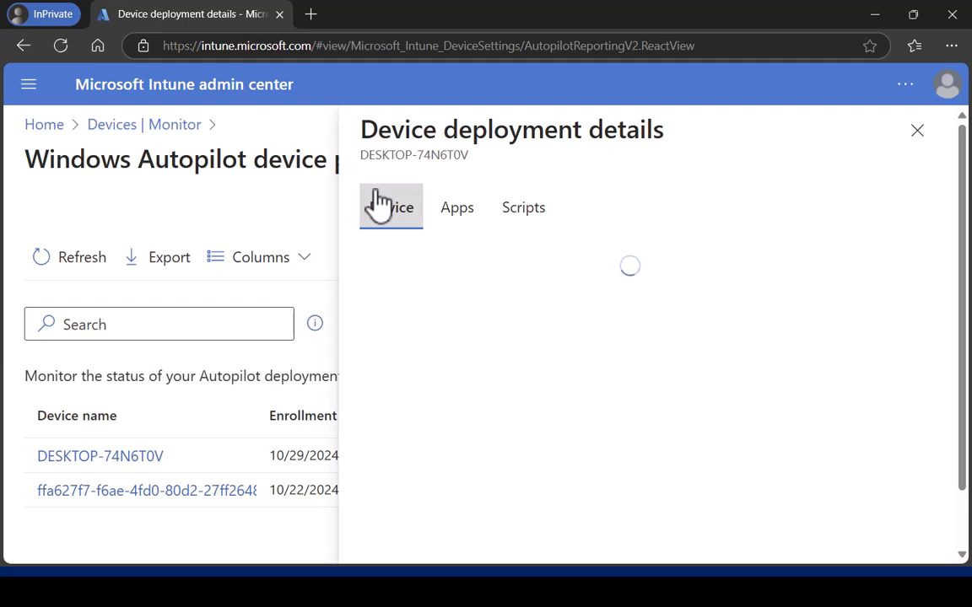
{"action": "left_click", "coordinate": [917, 132]}
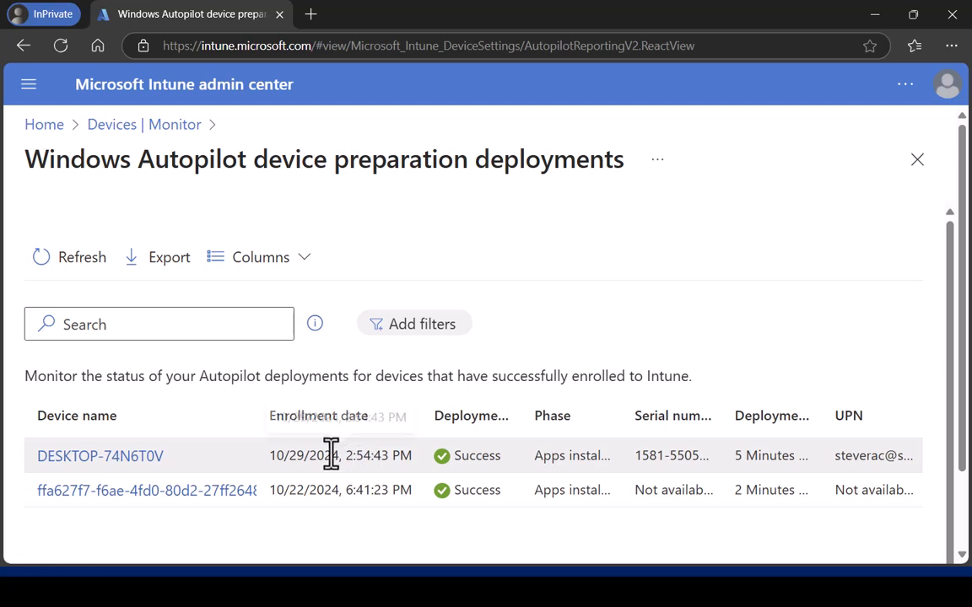
{"action": "left_click", "coordinate": [135, 460]}
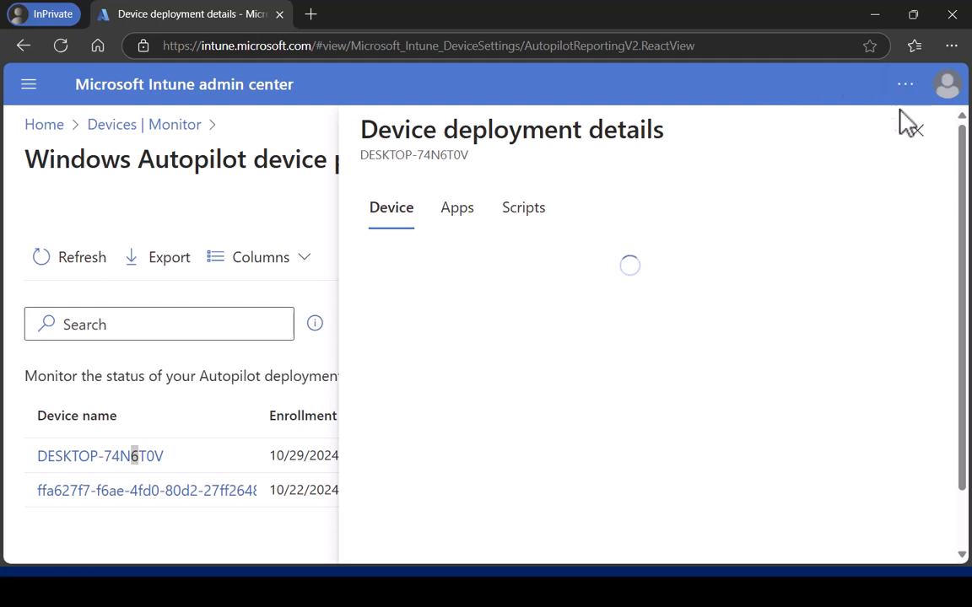
{"action": "left_click", "coordinate": [916, 131]}
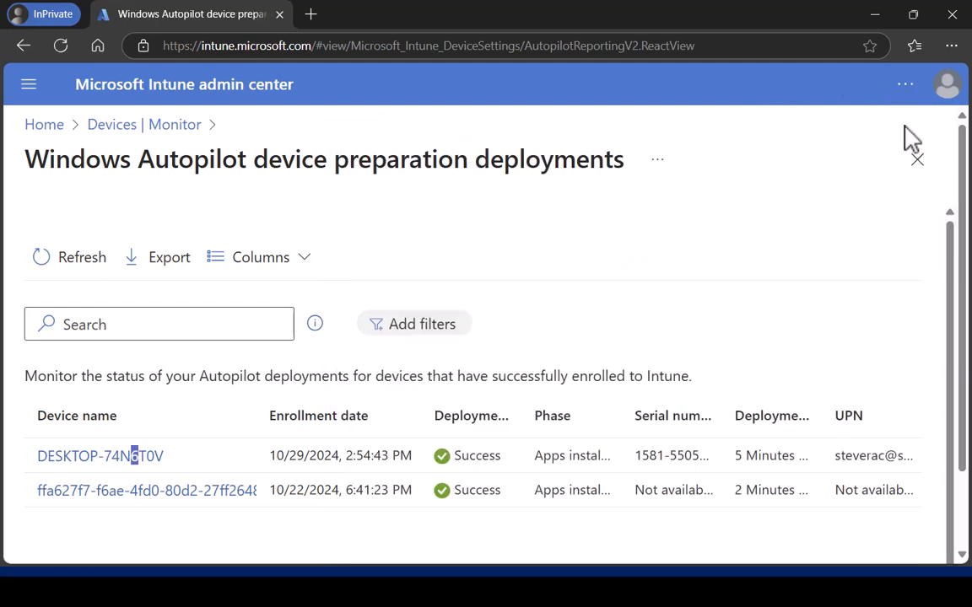
Open a new browser tab and go to intune.microsoft.com
{"action": "left_click", "coordinate": [310, 13]}
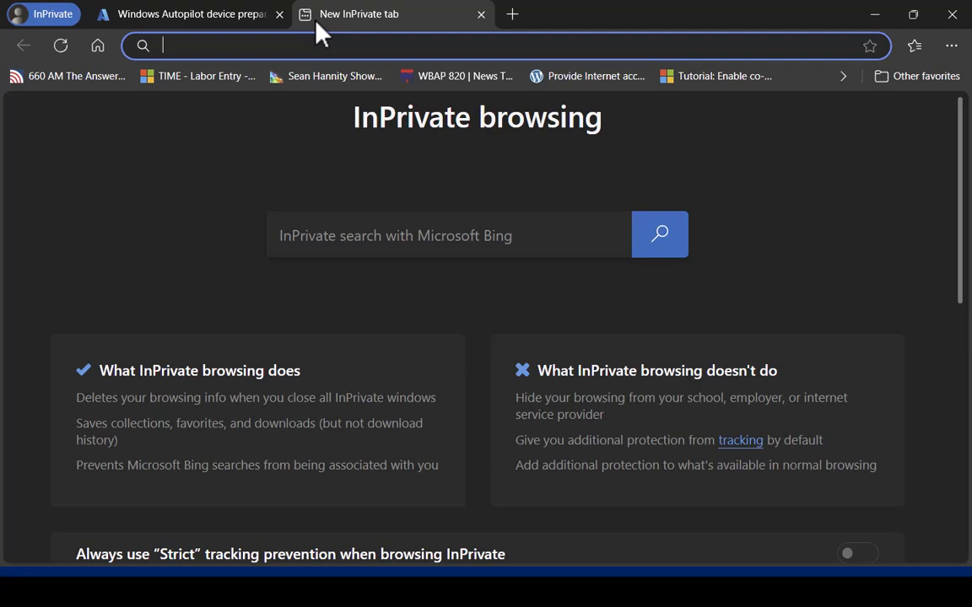
{"action": "type", "text": "intune.microsoft."}
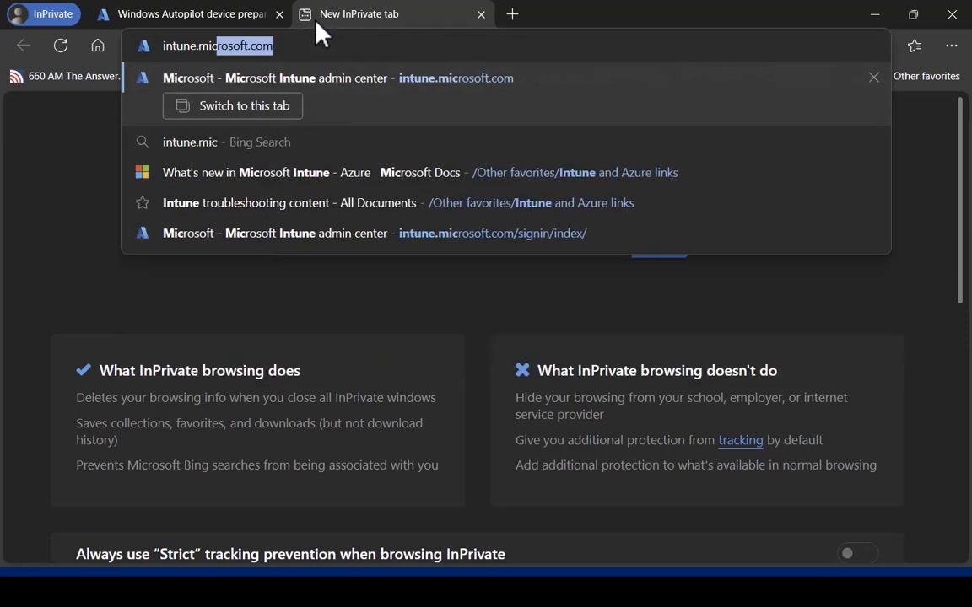
{"action": "type", "text": "com"}
{"action": "key", "text": "Return"}
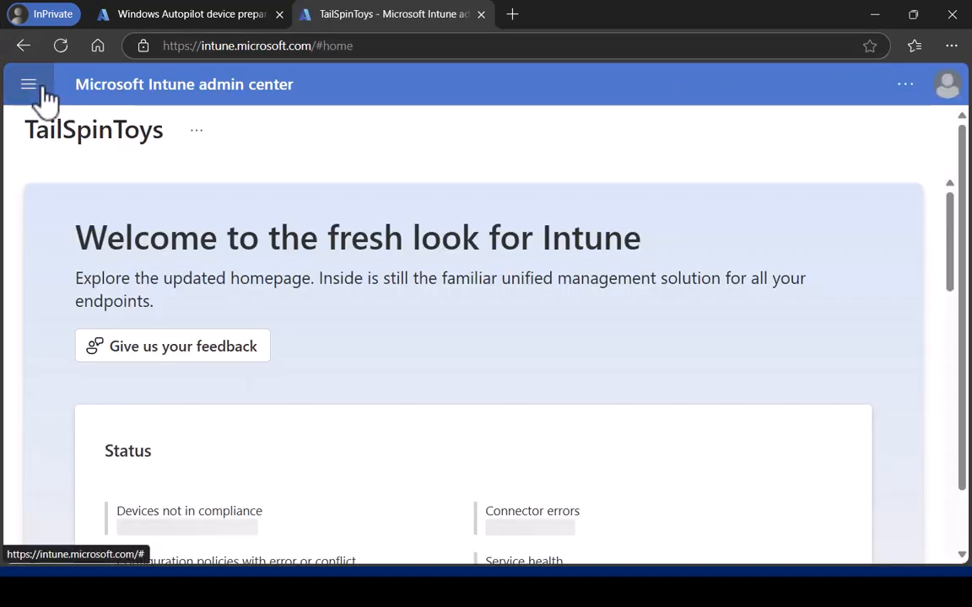
Open the Windows Autopilot device preparation deployments report in the new tab and view DESKTOP-74N6T0V's deployment details
{"action": "left_click", "coordinate": [34, 86]}
{"action": "left_click", "coordinate": [67, 224]}
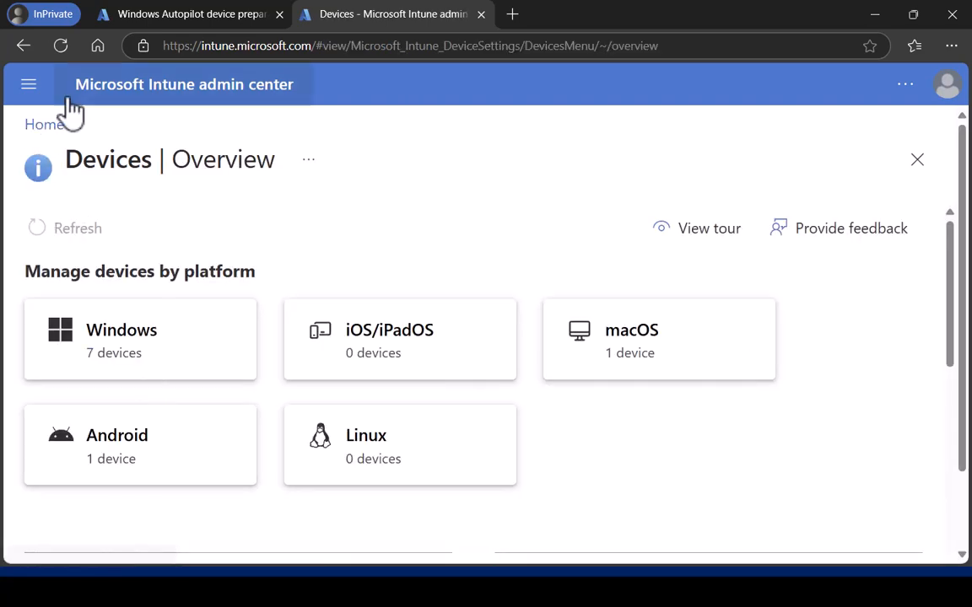
{"action": "left_click", "coordinate": [30, 88]}
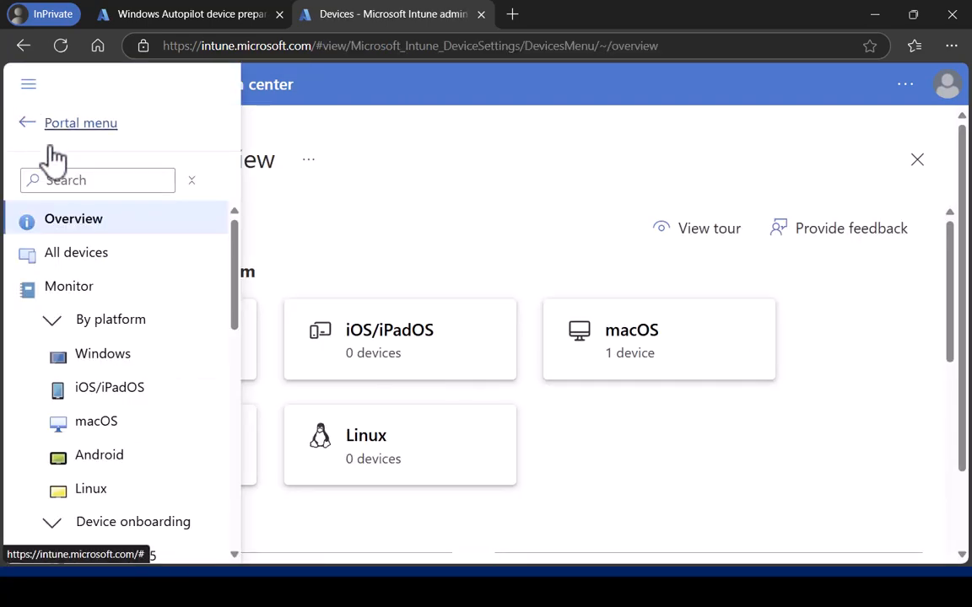
{"action": "left_click", "coordinate": [94, 285]}
{"action": "scroll", "coordinate": [401, 288], "scroll_direction": "down", "scroll_amount": 2}
{"action": "scroll", "coordinate": [388, 291], "scroll_direction": "down", "scroll_amount": 4}
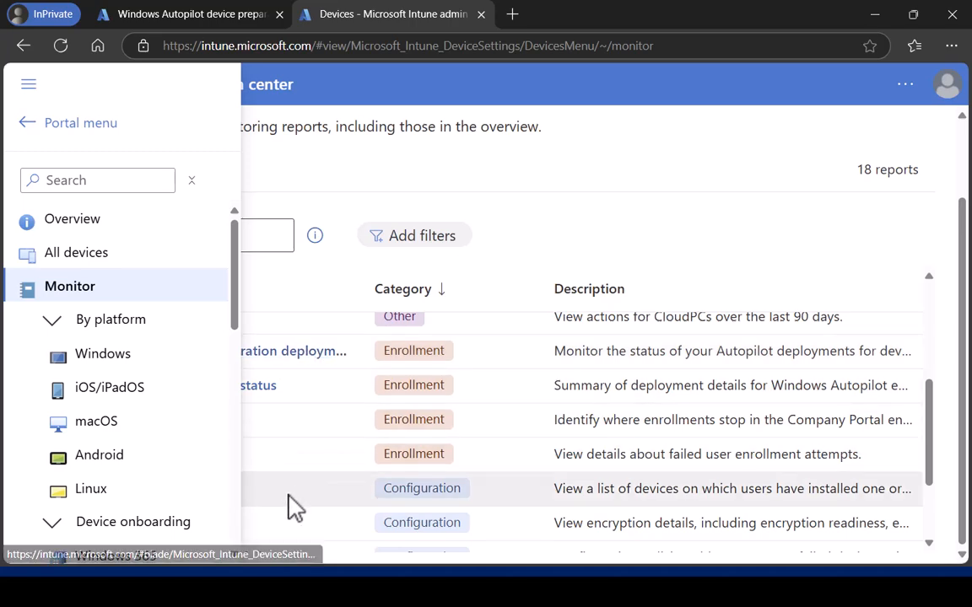
{"action": "left_click", "coordinate": [518, 190]}
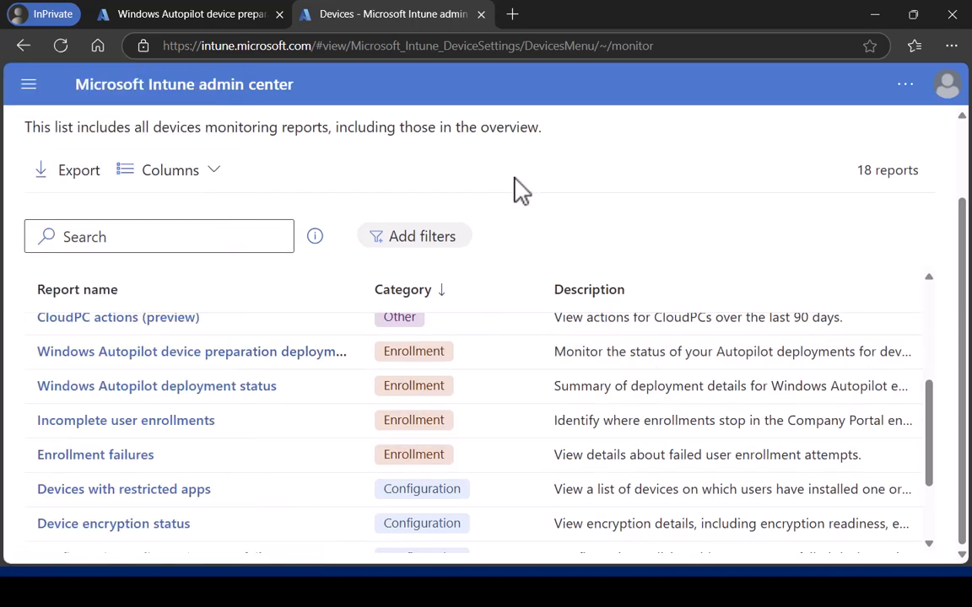
{"action": "left_click", "coordinate": [258, 363]}
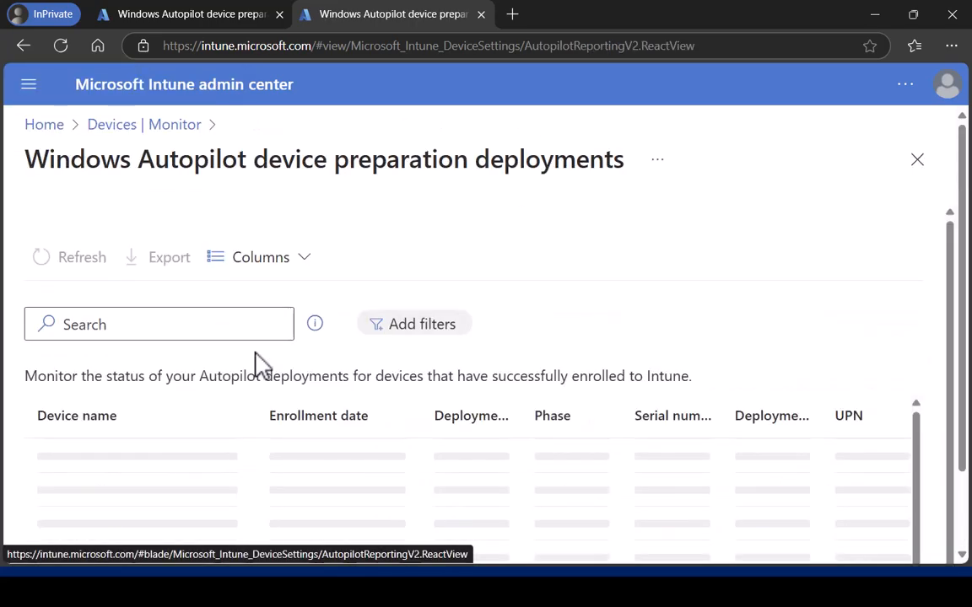
{"action": "left_click", "coordinate": [137, 457]}
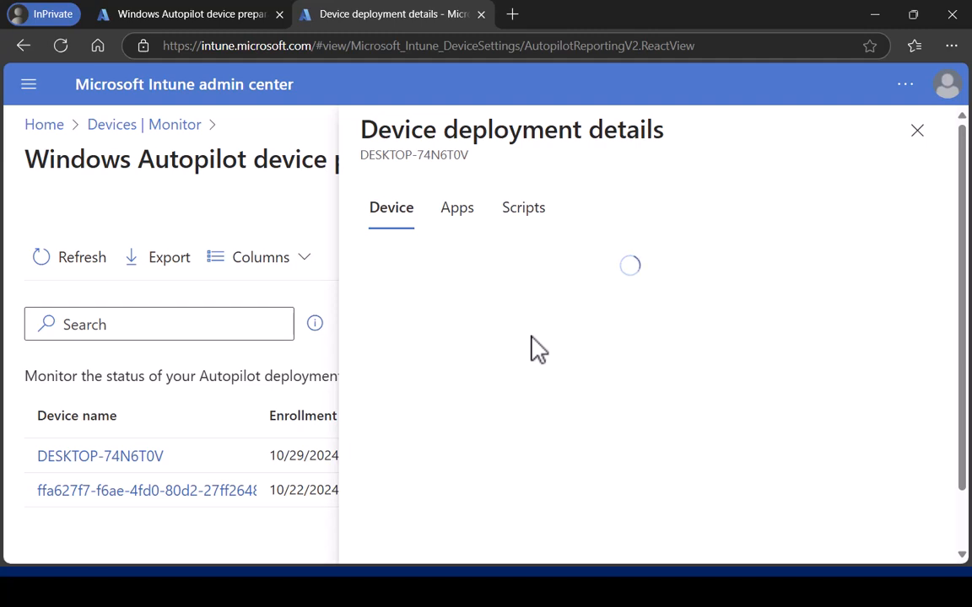
Minimize the browser to return to the presentation slide
{"action": "key", "text": "super"}
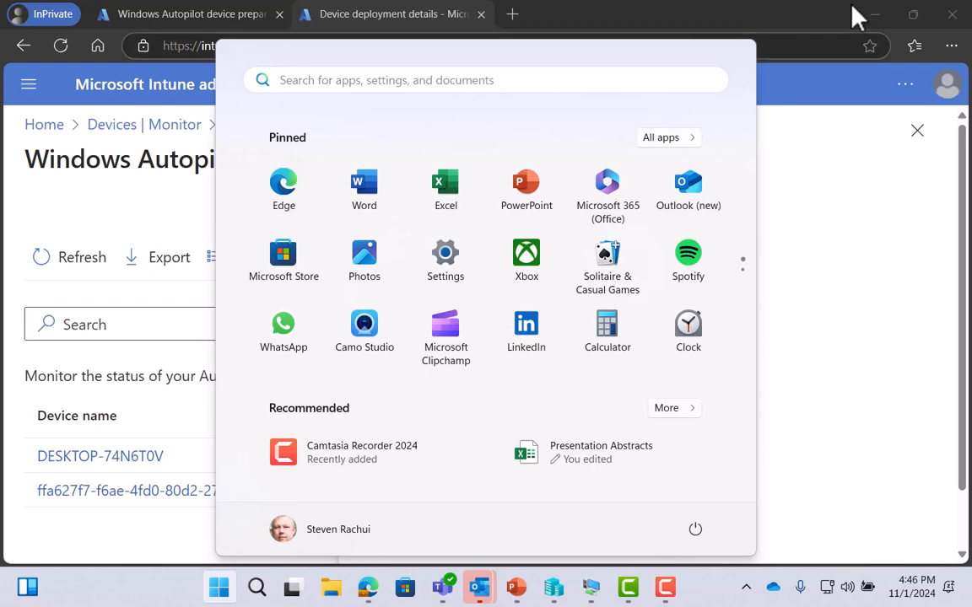
{"action": "left_click", "coordinate": [877, 19]}
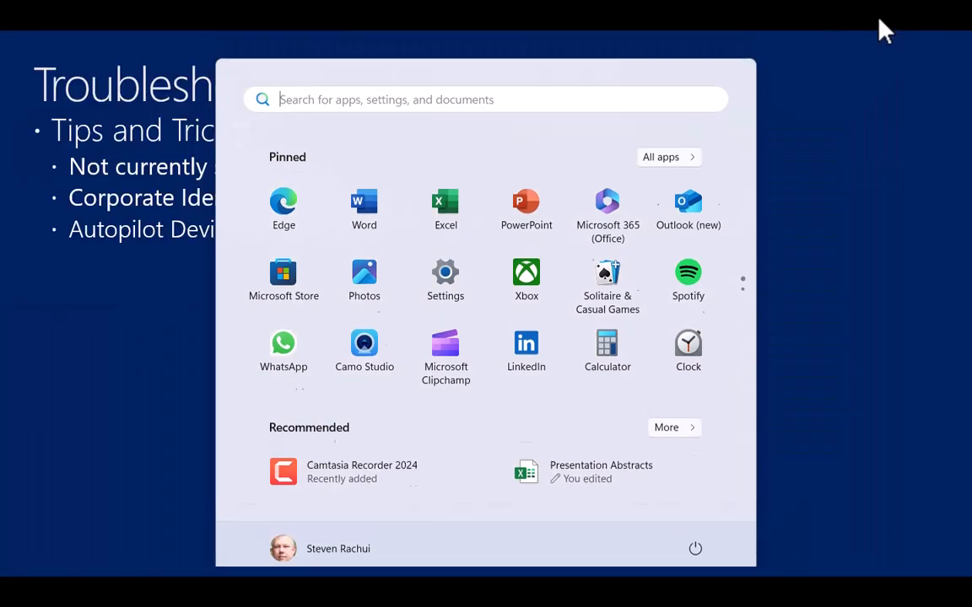
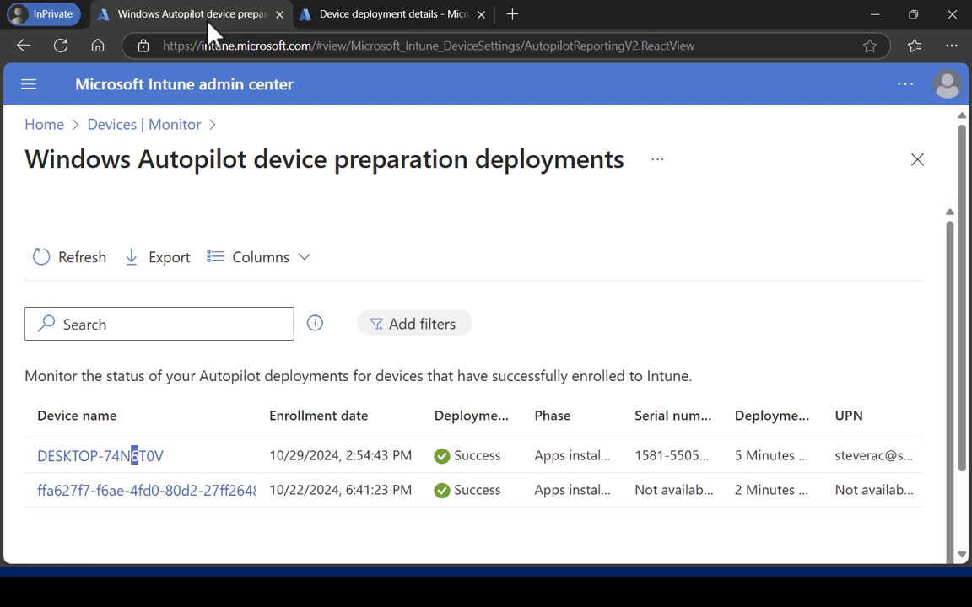
Navigate from the deployments report to the Windows devices list under Devices
{"action": "left_click", "coordinate": [28, 90]}
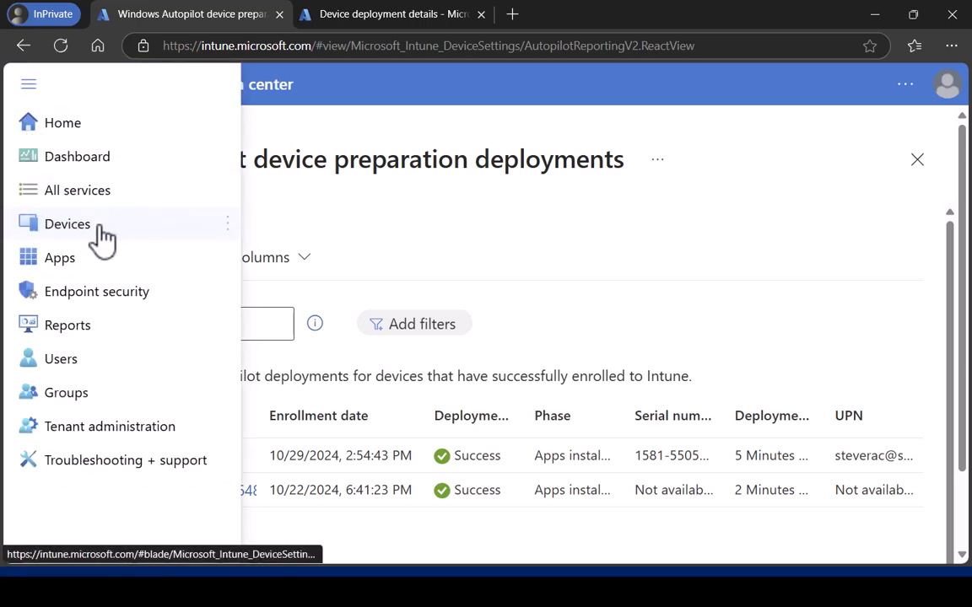
{"action": "left_click", "coordinate": [89, 226]}
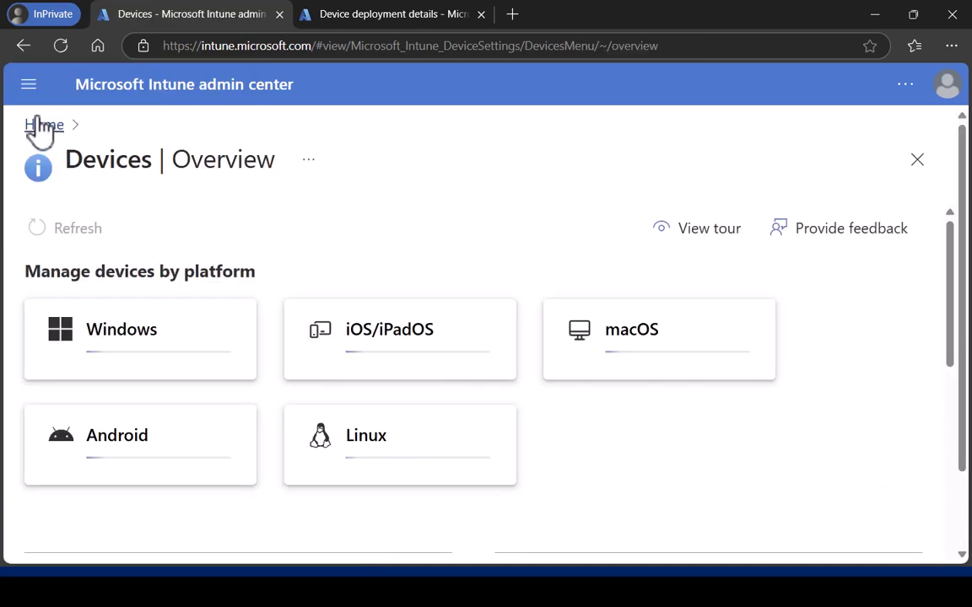
{"action": "left_click", "coordinate": [29, 87]}
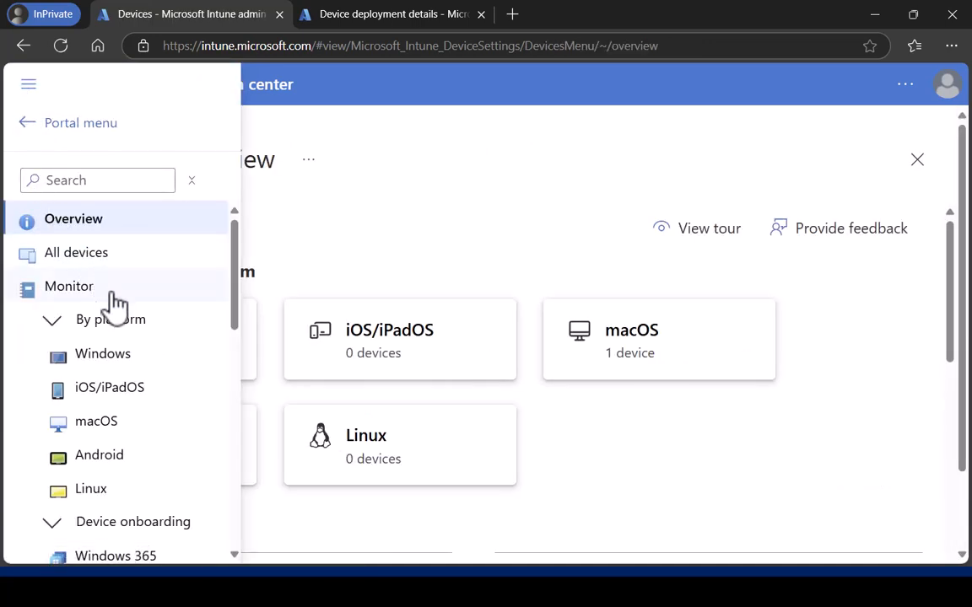
{"action": "left_click", "coordinate": [114, 358]}
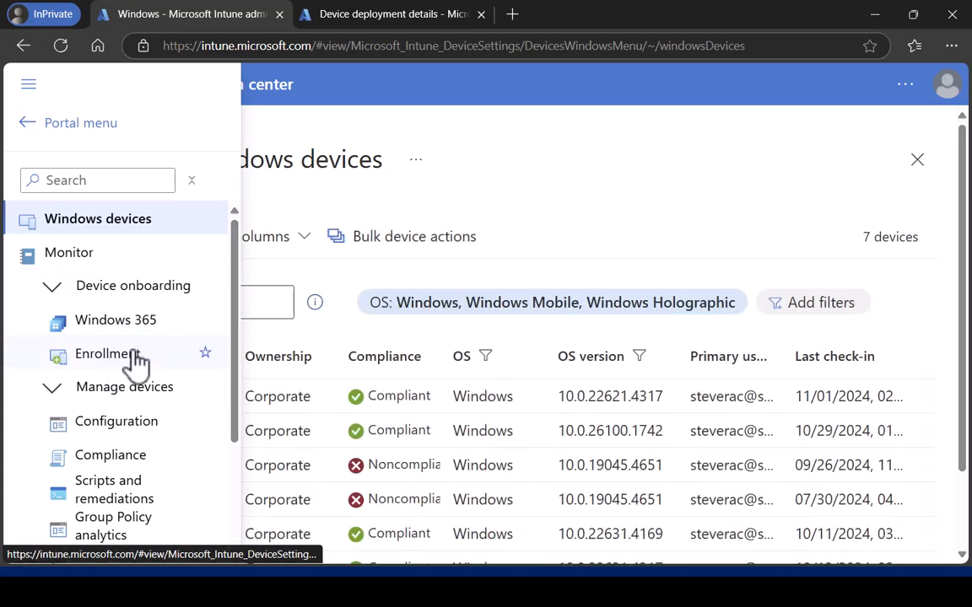
Open Windows Enrollment and browse its enrollment options and Autopilot sections
{"action": "left_click", "coordinate": [130, 355]}
{"action": "scroll", "coordinate": [390, 296], "scroll_direction": "down", "scroll_amount": 1}
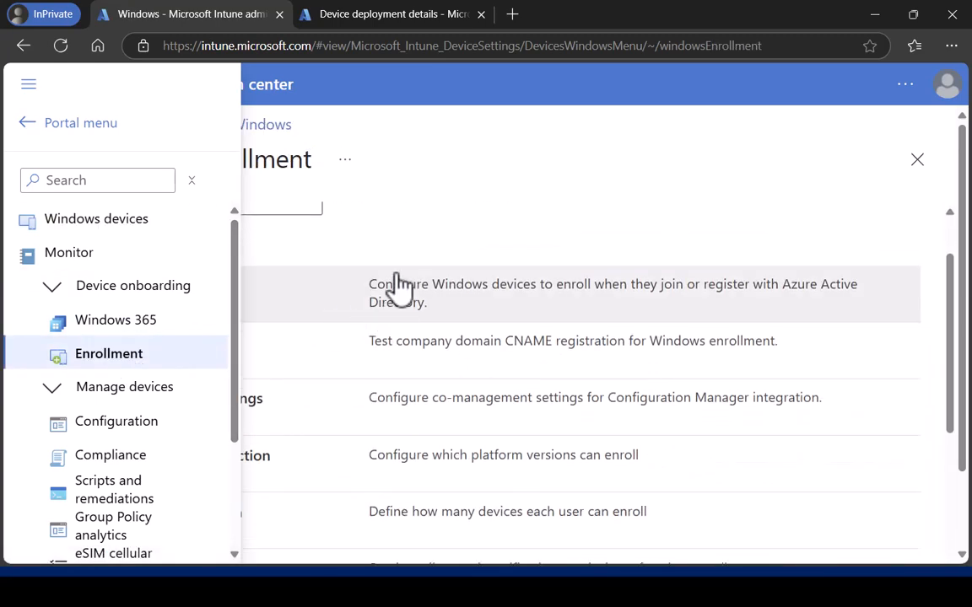
{"action": "left_click", "coordinate": [420, 241]}
{"action": "scroll", "coordinate": [291, 377], "scroll_direction": "down", "scroll_amount": 3}
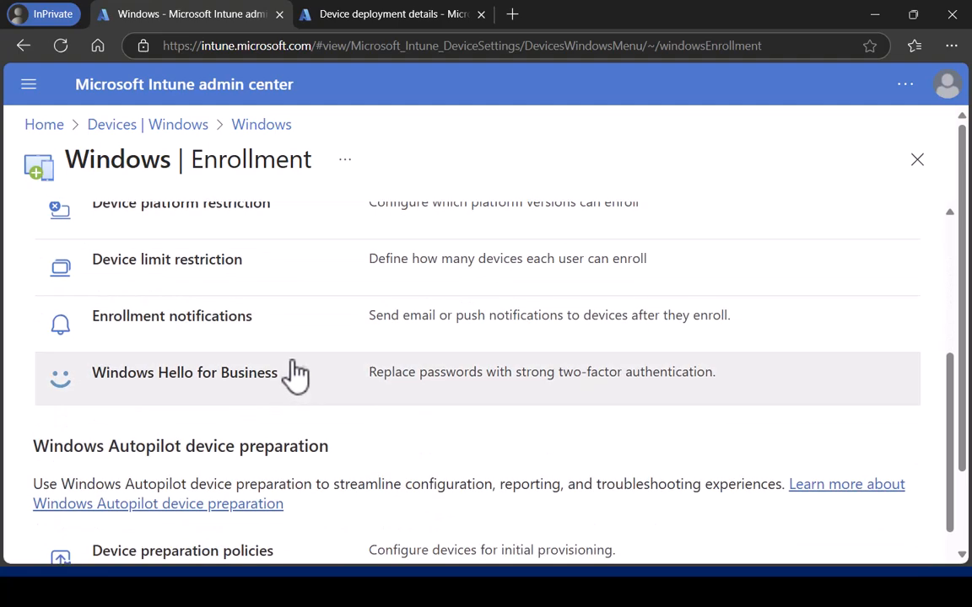
{"action": "scroll", "coordinate": [302, 365], "scroll_direction": "up", "scroll_amount": 1}
{"action": "scroll", "coordinate": [303, 367], "scroll_direction": "up", "scroll_amount": 3}
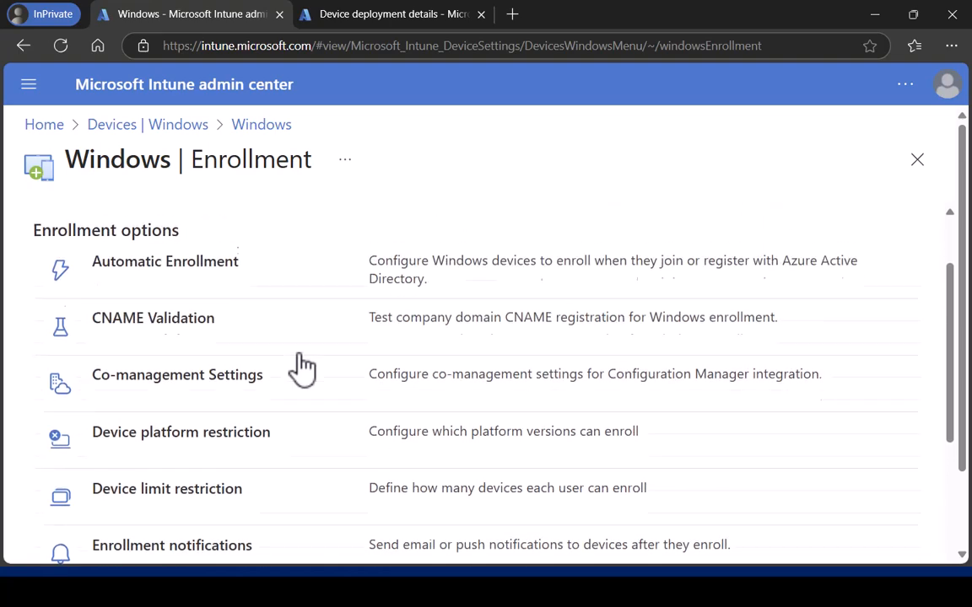
{"action": "scroll", "coordinate": [307, 366], "scroll_direction": "down", "scroll_amount": 4}
{"action": "scroll", "coordinate": [312, 361], "scroll_direction": "down", "scroll_amount": 4}
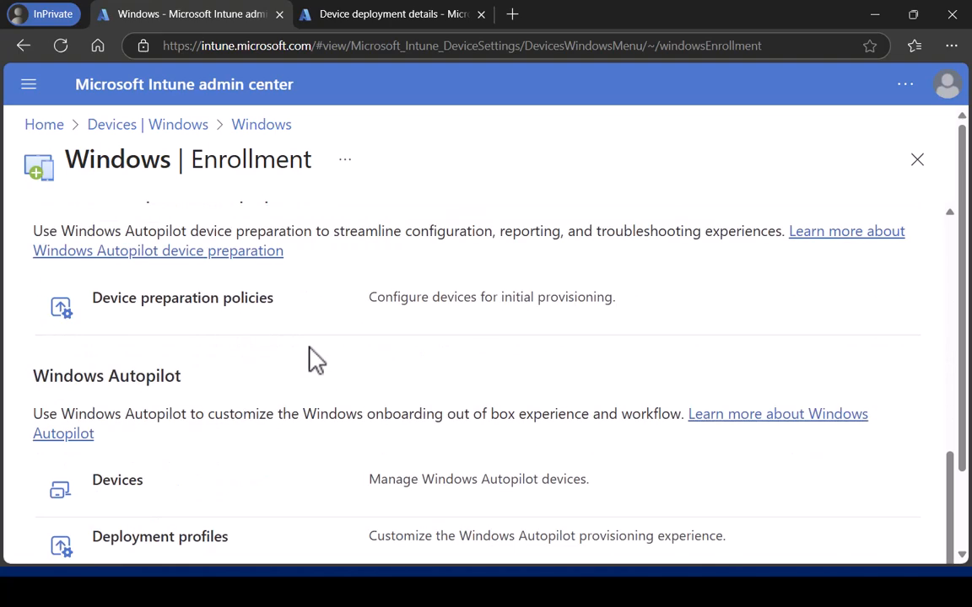
Browse the Windows devices service menu and reopen the Windows devices list
{"action": "left_click", "coordinate": [29, 85]}
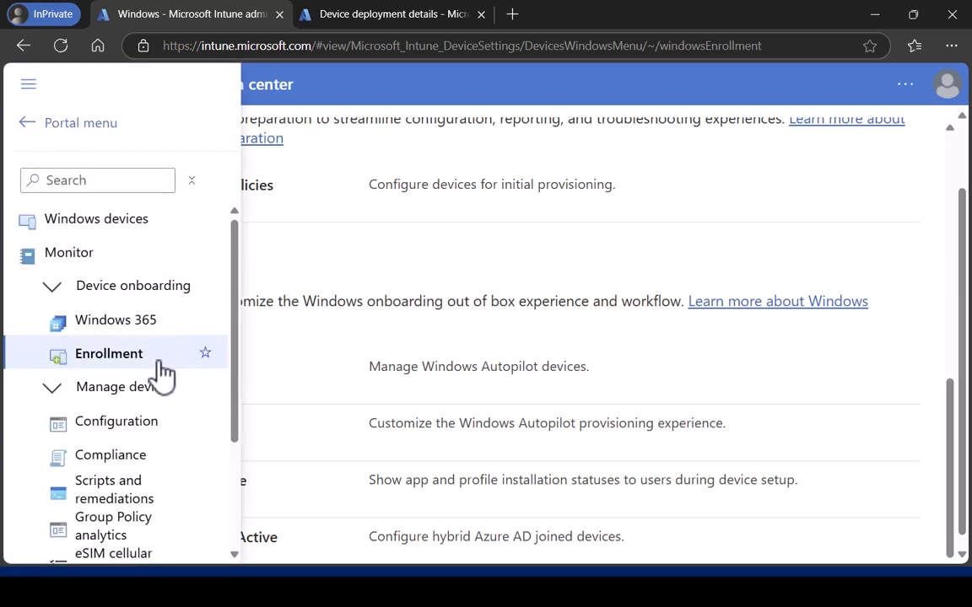
{"action": "scroll", "coordinate": [143, 373], "scroll_direction": "down", "scroll_amount": 1}
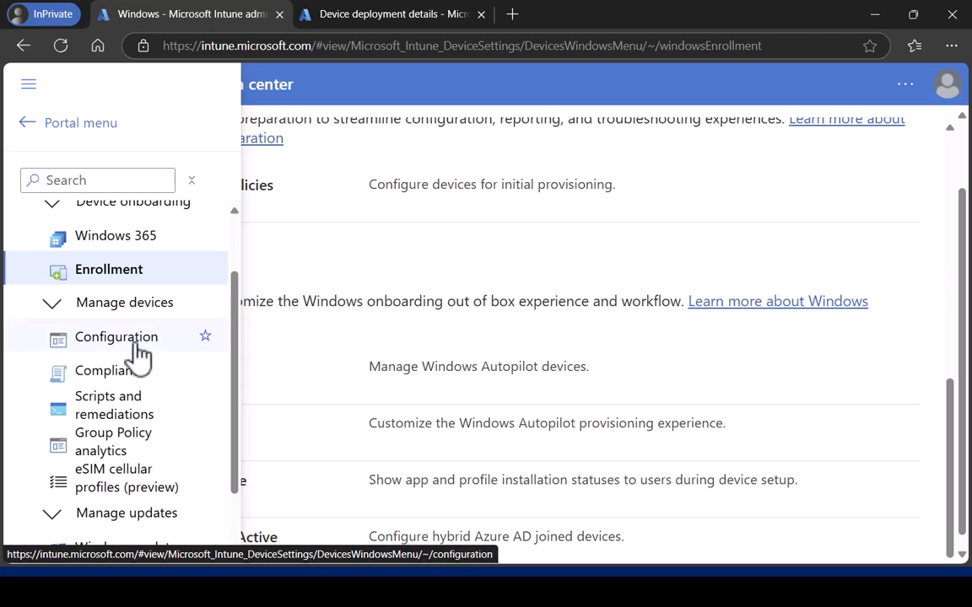
{"action": "scroll", "coordinate": [136, 355], "scroll_direction": "down", "scroll_amount": 1}
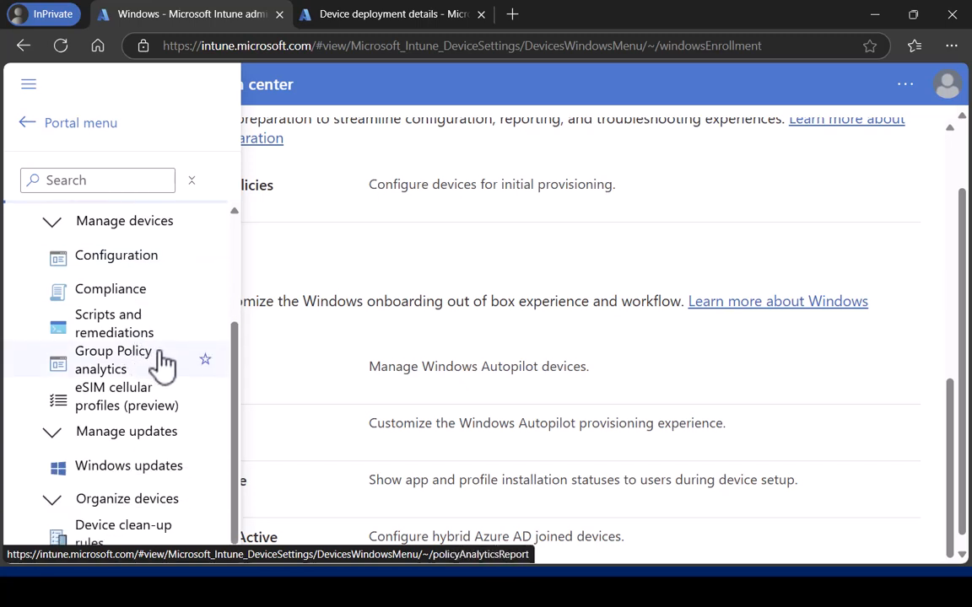
{"action": "scroll", "coordinate": [151, 361], "scroll_direction": "up", "scroll_amount": 2}
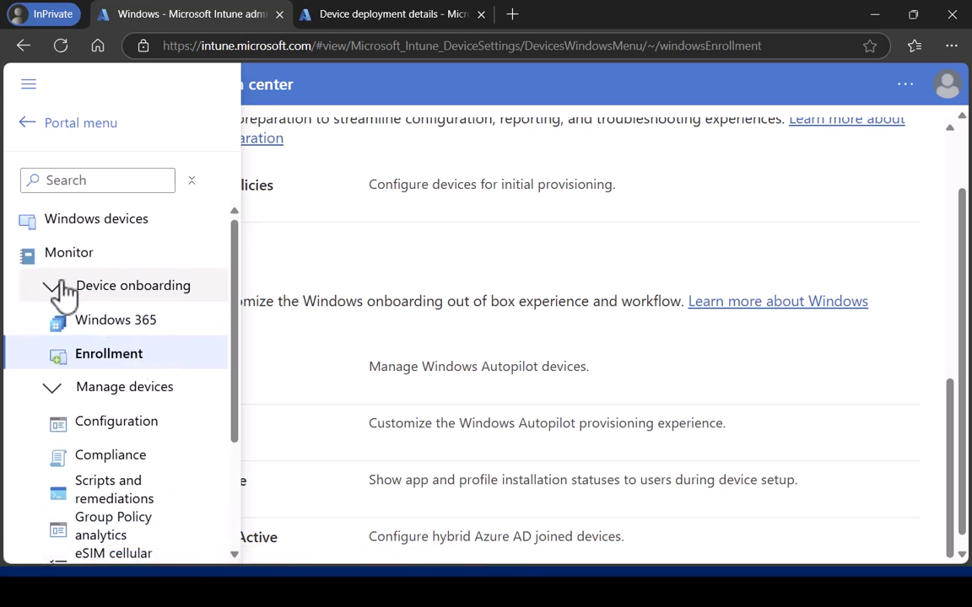
{"action": "left_click", "coordinate": [72, 226]}
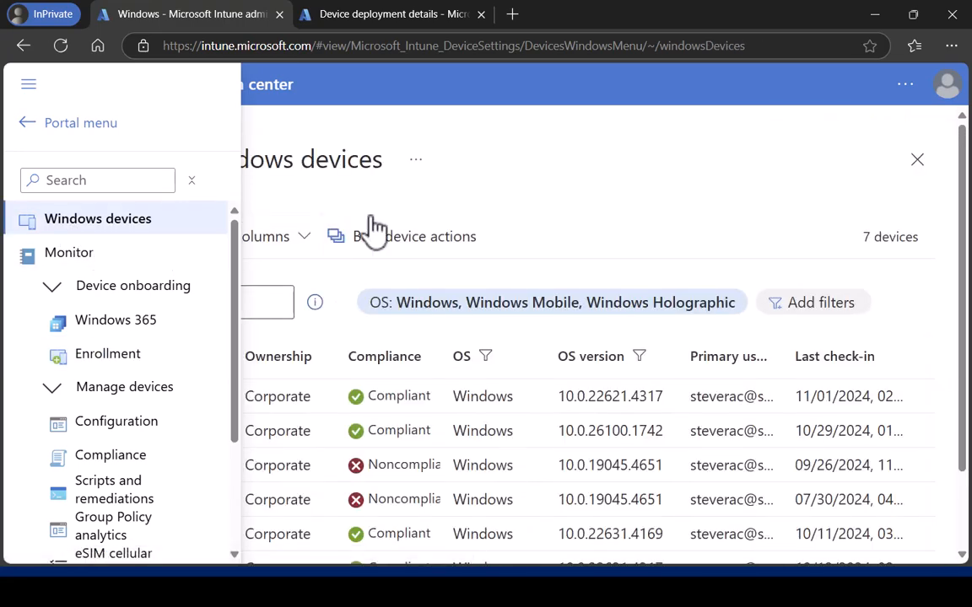
{"action": "scroll", "coordinate": [177, 434], "scroll_direction": "down", "scroll_amount": 2}
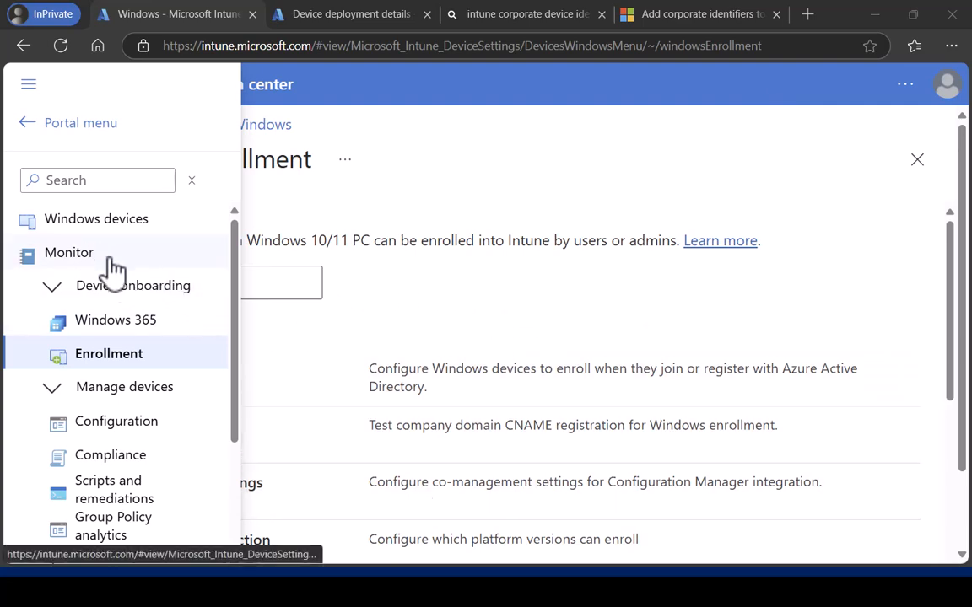
Open the Corporate device identifiers tab under Devices enrollment, then minimize the browser to return to the slides
{"action": "left_click", "coordinate": [81, 125]}
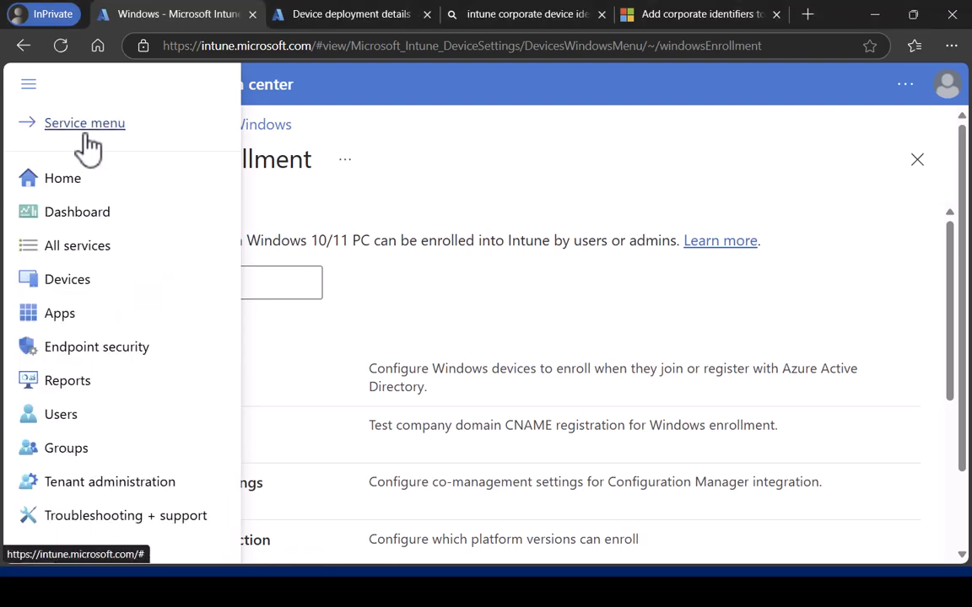
{"action": "left_click", "coordinate": [82, 279]}
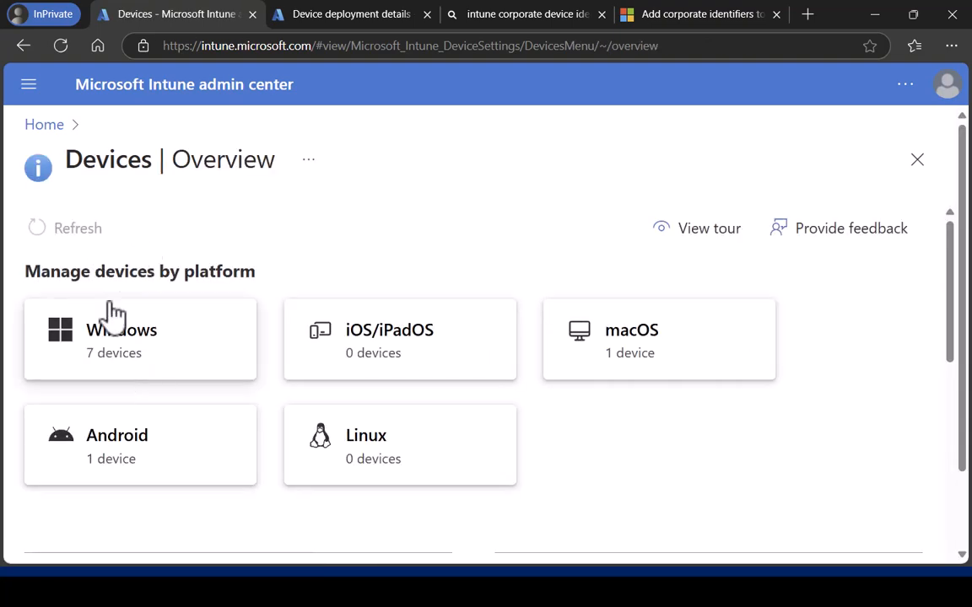
{"action": "left_click", "coordinate": [28, 83]}
{"action": "scroll", "coordinate": [131, 229], "scroll_direction": "down", "scroll_amount": 1}
{"action": "scroll", "coordinate": [139, 245], "scroll_direction": "down", "scroll_amount": 3}
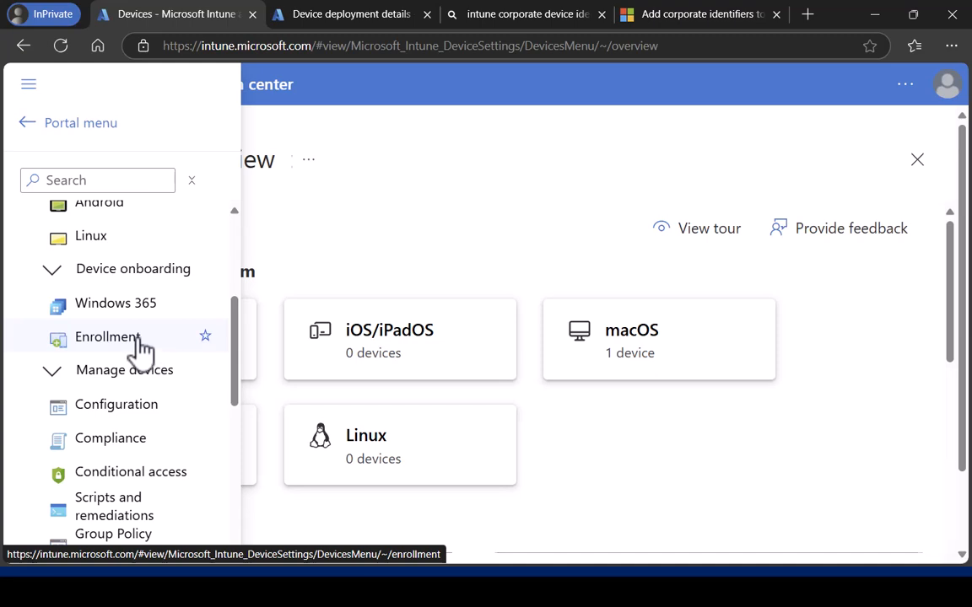
{"action": "left_click", "coordinate": [142, 348]}
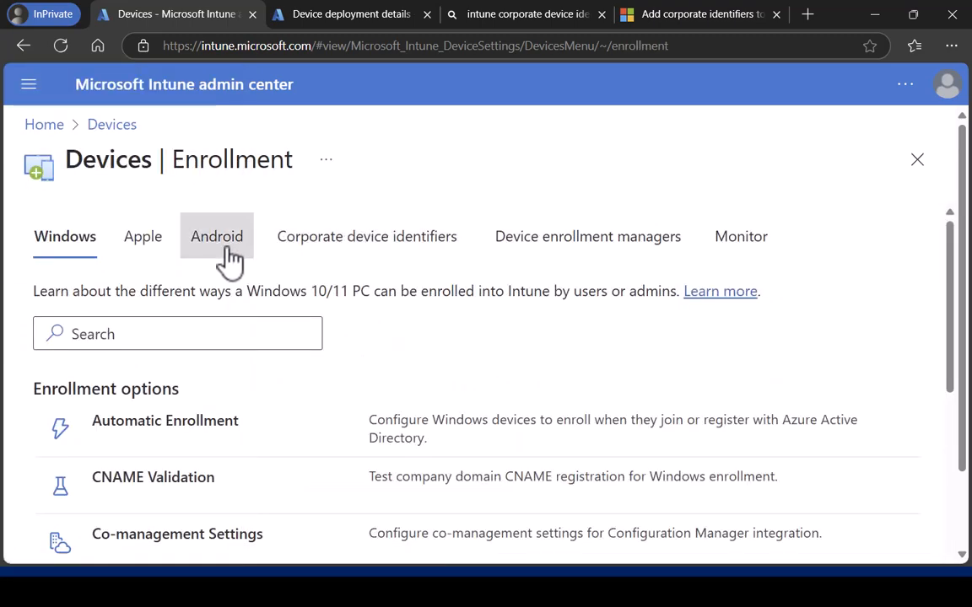
{"action": "left_click", "coordinate": [318, 242]}
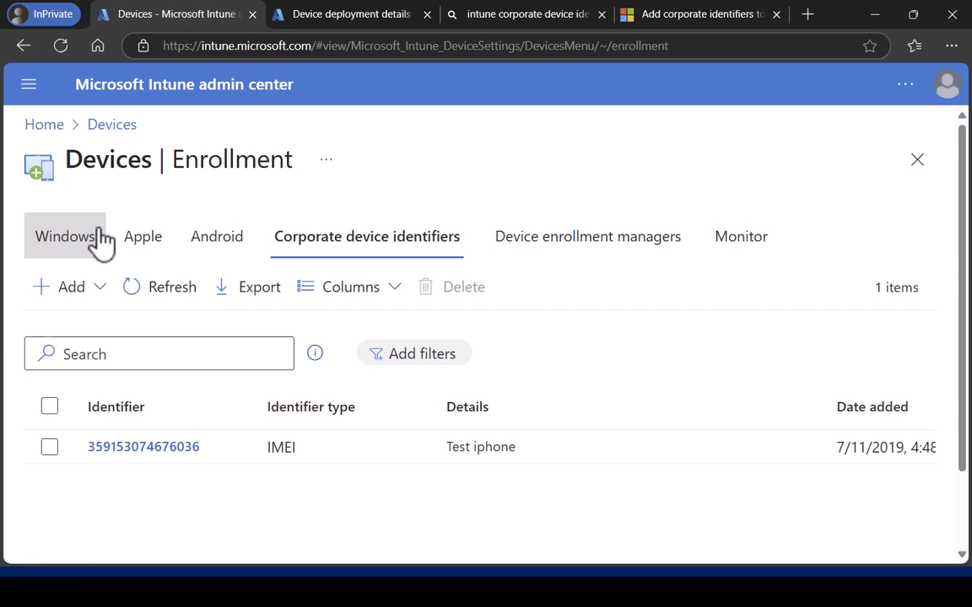
{"action": "left_click", "coordinate": [874, 17]}
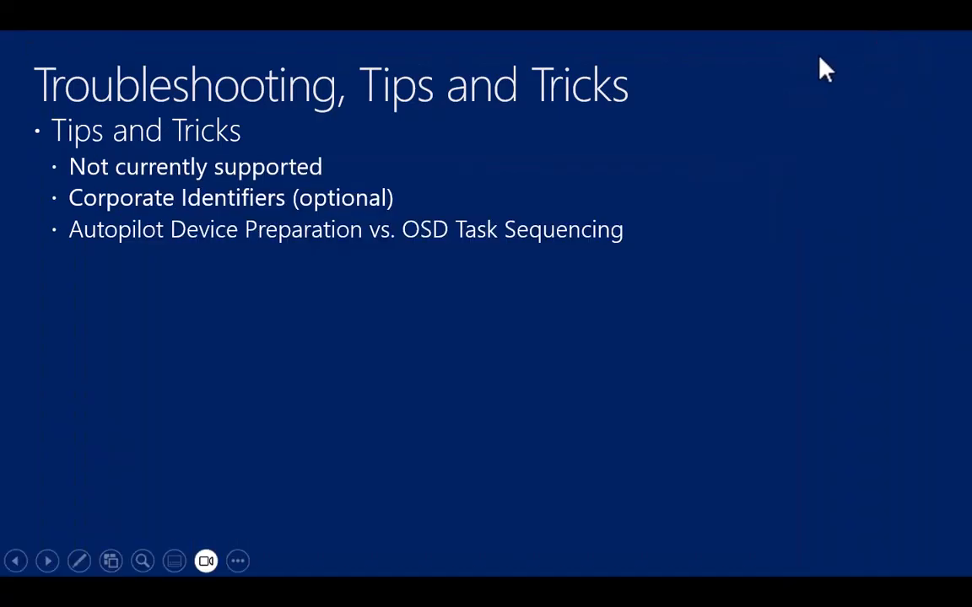